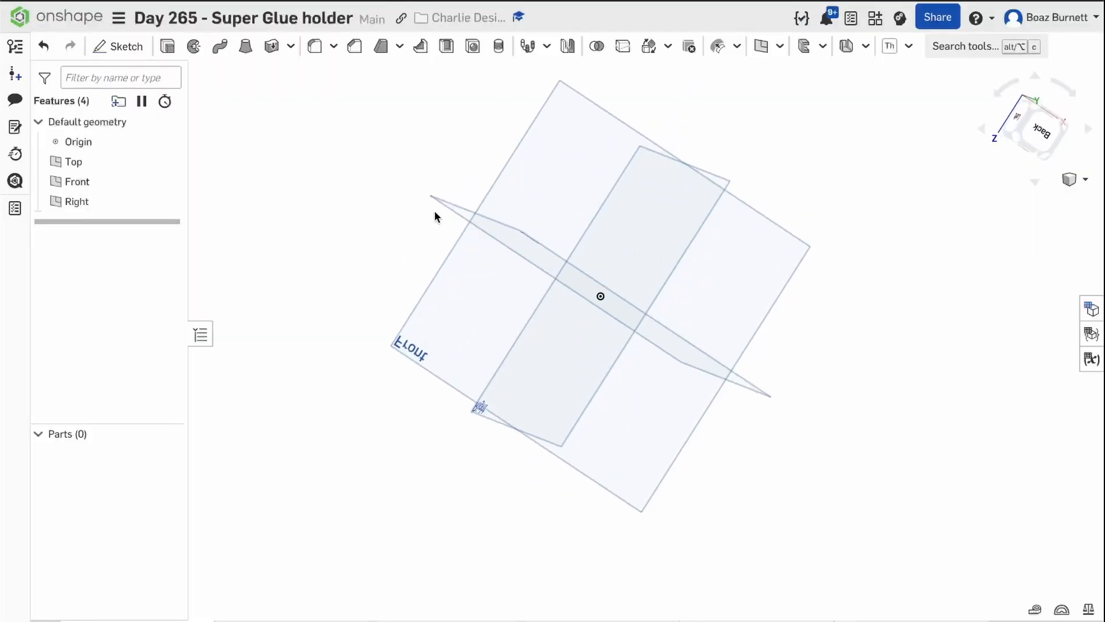
Start a new sketch on the Top plane.
{"action": "right_click_drag", "start_coordinate": [434, 213], "coordinate": [520, 247]}
{"action": "left_click", "coordinate": [559, 253]}
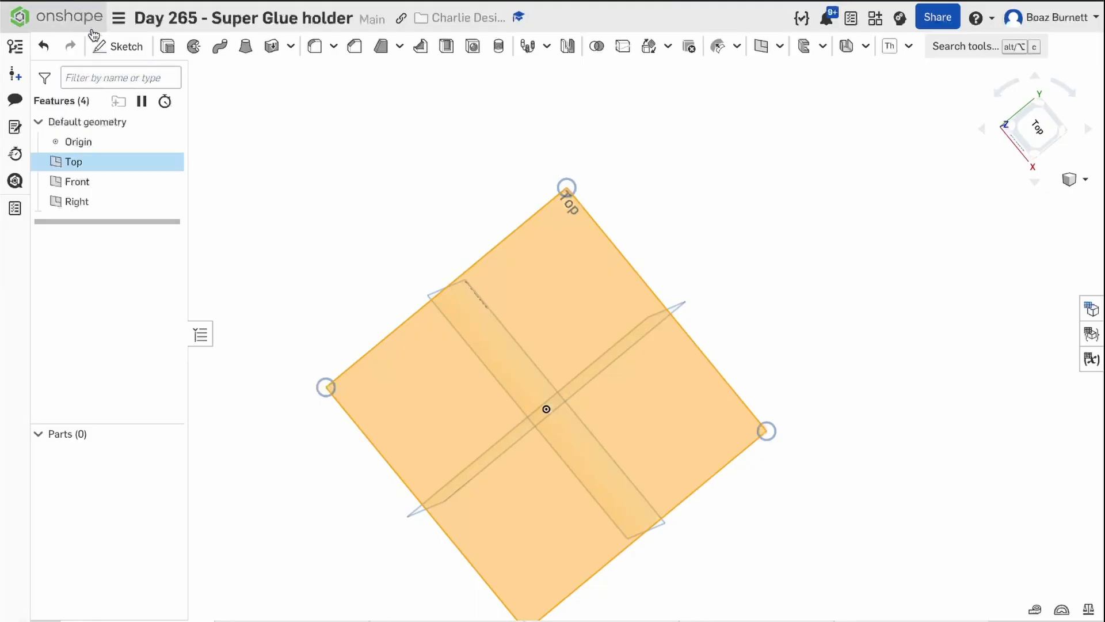
{"action": "left_click", "coordinate": [122, 47]}
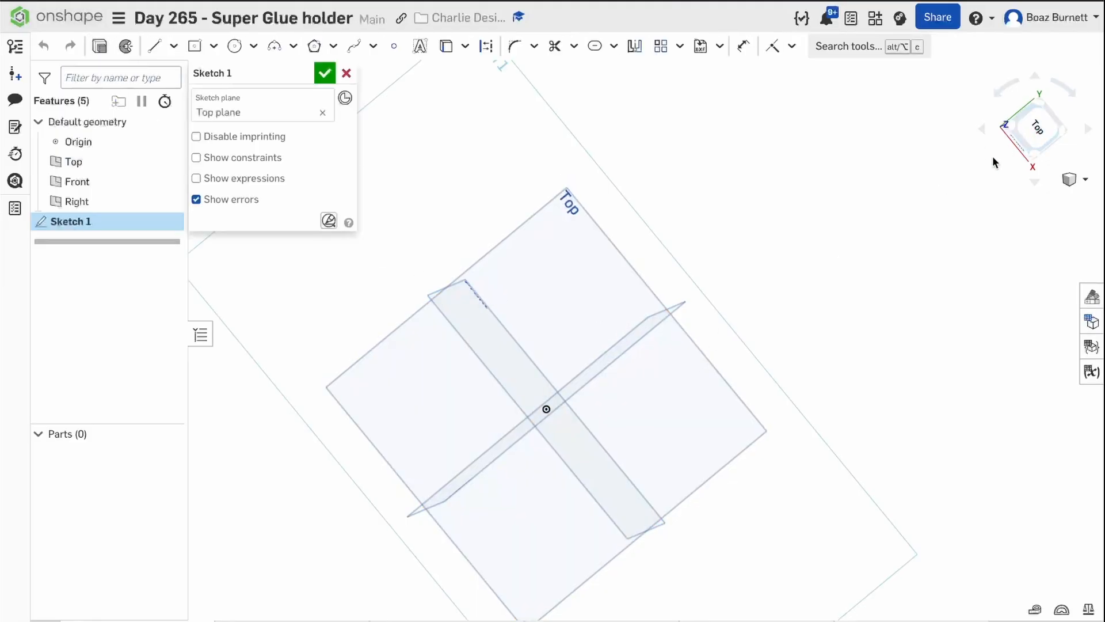
{"action": "mouse_move", "coordinate": [994, 163]}
{"action": "middle_mouse_down"}
{"action": "mouse_move", "coordinate": [1014, 141]}
{"action": "mouse_move", "coordinate": [990, 158]}
{"action": "middle_mouse_up"}
{"action": "mouse_move", "coordinate": [990, 158]}
{"action": "right_mouse_down"}
{"action": "mouse_move", "coordinate": [978, 122]}
{"action": "mouse_move", "coordinate": [986, 128]}
{"action": "right_mouse_up"}
{"action": "left_click", "coordinate": [1049, 123]}
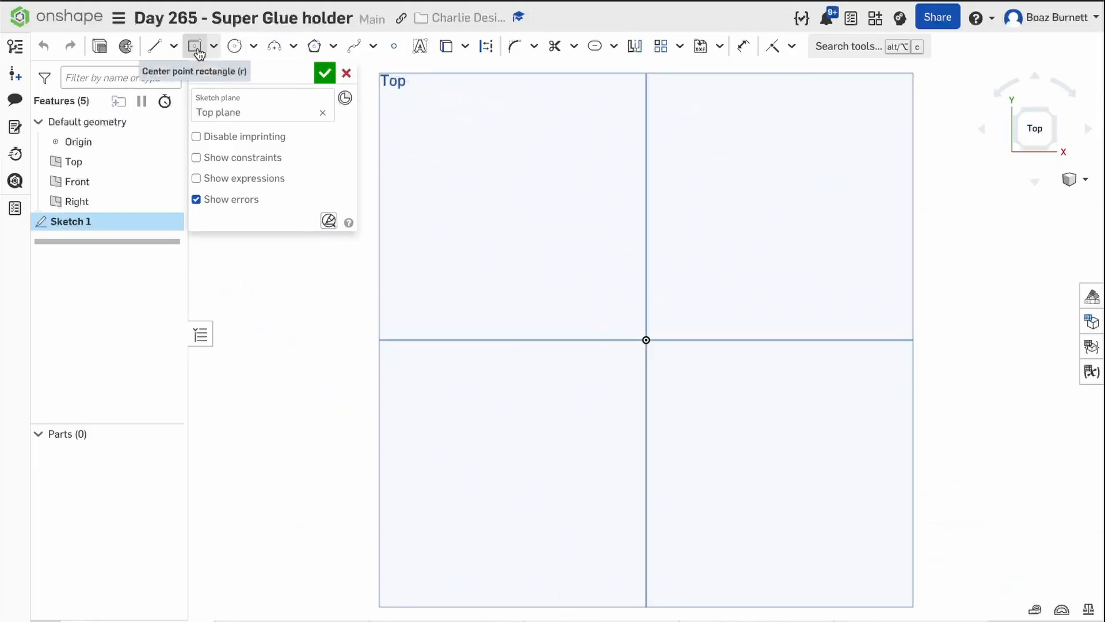
Draw a center-point rectangle from the origin, about 64 mm wide and 43 mm high.
{"action": "left_click", "coordinate": [213, 47]}
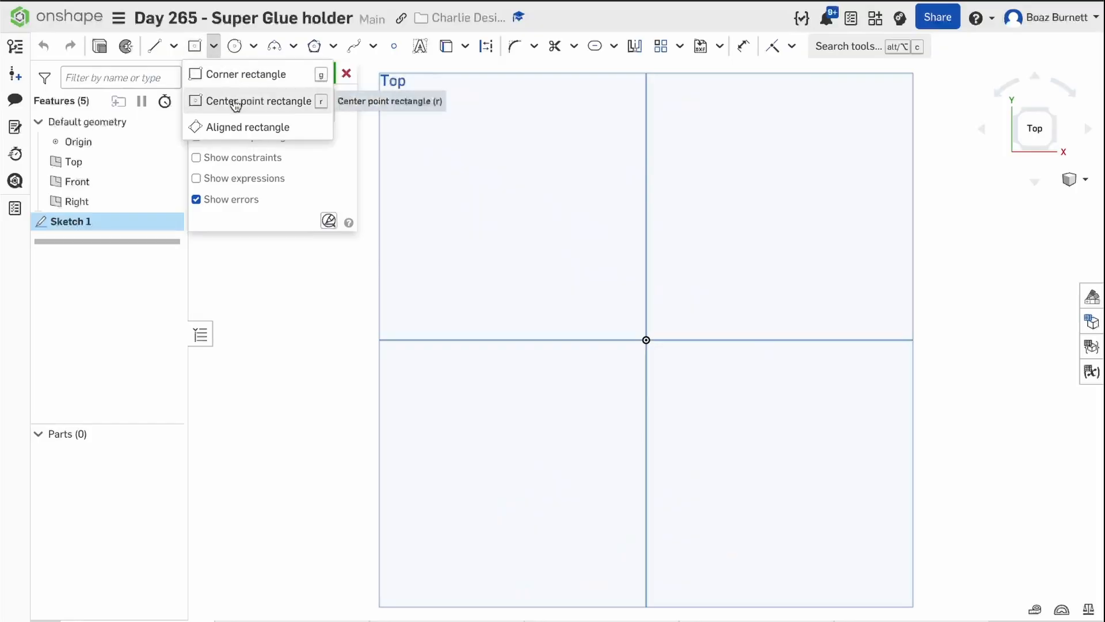
{"action": "left_click", "coordinate": [247, 79]}
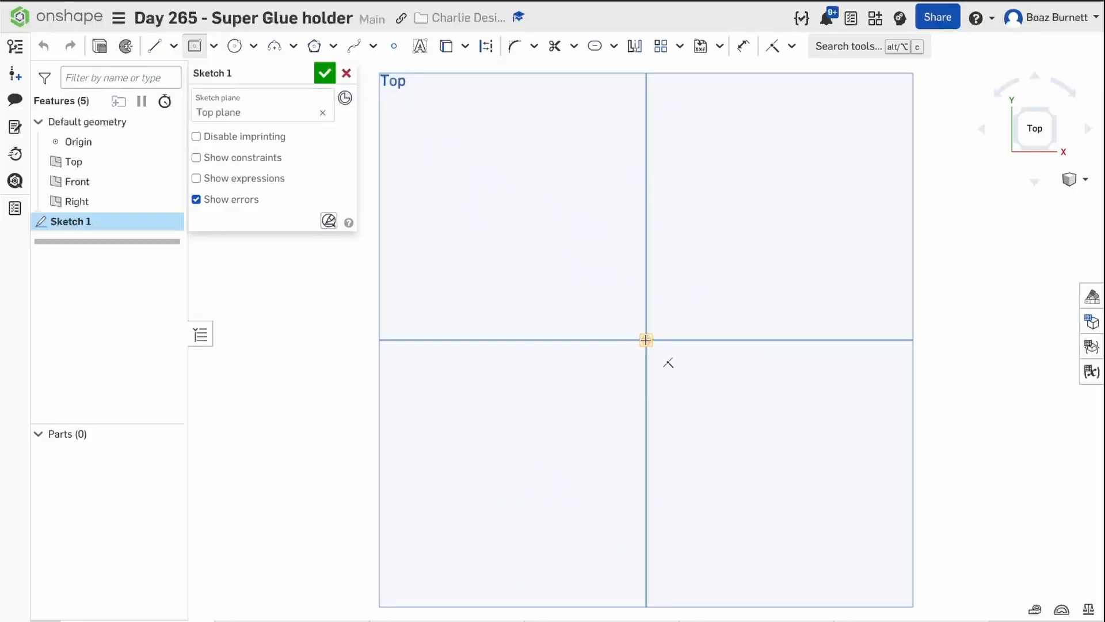
{"action": "left_click", "coordinate": [645, 340]}
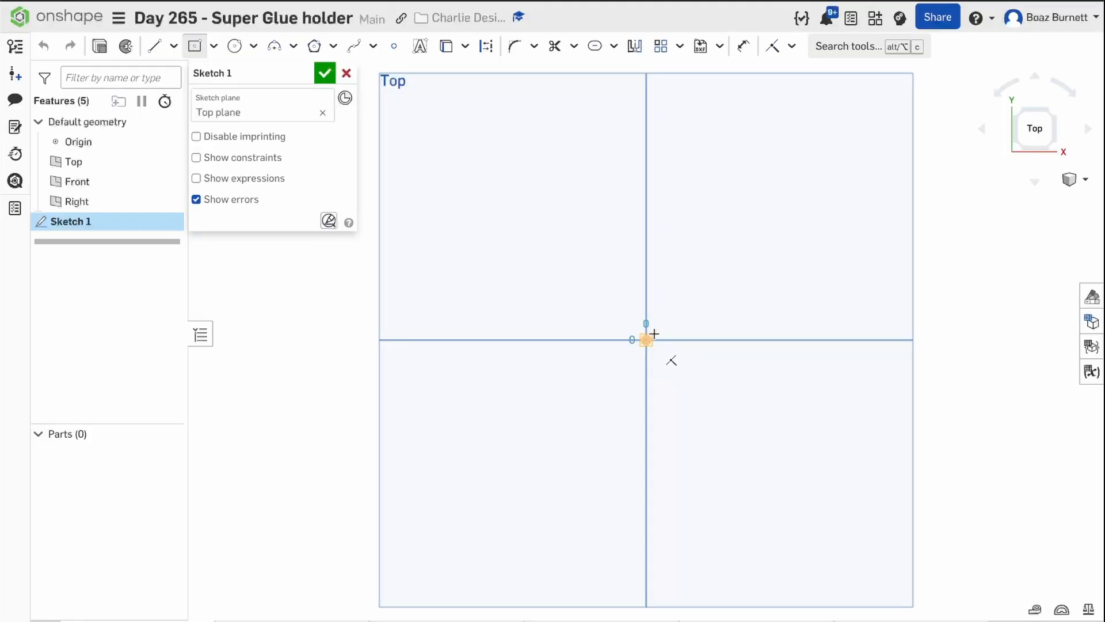
{"action": "left_click", "coordinate": [760, 263]}
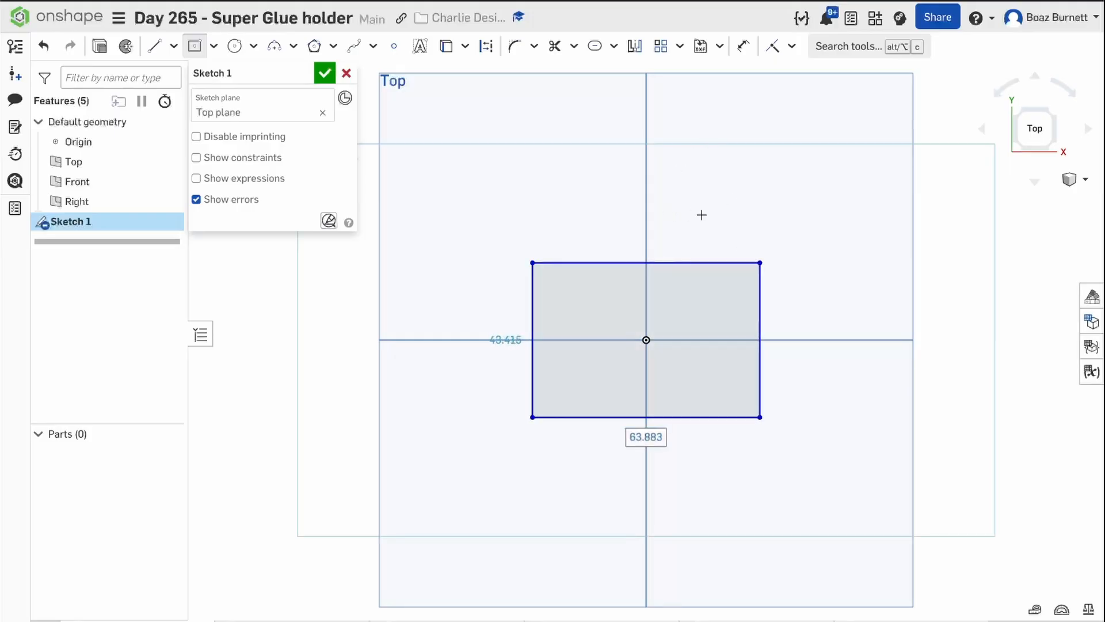
Dimension the rectangle to 50 mm wide and 30 mm high.
{"action": "left_click", "coordinate": [744, 55]}
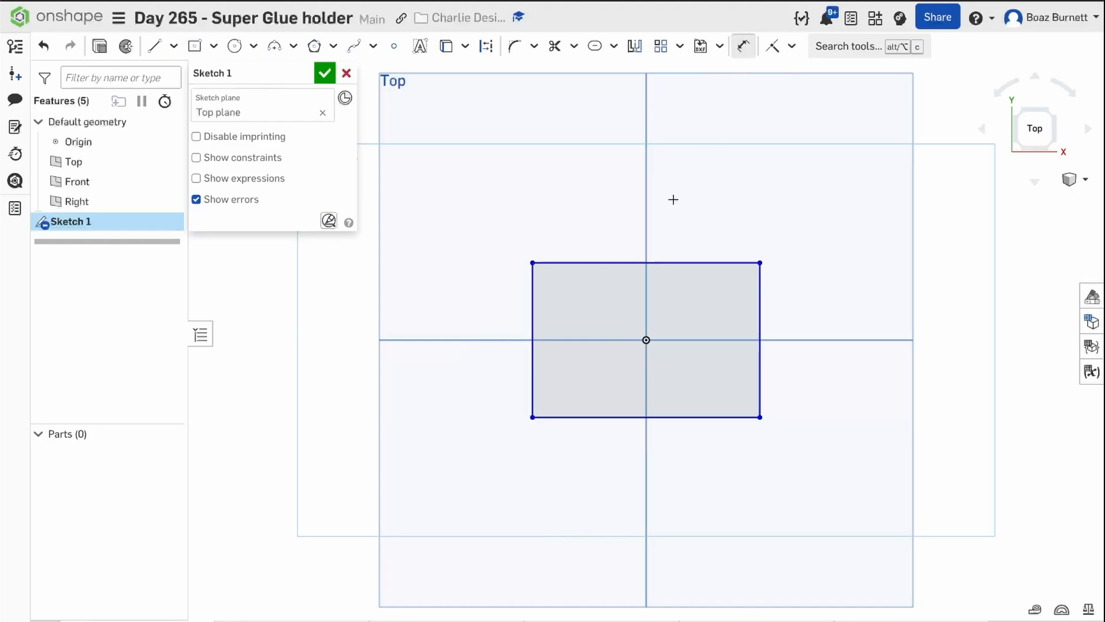
{"action": "left_click", "coordinate": [656, 261]}
{"action": "left_click", "coordinate": [660, 227]}
{"action": "type", "text": "5"}
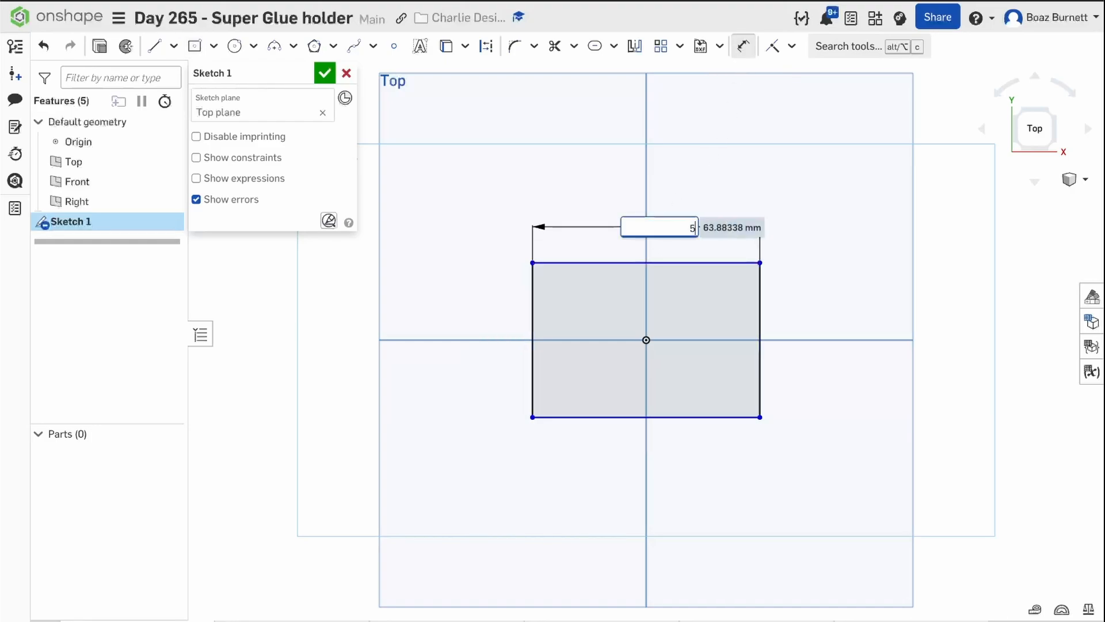
{"action": "type", "text": "0"}
{"action": "key", "text": "Return"}
{"action": "left_click", "coordinate": [735, 310]}
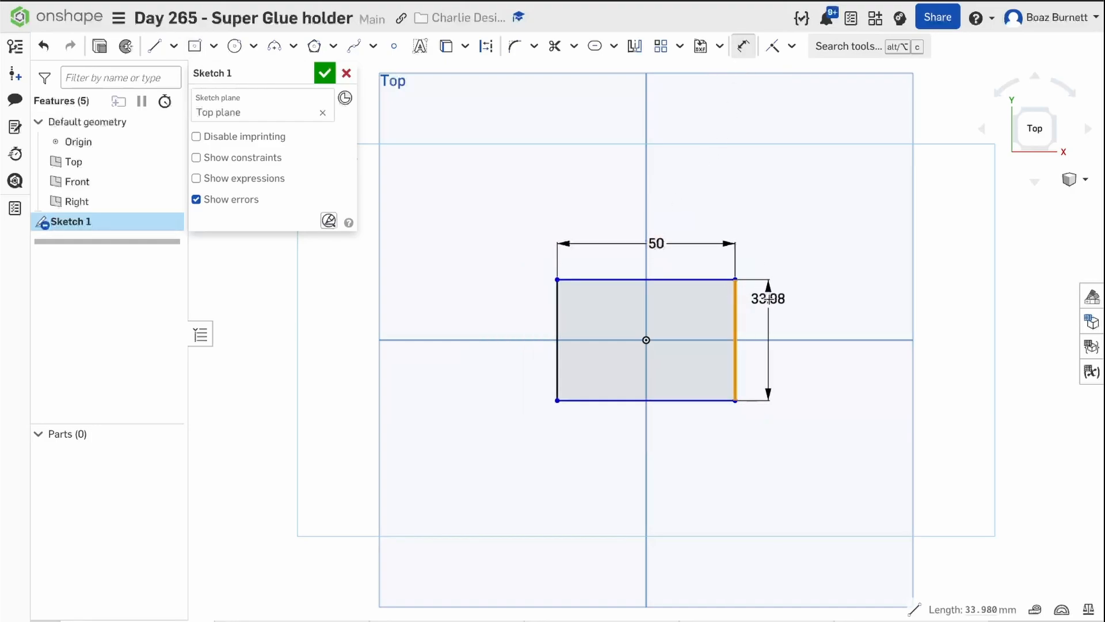
{"action": "left_click", "coordinate": [769, 300]}
{"action": "type", "text": "30"}
{"action": "key", "text": "Return"}
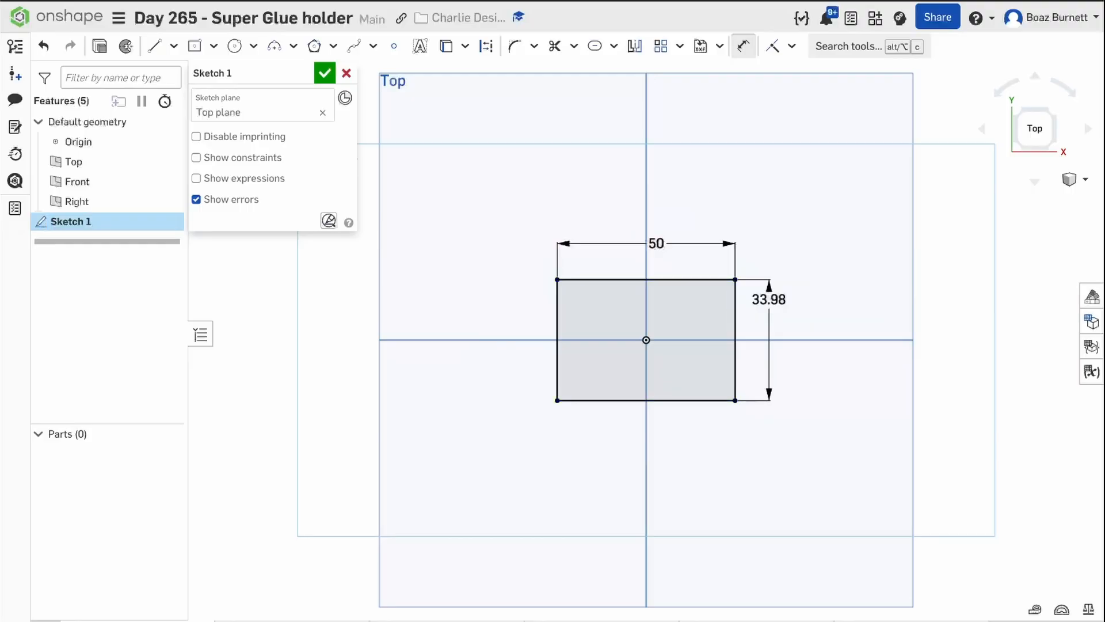
Round all four corners of the rectangle with a 5 mm sketch fillet.
{"action": "left_click", "coordinate": [516, 51]}
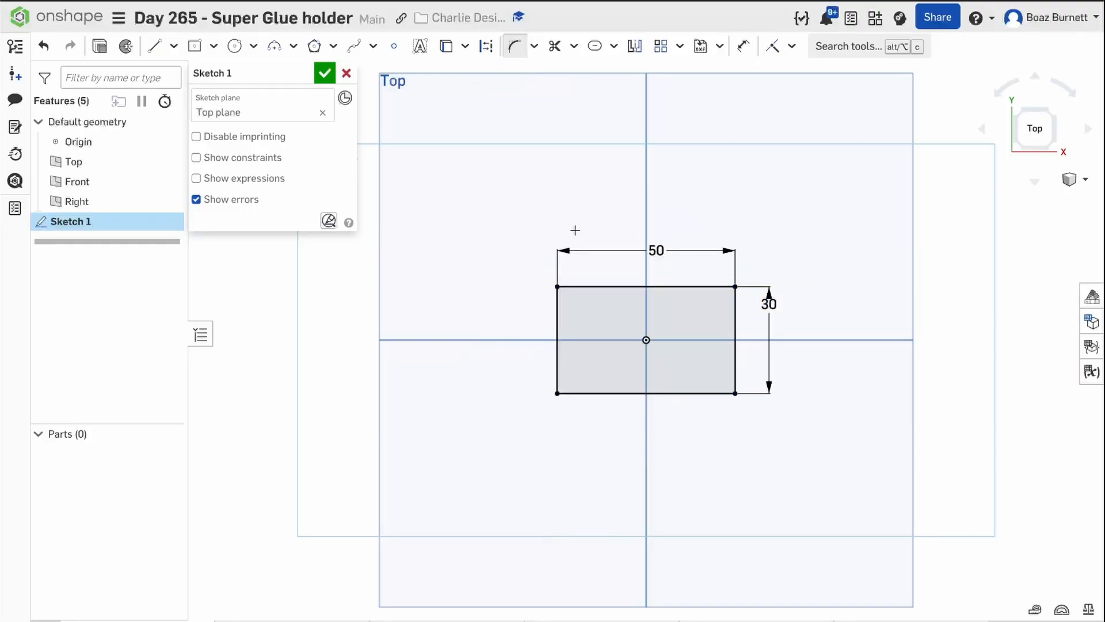
{"action": "left_click", "coordinate": [558, 285]}
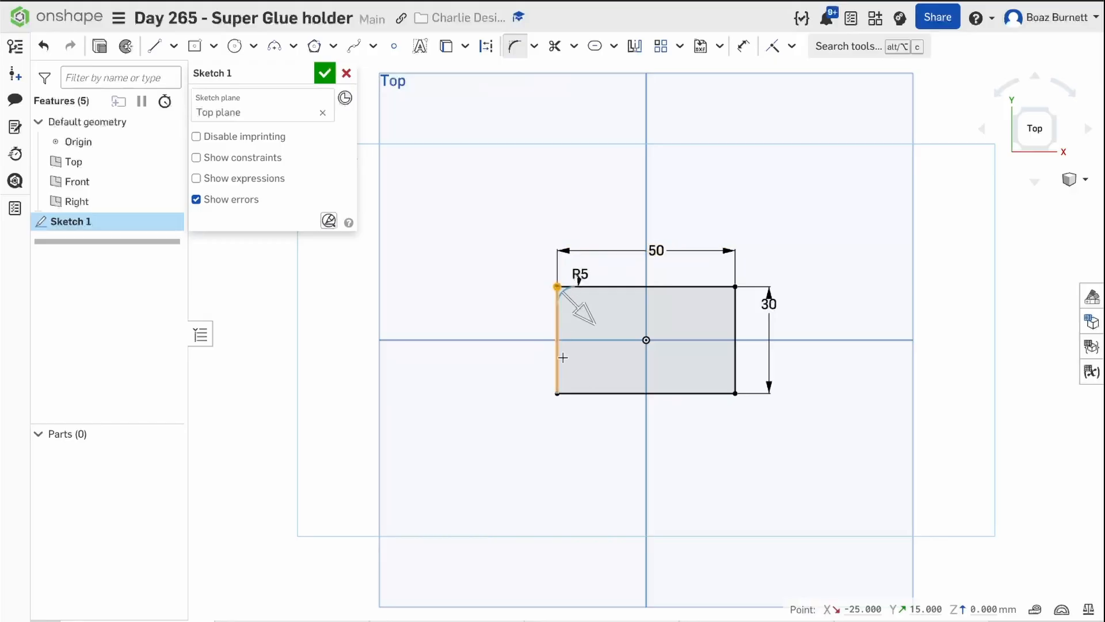
{"action": "left_click", "coordinate": [557, 392]}
{"action": "left_click", "coordinate": [733, 366]}
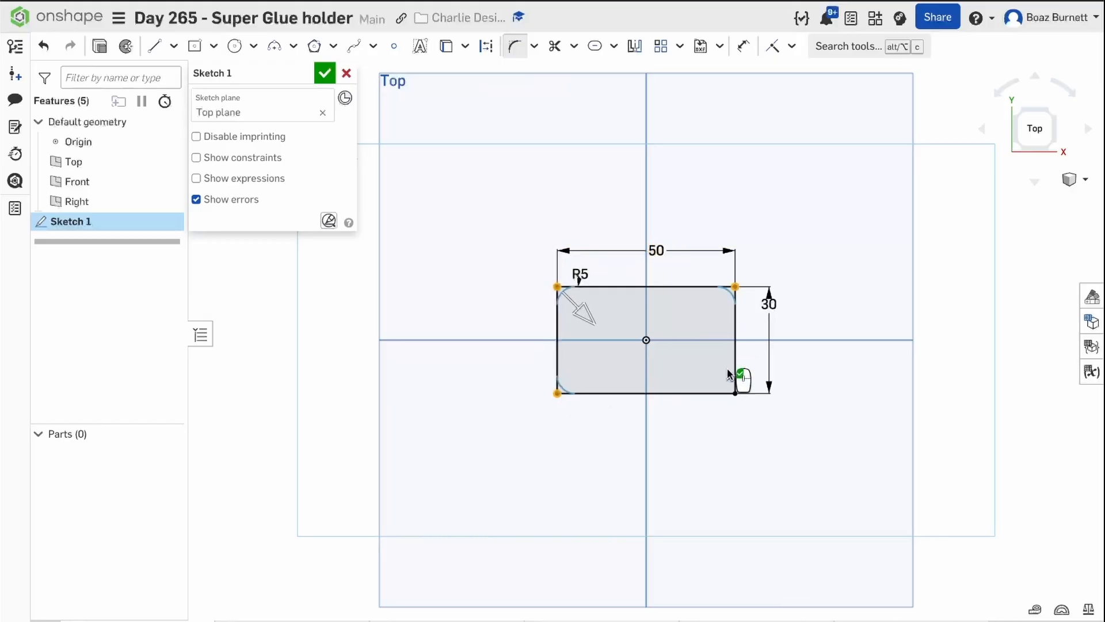
{"action": "left_click", "coordinate": [748, 218]}
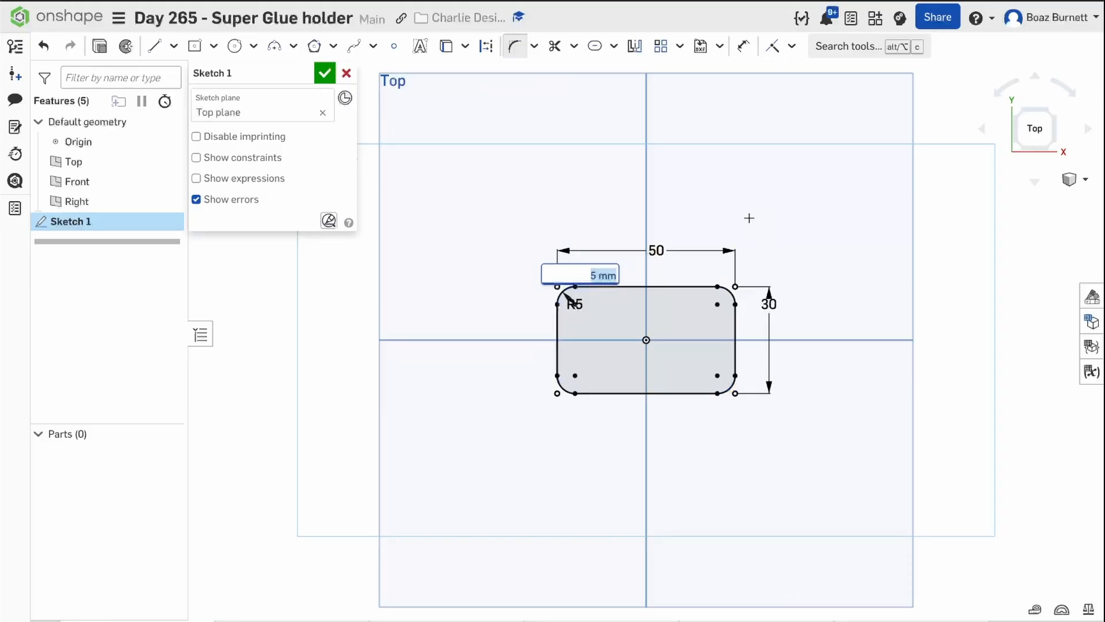
{"action": "type", "text": "5"}
{"action": "key", "text": "Return"}
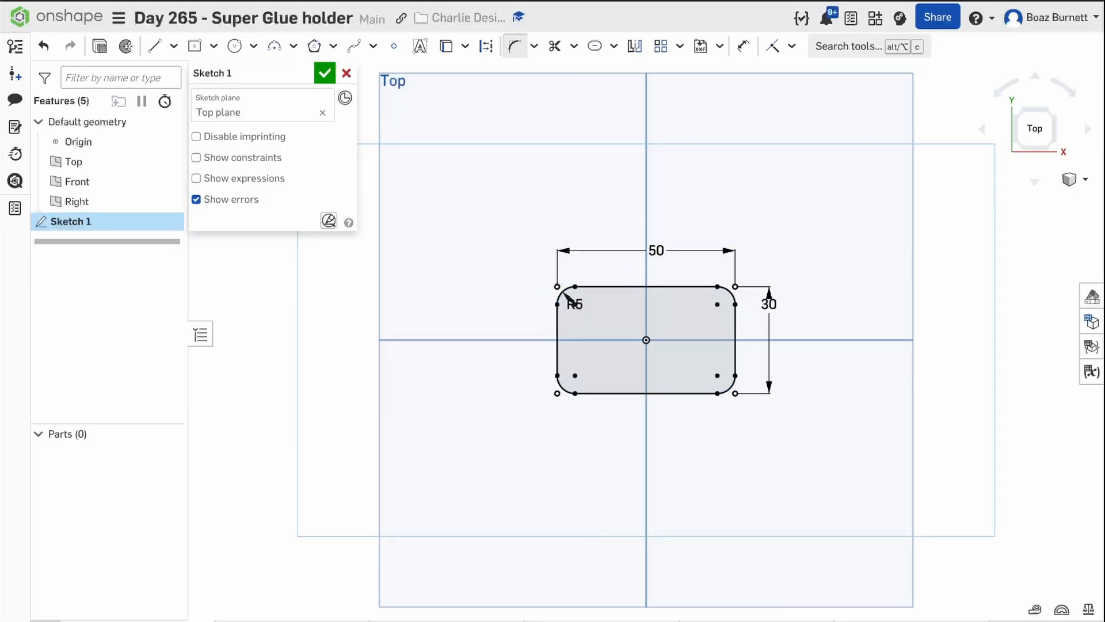
Extrude the rounded rectangle as a new solid with a blind depth of 60 mm.
{"action": "left_click", "coordinate": [101, 47]}
{"action": "right_click_drag", "start_coordinate": [375, 192], "coordinate": [374, 147]}
{"action": "left_click", "coordinate": [292, 201]}
{"action": "type", "text": "60"}
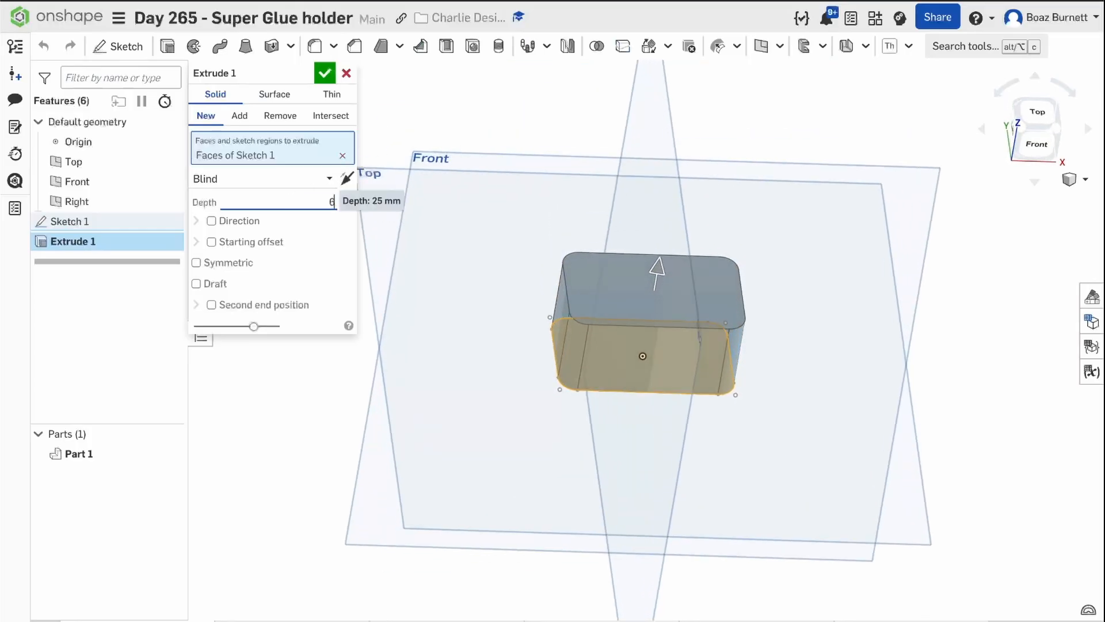
{"action": "key", "text": "Return"}
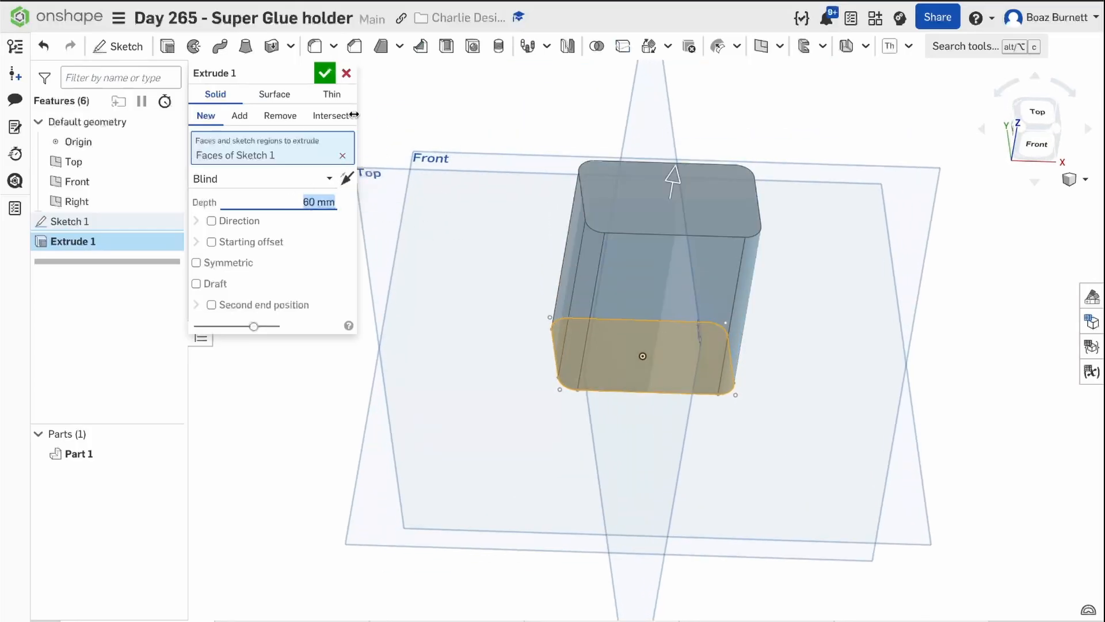
{"action": "left_click", "coordinate": [324, 73]}
Create a sketch on the block's top face containing the face's projected outline, and finish the sketch.
{"action": "left_click", "coordinate": [629, 203]}
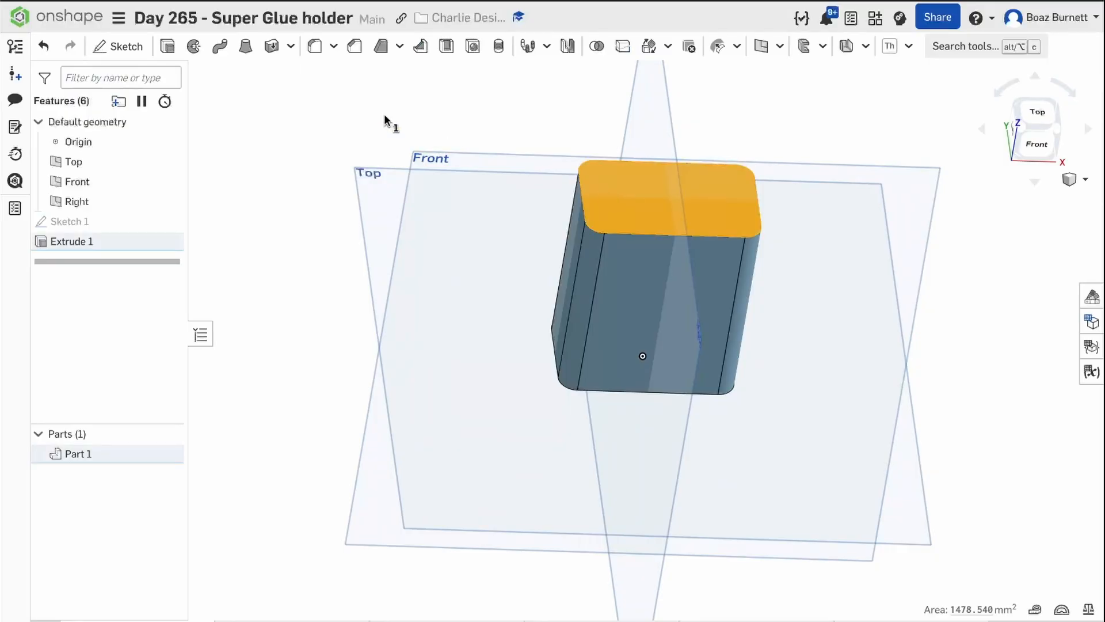
{"action": "left_click", "coordinate": [118, 46]}
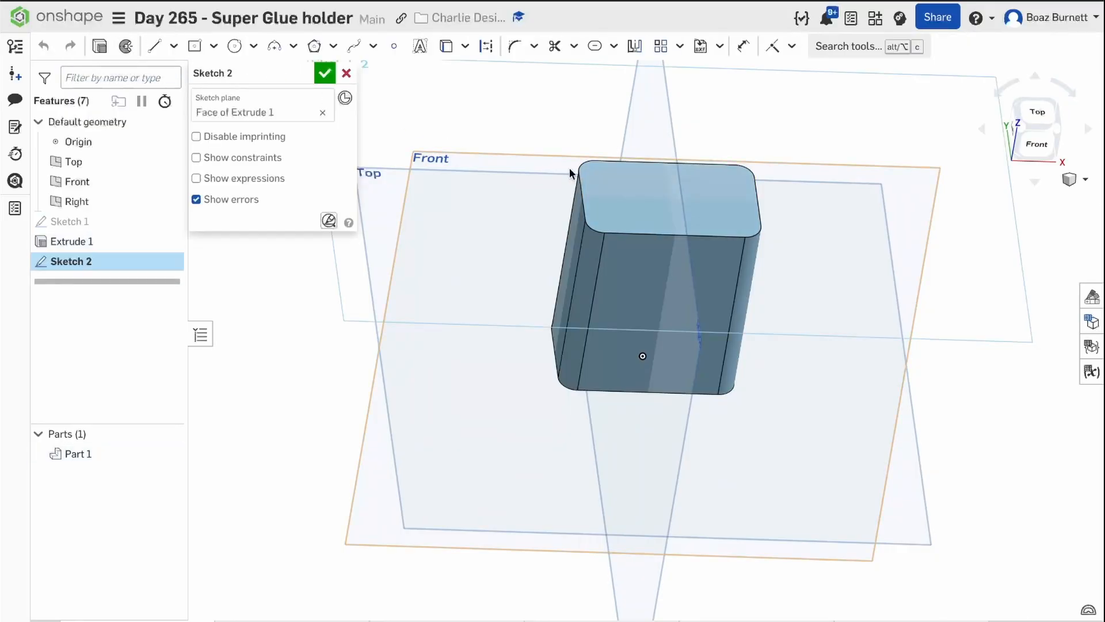
{"action": "left_click", "coordinate": [639, 189]}
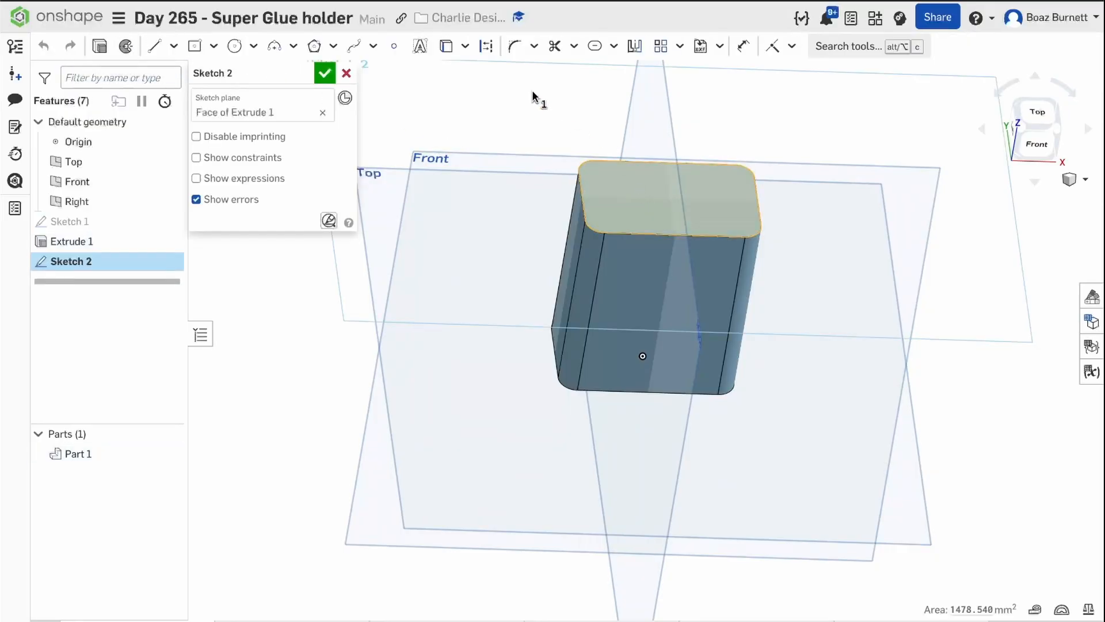
{"action": "left_click", "coordinate": [442, 48]}
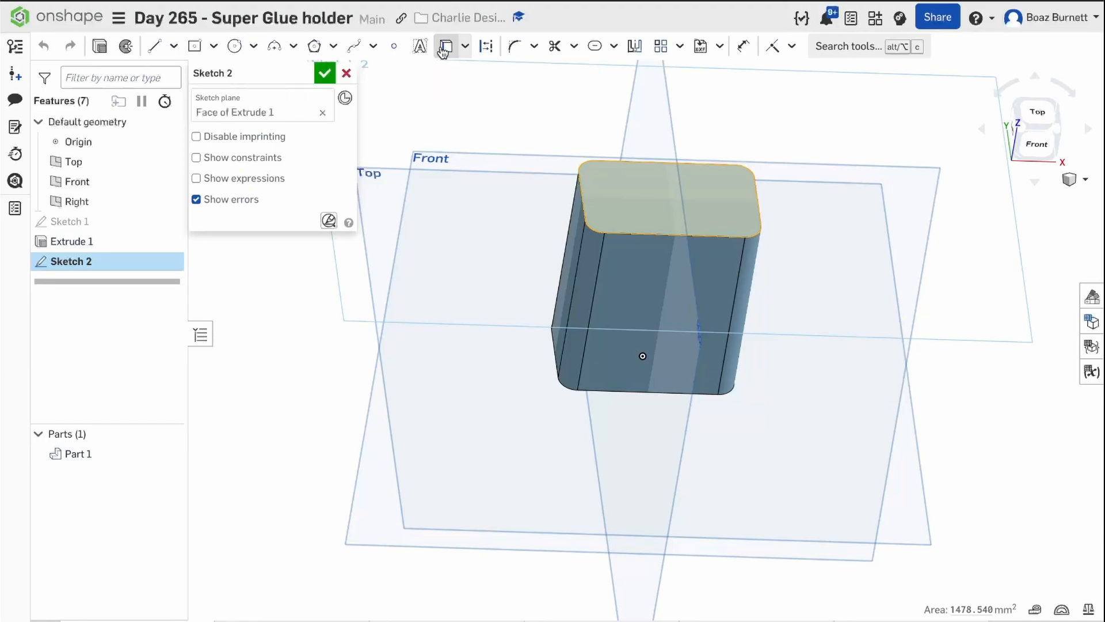
{"action": "left_click", "coordinate": [324, 73]}
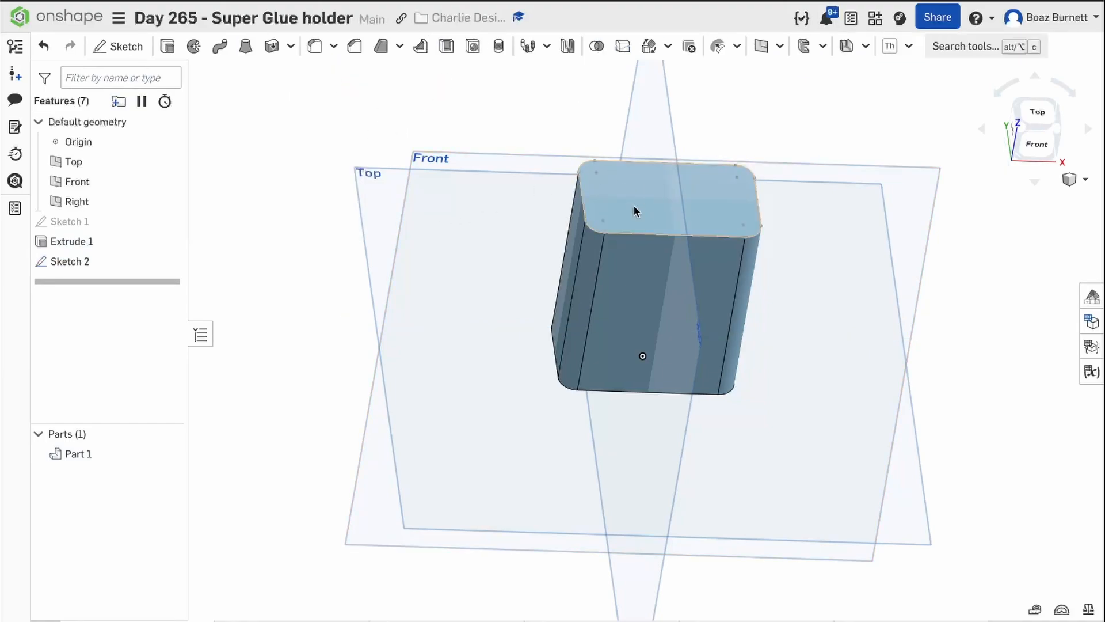
Start a sketch on the block's flat front face and project the face's top edge into it.
{"action": "middle_click_drag", "start_coordinate": [520, 202], "coordinate": [473, 159]}
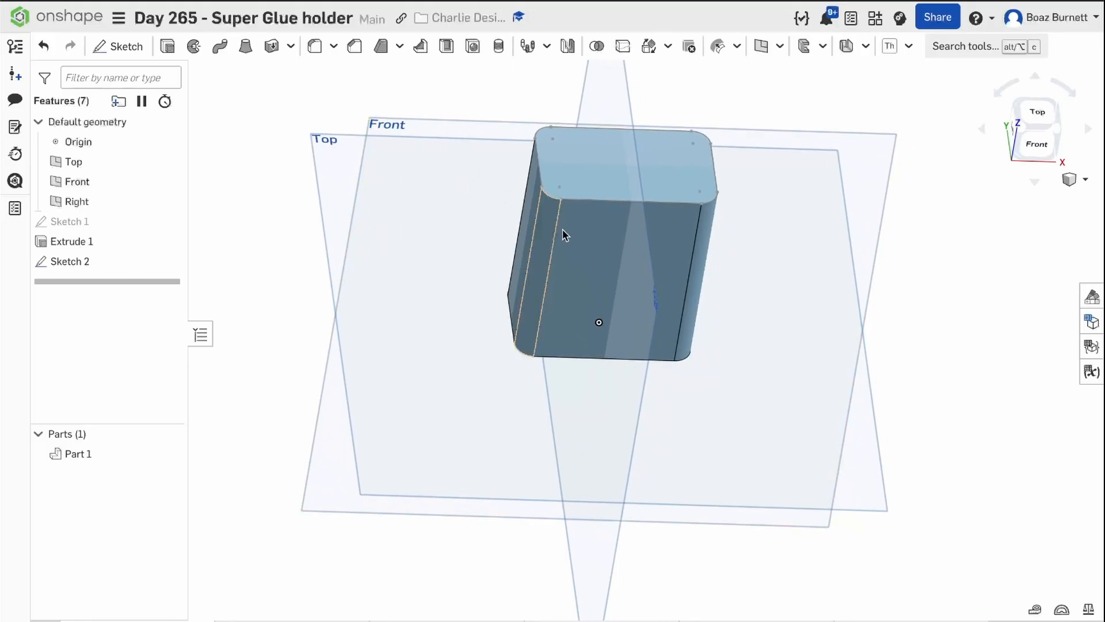
{"action": "left_click", "coordinate": [599, 253]}
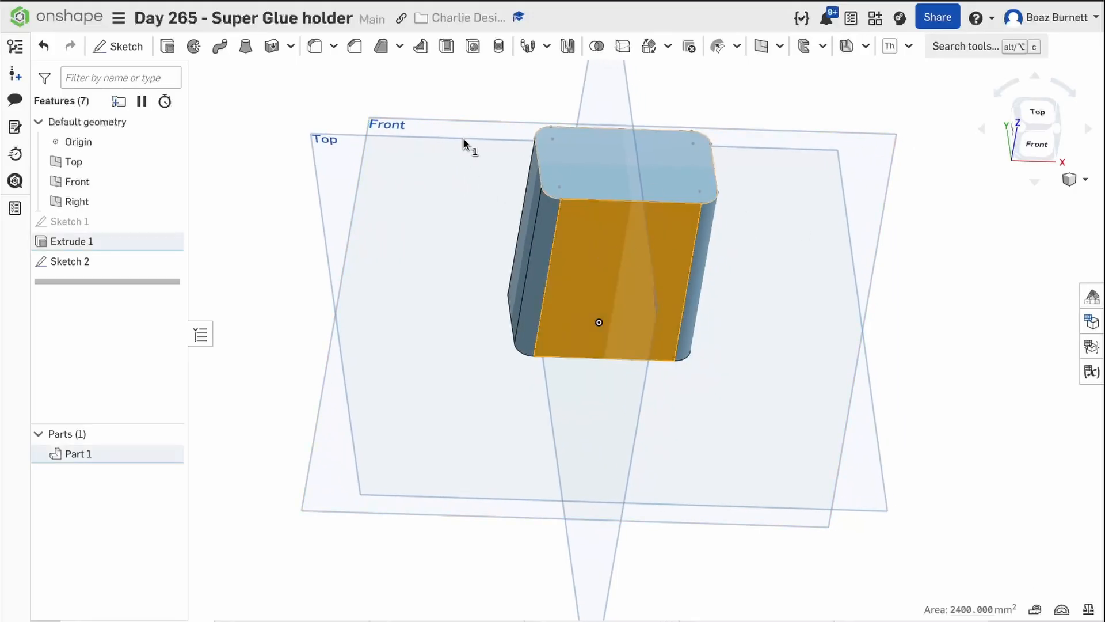
{"action": "left_click", "coordinate": [114, 55]}
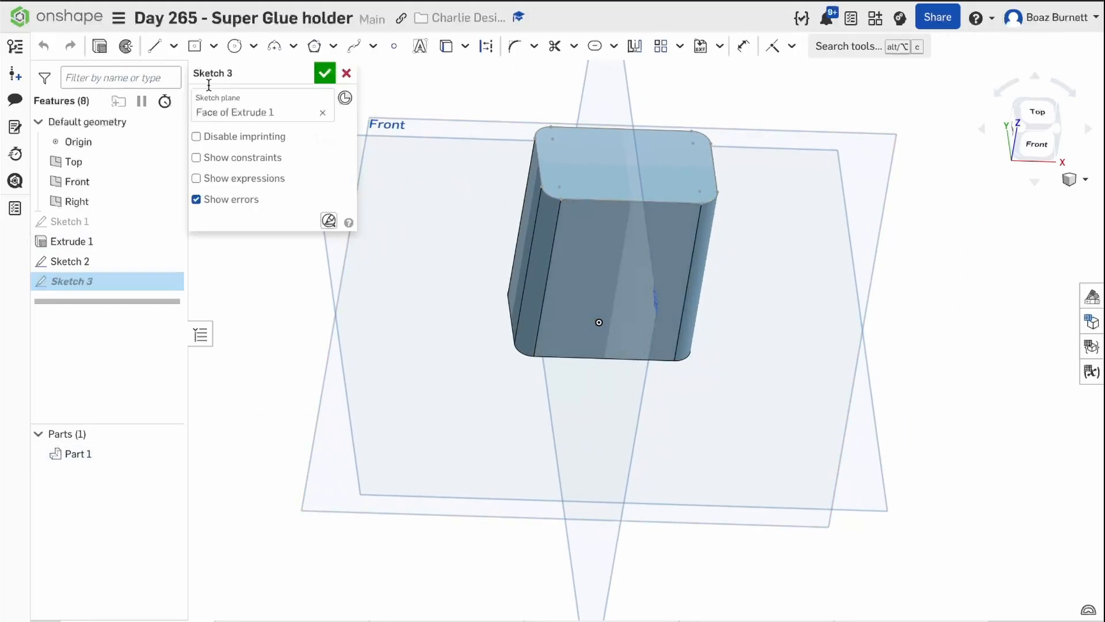
{"action": "left_click", "coordinate": [1037, 143]}
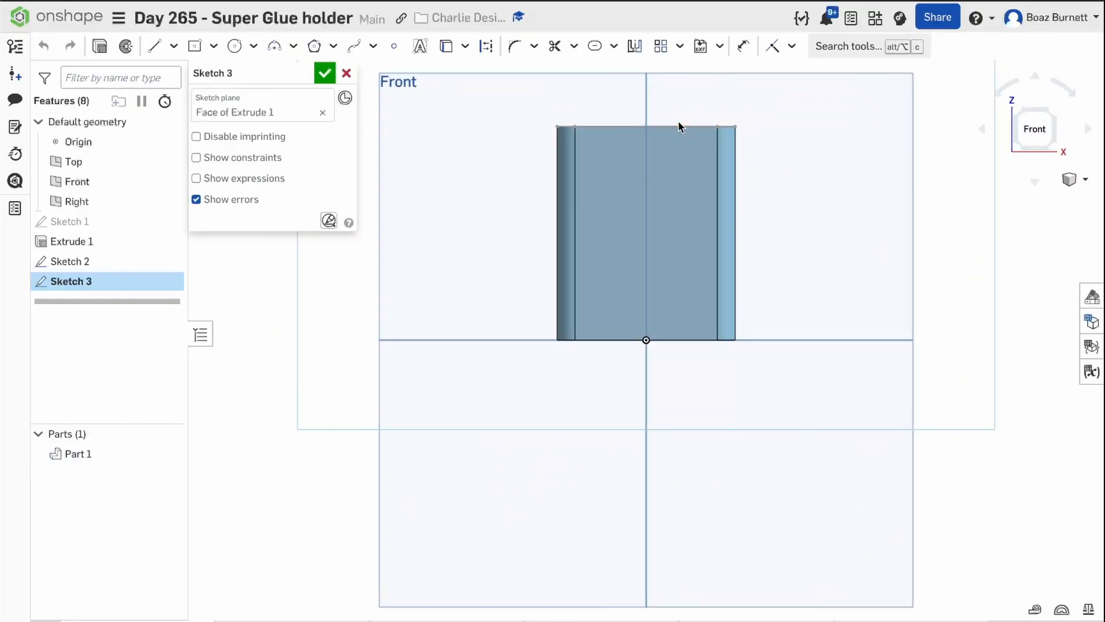
{"action": "left_click", "coordinate": [591, 126]}
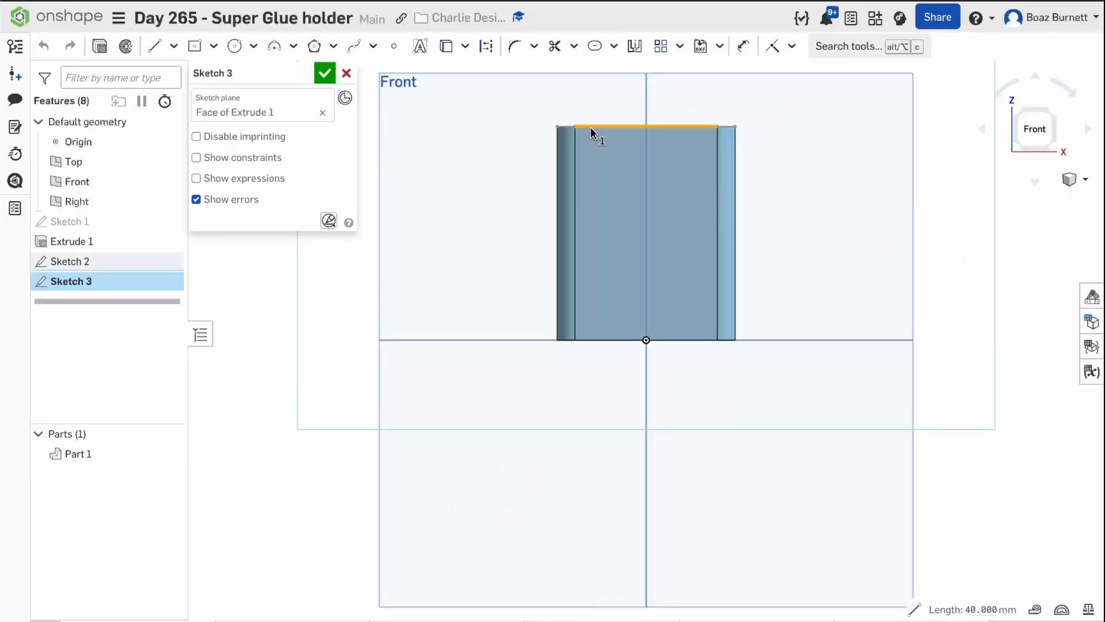
{"action": "left_click", "coordinate": [447, 47]}
Draw two connected arcs rising from the projected edge's midpoint in an S shape, each about 13 mm tall, the upper with about 9.3 mm radius.
{"action": "mouse_move", "coordinate": [503, 149]}
{"action": "middle_mouse_down"}
{"action": "mouse_move", "coordinate": [469, 262]}
{"action": "mouse_move", "coordinate": [464, 237]}
{"action": "middle_mouse_up"}
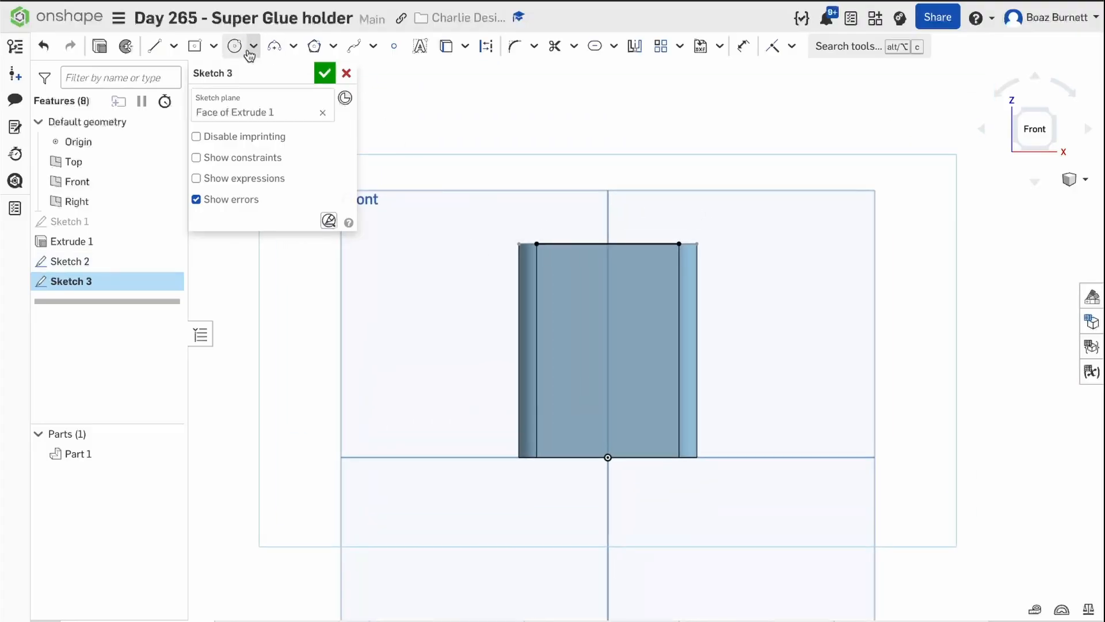
{"action": "left_click", "coordinate": [272, 49]}
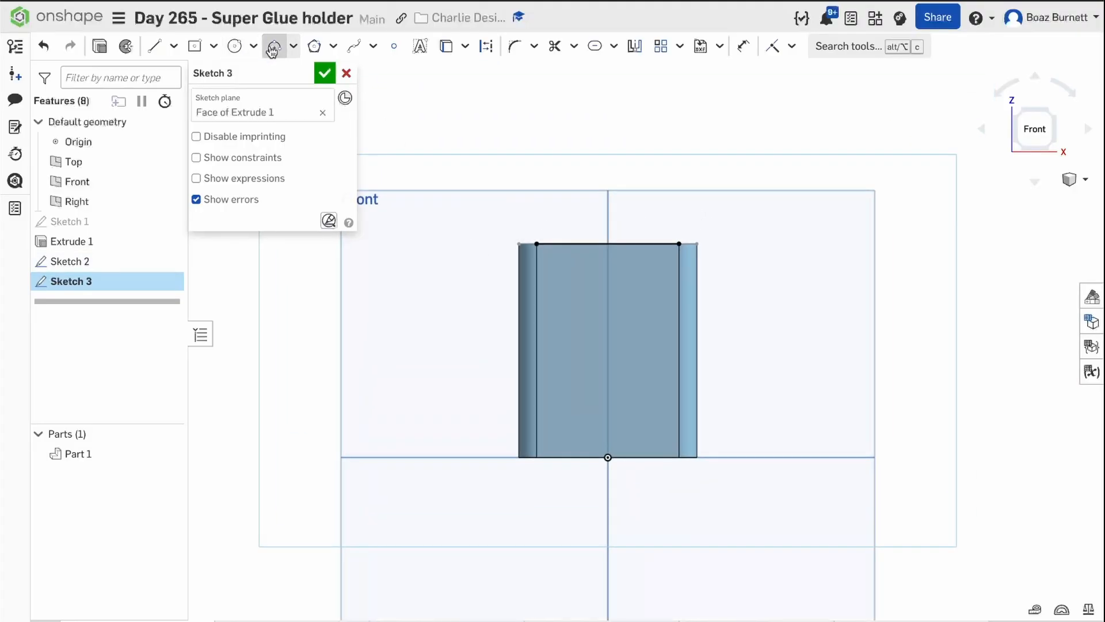
{"action": "left_click", "coordinate": [607, 244]}
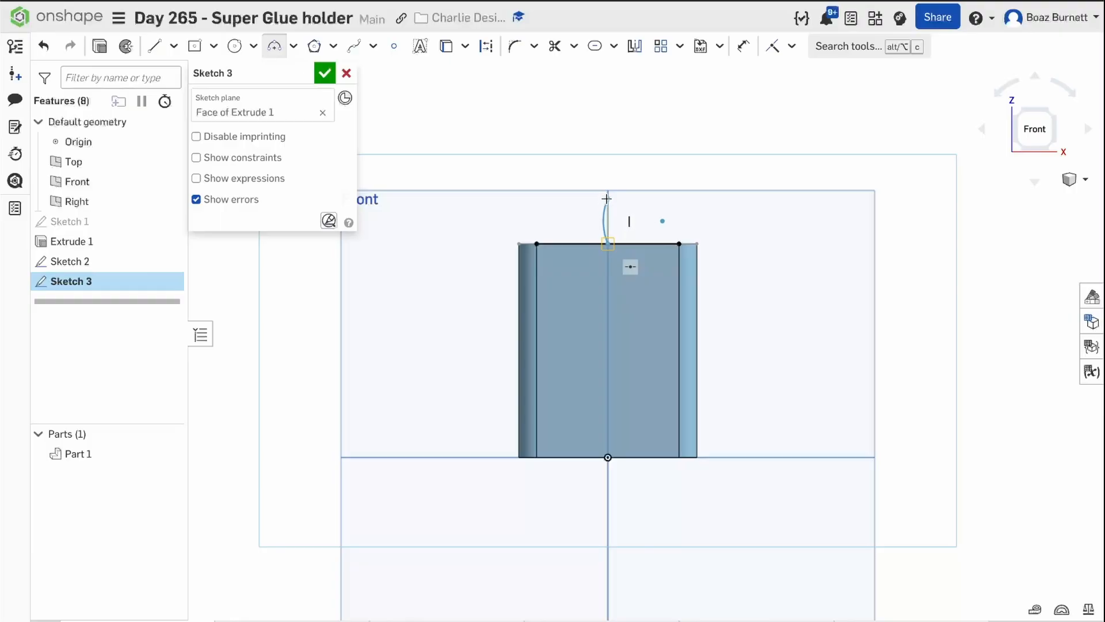
{"action": "left_click", "coordinate": [607, 199]}
{"action": "left_click", "coordinate": [607, 198]}
{"action": "left_click", "coordinate": [606, 153]}
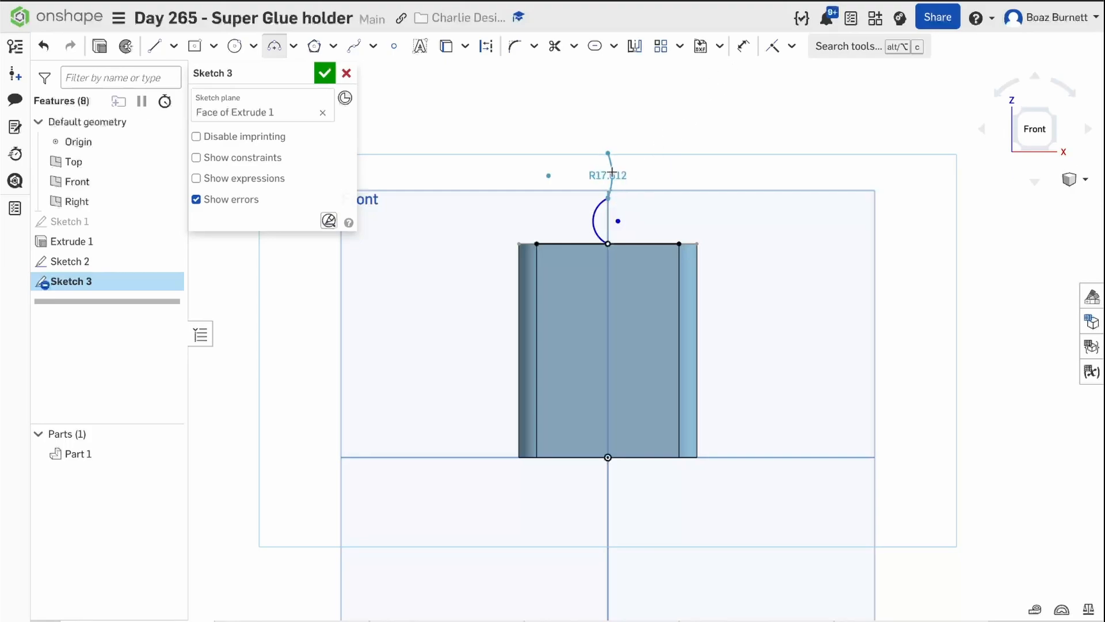
{"action": "left_click", "coordinate": [616, 173]}
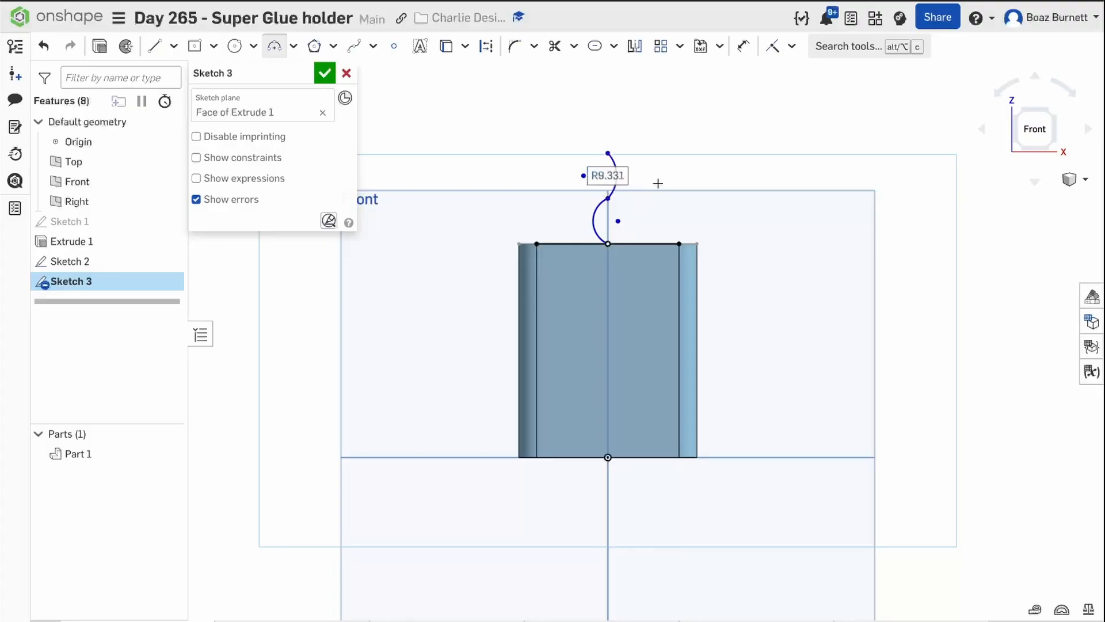
Dimension the vertical distance between the endpoints of both the lower and the upper arc to 9 mm.
{"action": "left_click", "coordinate": [743, 46]}
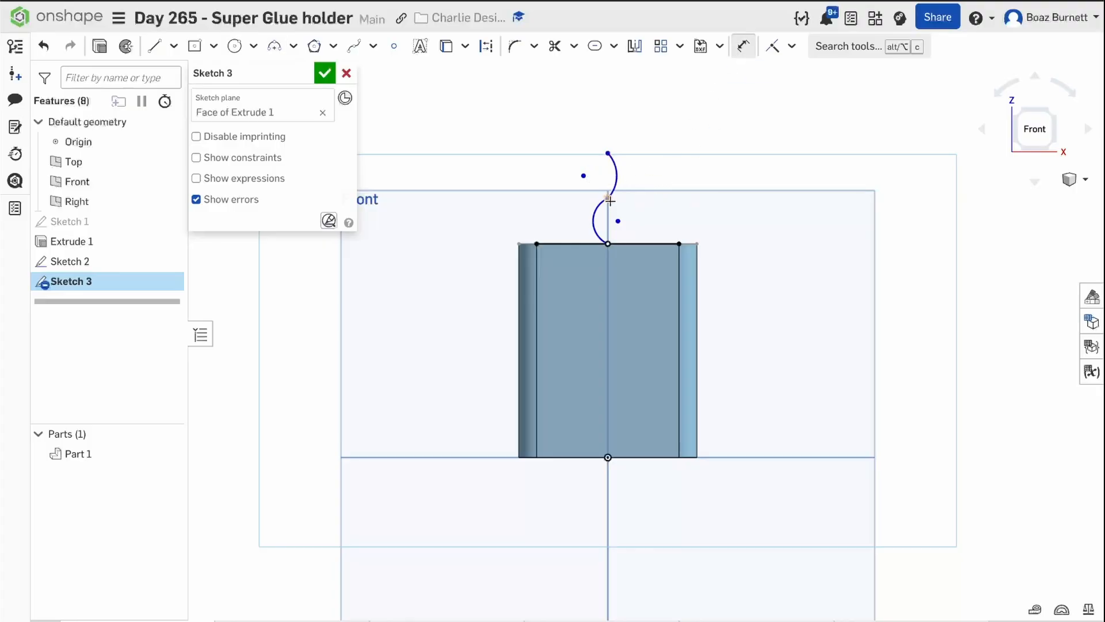
{"action": "left_click", "coordinate": [608, 198]}
{"action": "left_click", "coordinate": [608, 243]}
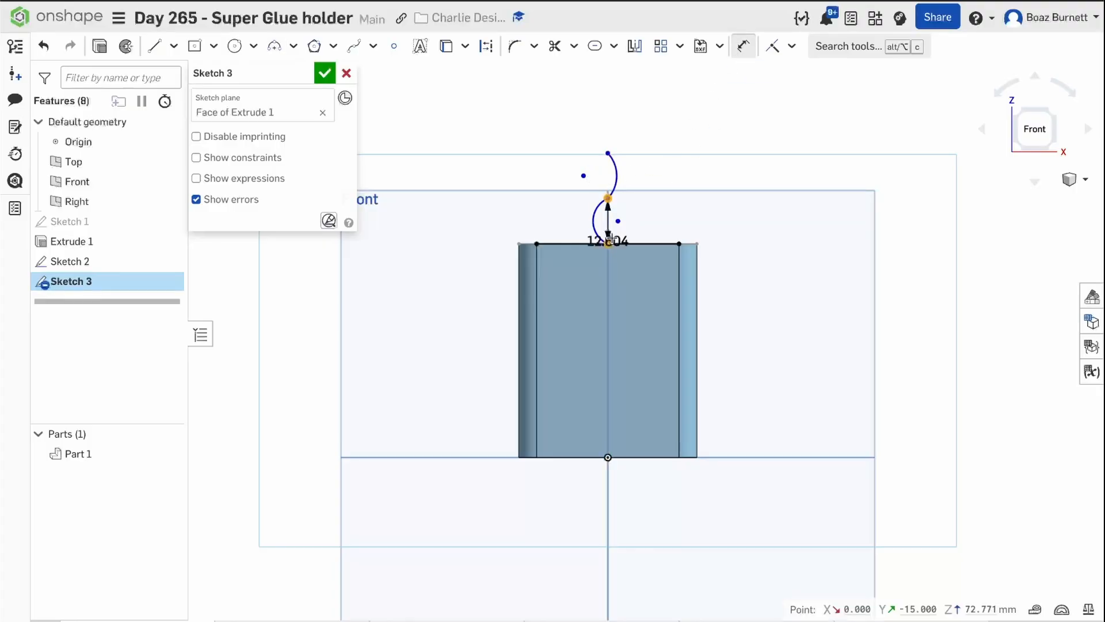
{"action": "left_click", "coordinate": [637, 223]}
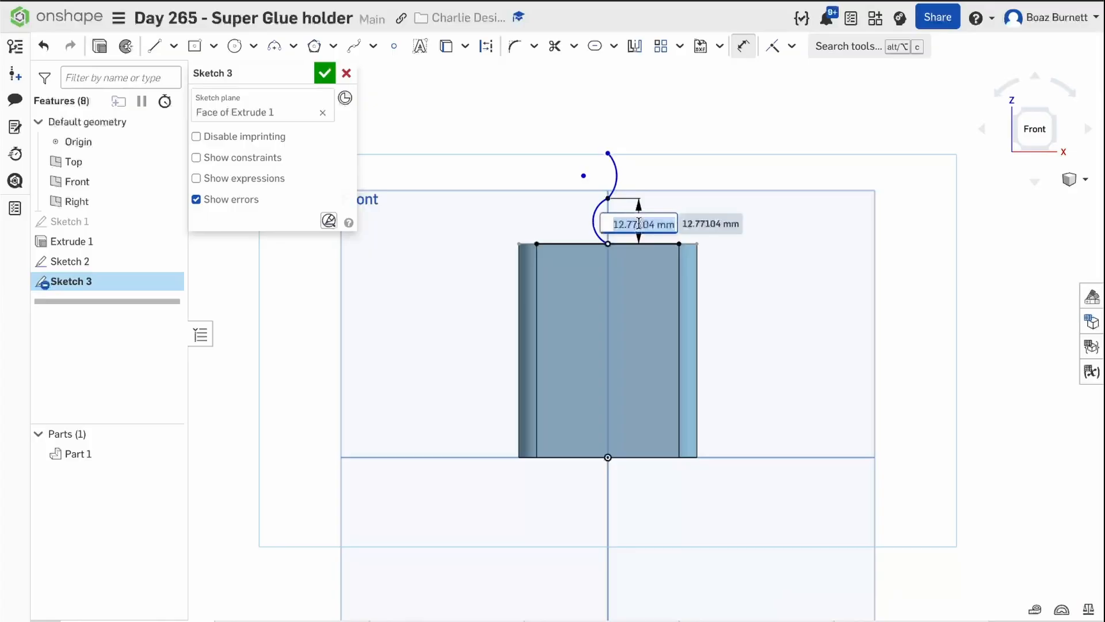
{"action": "type", "text": "9"}
{"action": "key", "text": "Return"}
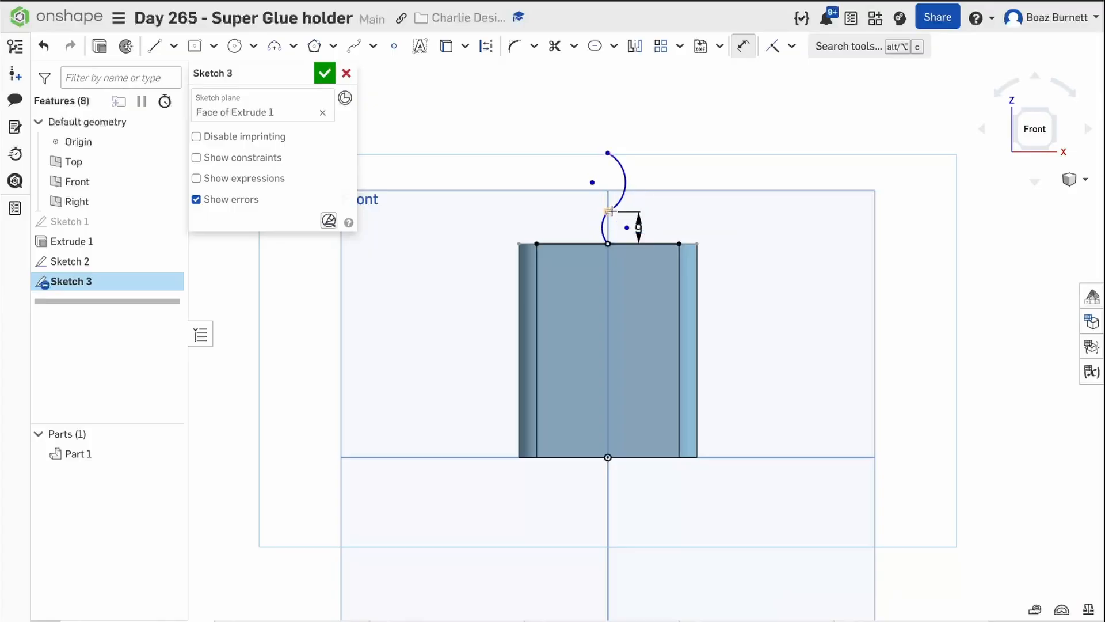
{"action": "left_click", "coordinate": [609, 211]}
{"action": "left_click", "coordinate": [610, 156]}
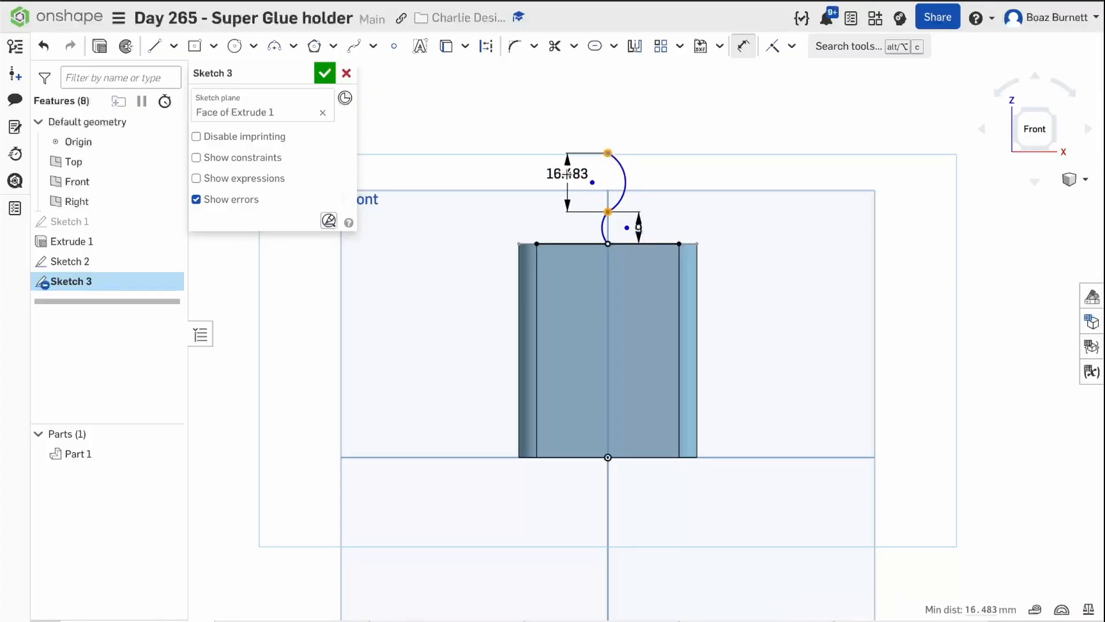
{"action": "left_click", "coordinate": [564, 173]}
{"action": "type", "text": "9"}
{"action": "key", "text": "Return"}
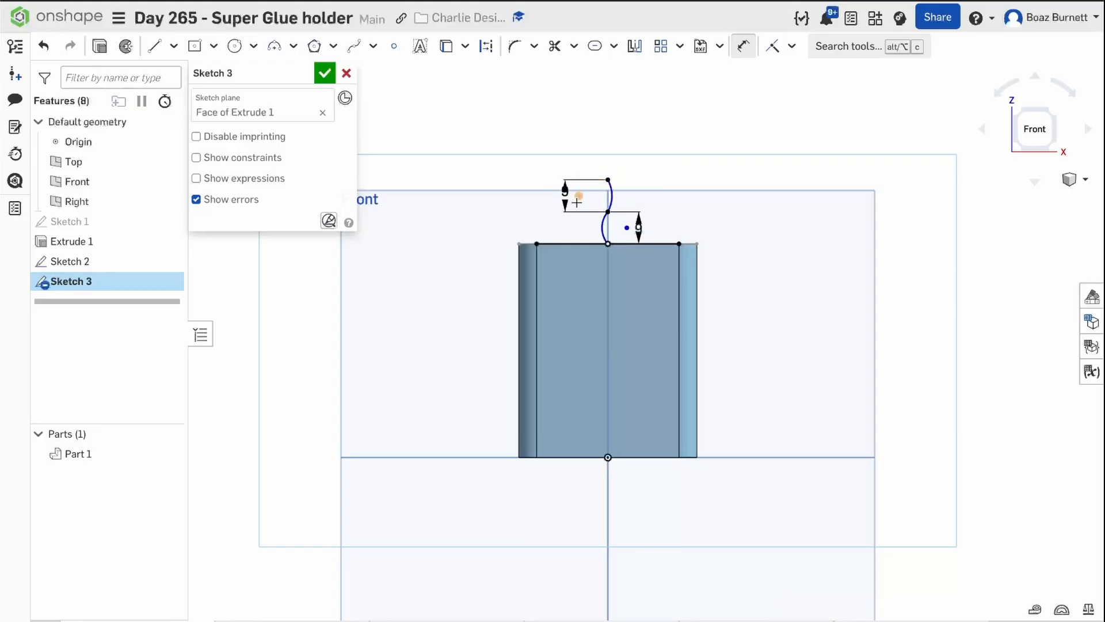
Dimension the radius of the upper and lower arcs to 8 mm each.
{"action": "left_click", "coordinate": [613, 200]}
{"action": "left_click", "coordinate": [645, 179]}
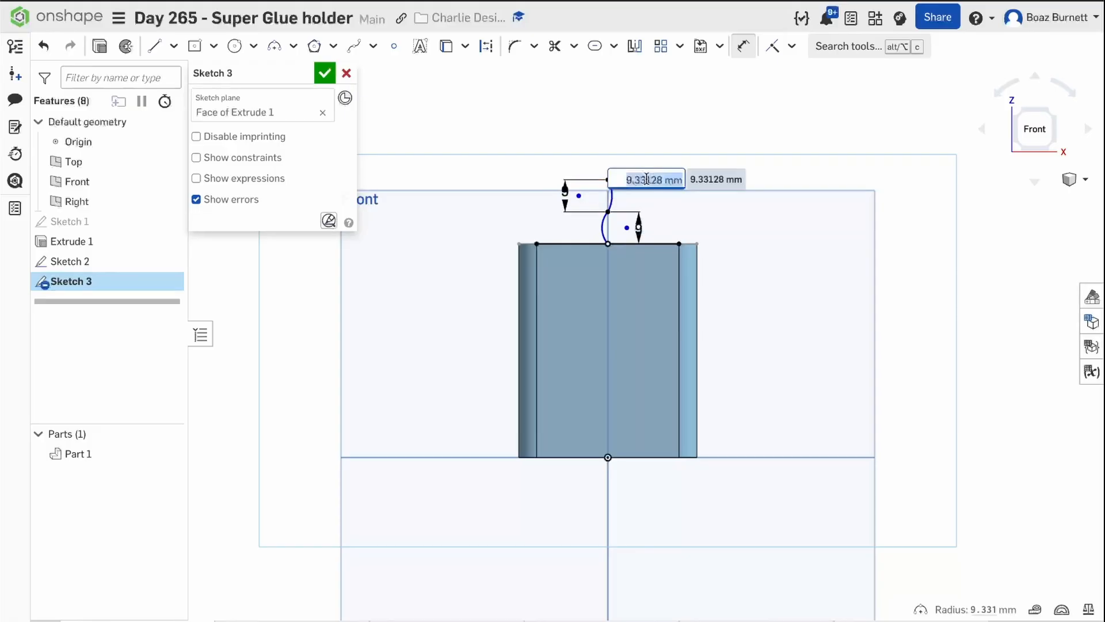
{"action": "type", "text": "8"}
{"action": "key", "text": "Return"}
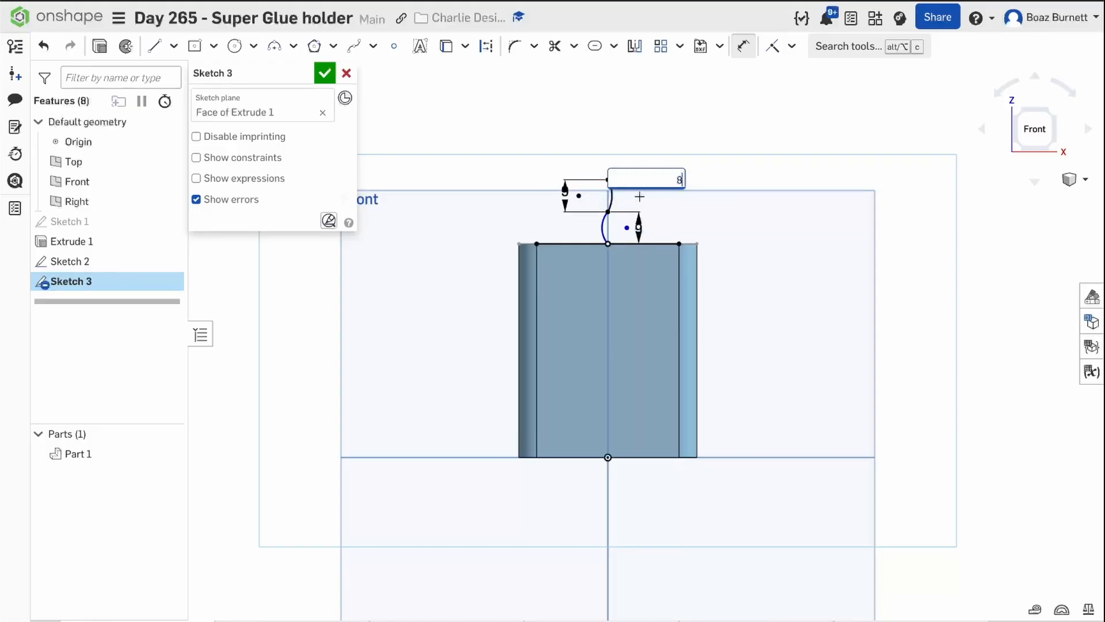
{"action": "left_click", "coordinate": [604, 223]}
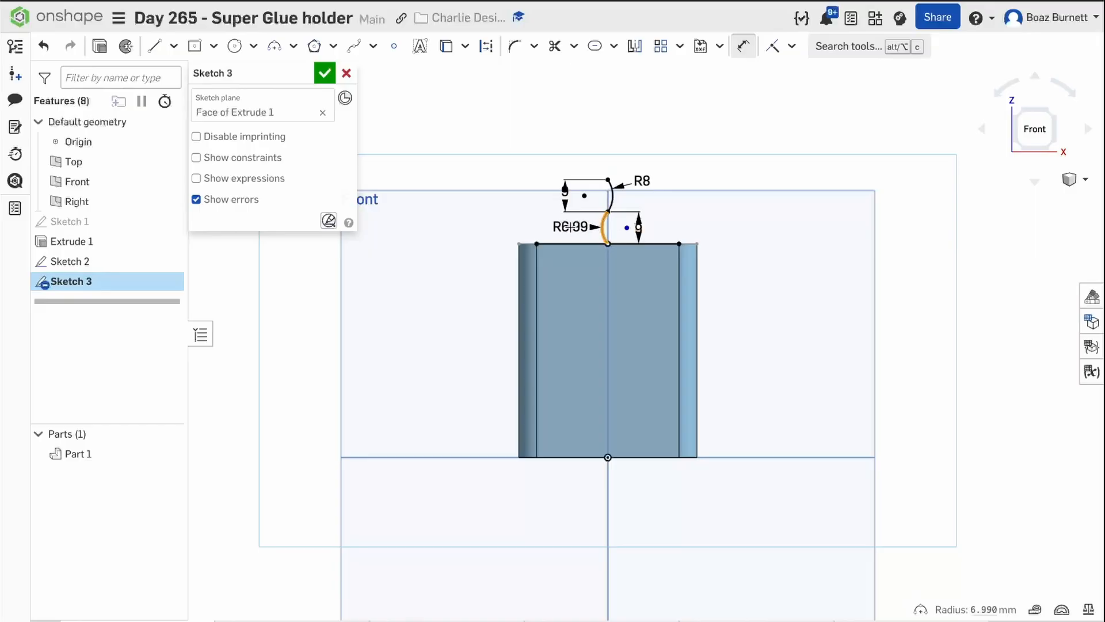
{"action": "left_click", "coordinate": [570, 227]}
{"action": "type", "text": "8"}
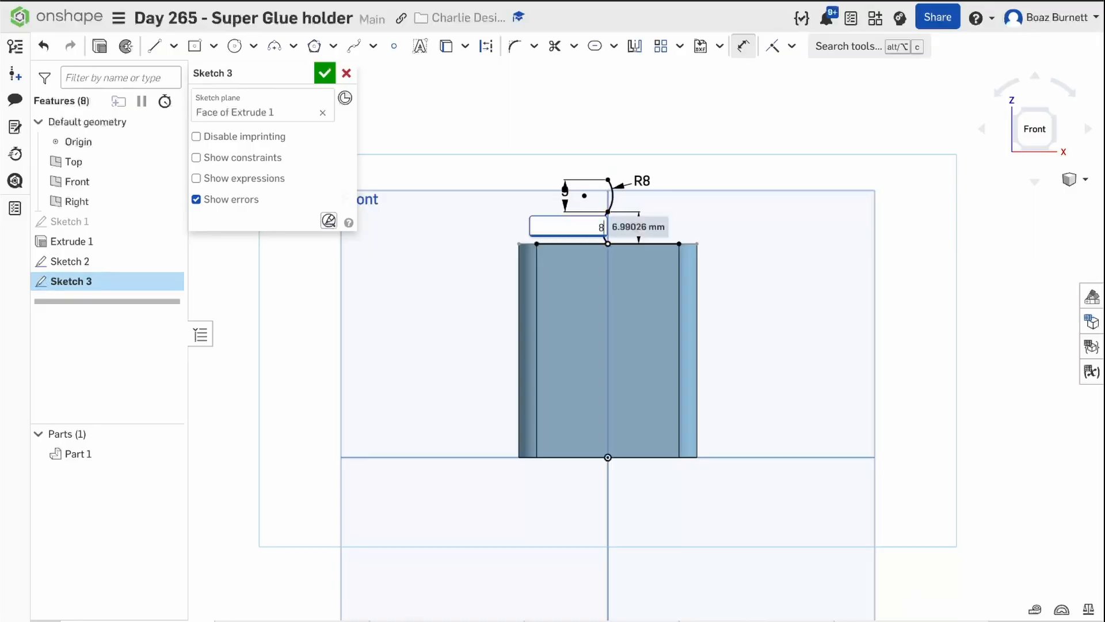
{"action": "key", "text": "Return"}
{"action": "key", "text": "Escape"}
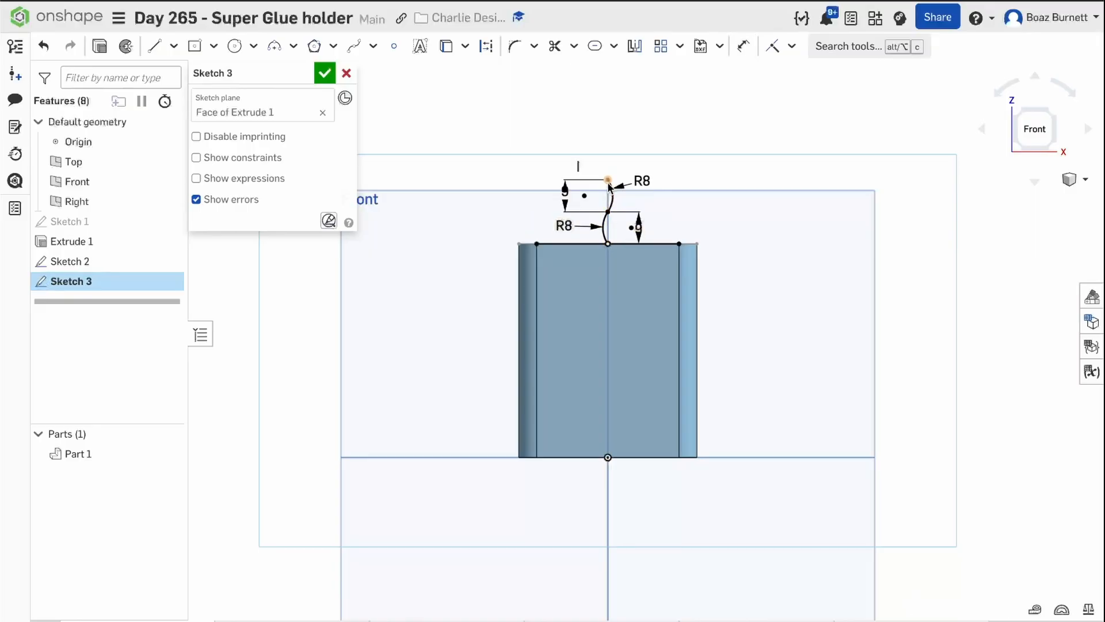
Measure the distance between the S-curve's upper and lower endpoints and copy the value.
{"action": "left_click", "coordinate": [608, 181]}
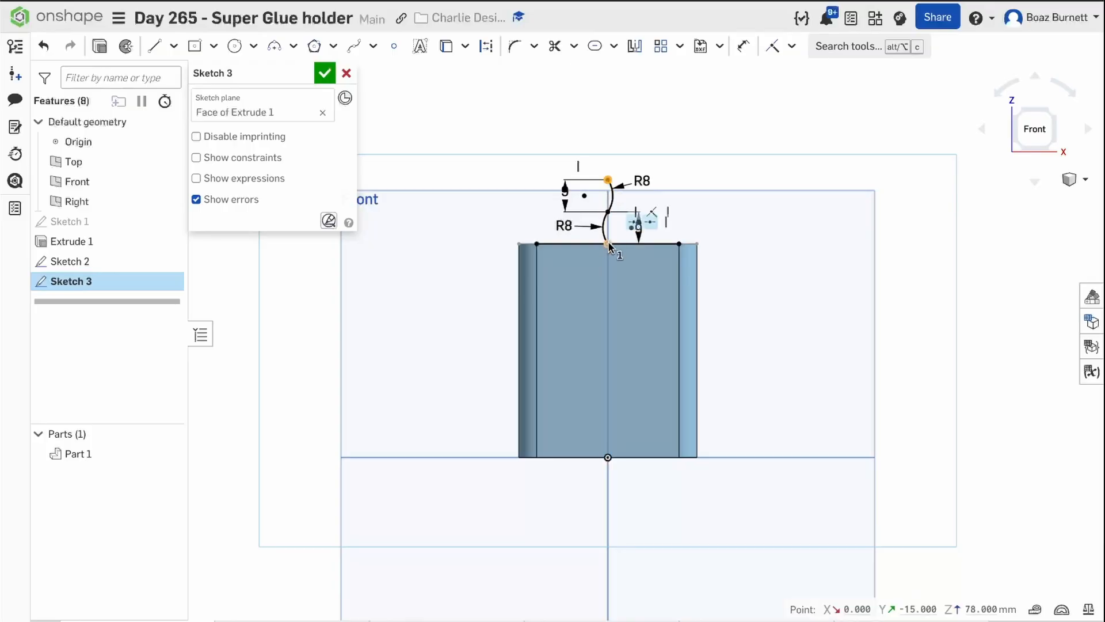
{"action": "left_click", "coordinate": [608, 243]}
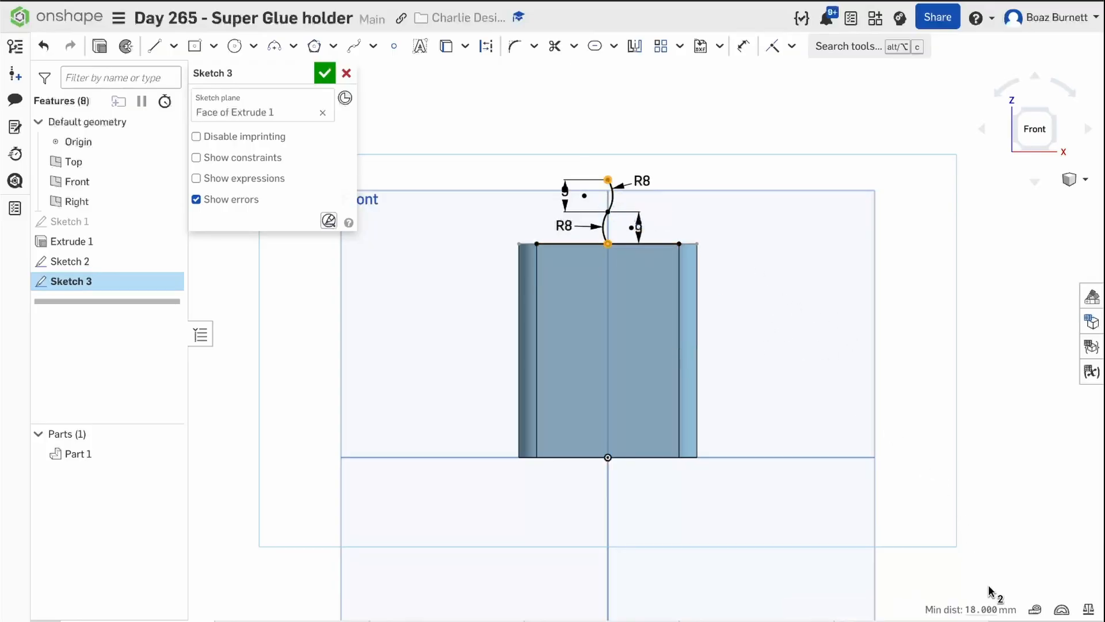
{"action": "double_click", "coordinate": [983, 603]}
{"action": "left_click", "coordinate": [962, 441]}
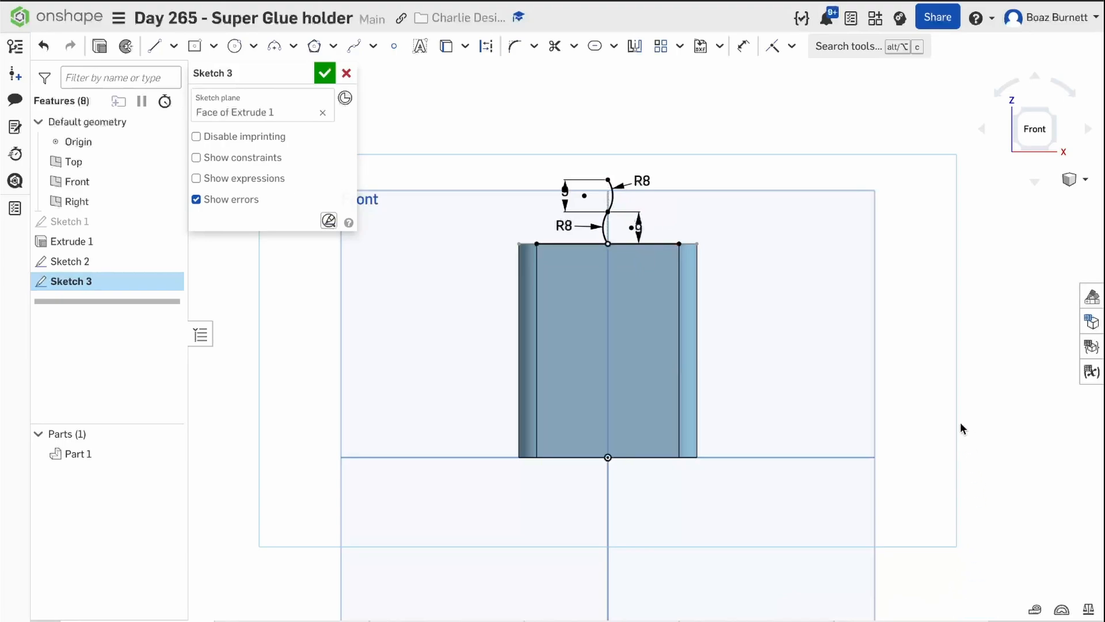
Start a linear pattern of both arcs, directing the vertical direction downward with 18 mm spacing.
{"action": "left_click", "coordinate": [661, 50]}
{"action": "left_click", "coordinate": [611, 194]}
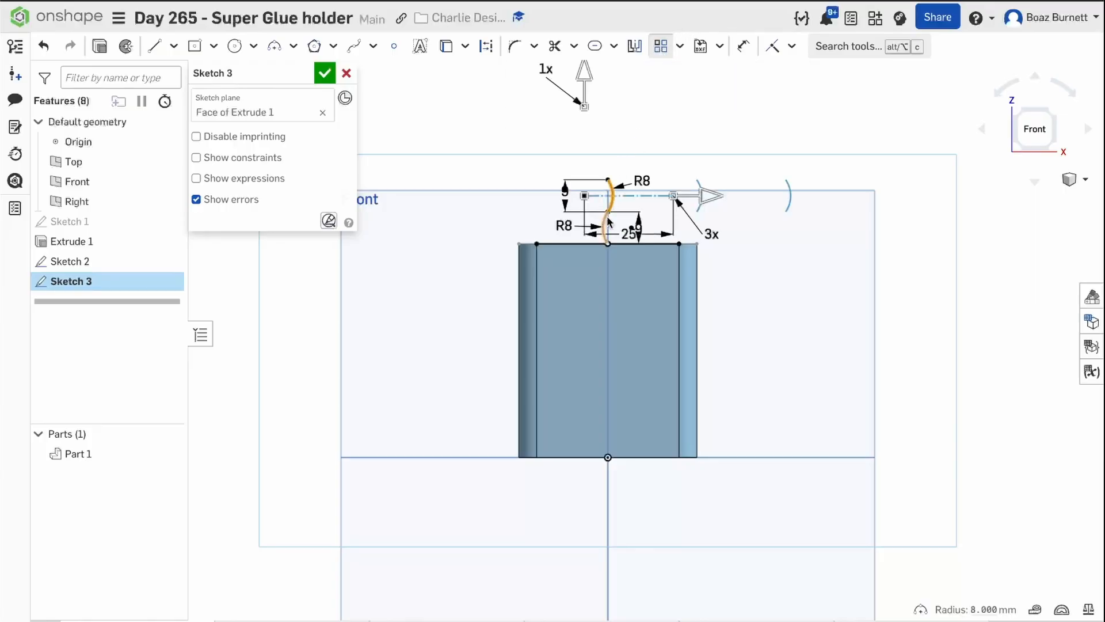
{"action": "left_click", "coordinate": [609, 222]}
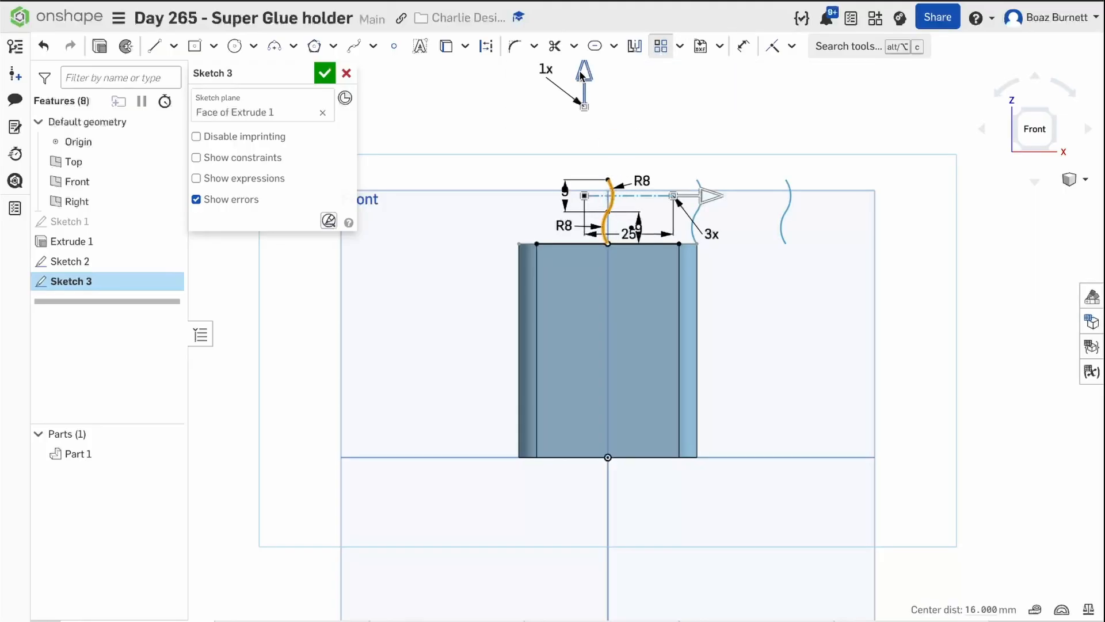
{"action": "left_click_drag", "start_coordinate": [583, 75], "coordinate": [620, 252]}
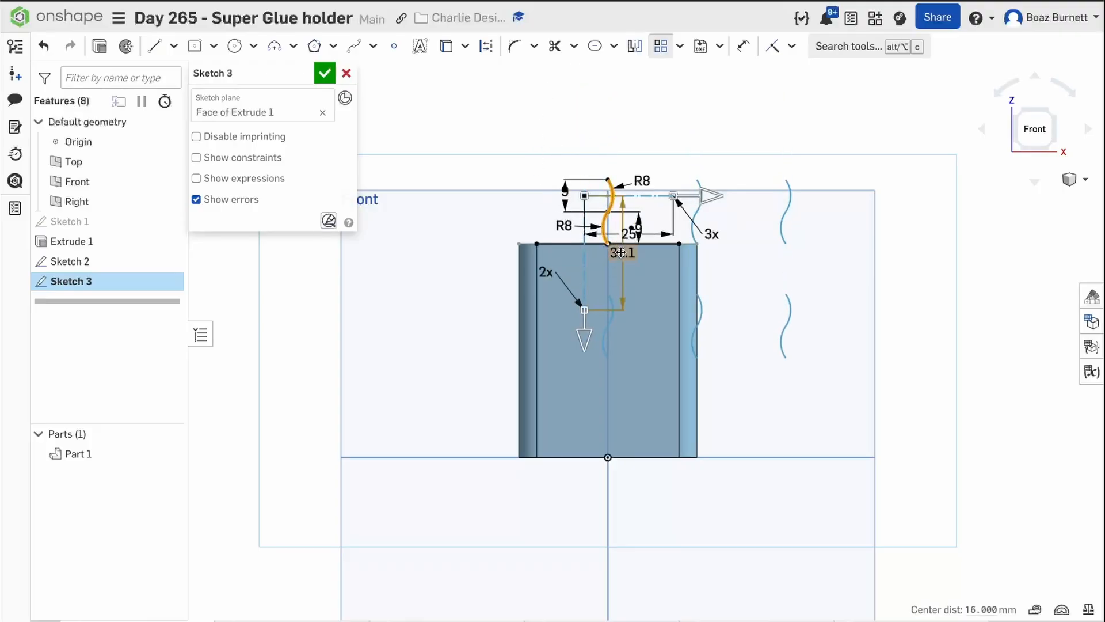
{"action": "left_click", "coordinate": [620, 252]}
{"action": "key", "text": "BackSpace"}
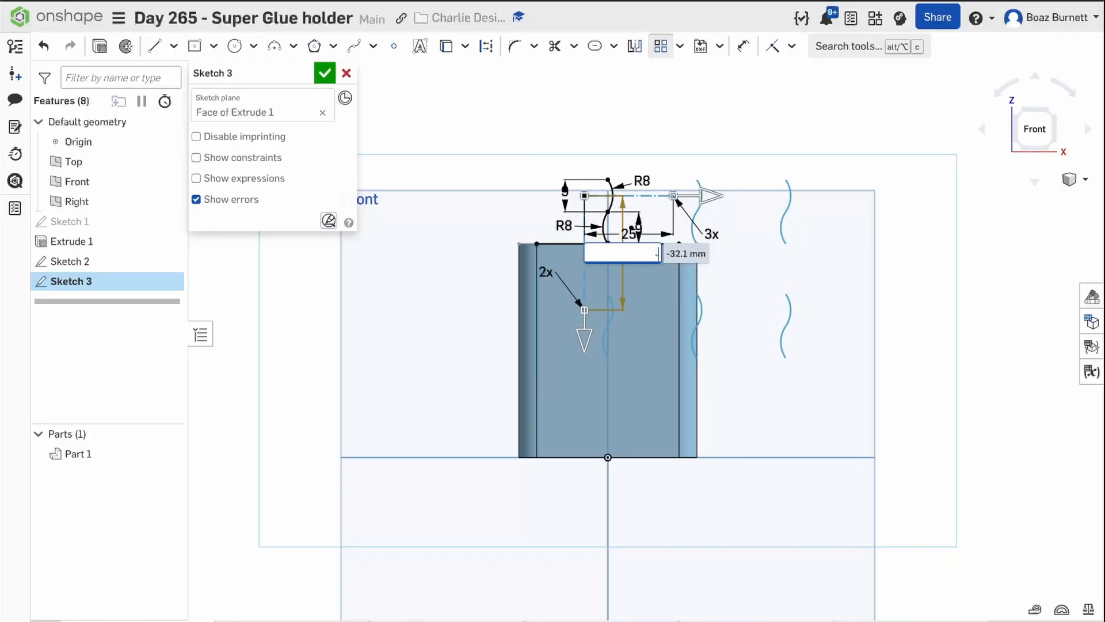
{"action": "key", "text": "Return"}
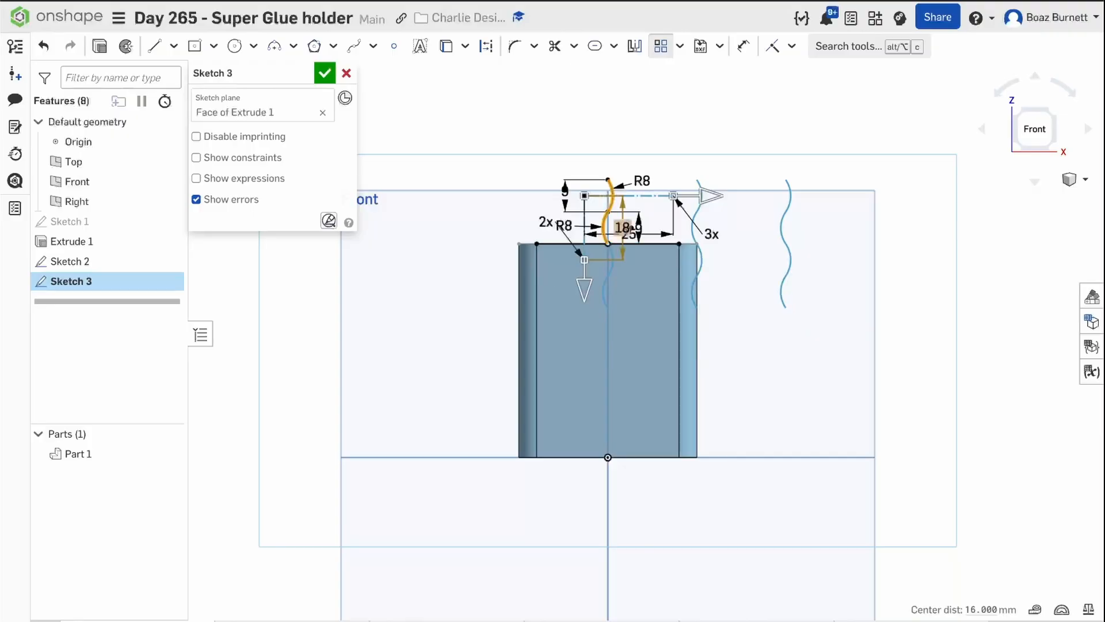
Set the pattern to 5 vertical instances and 1 horizontal instance, and apply it.
{"action": "double_click", "coordinate": [542, 229]}
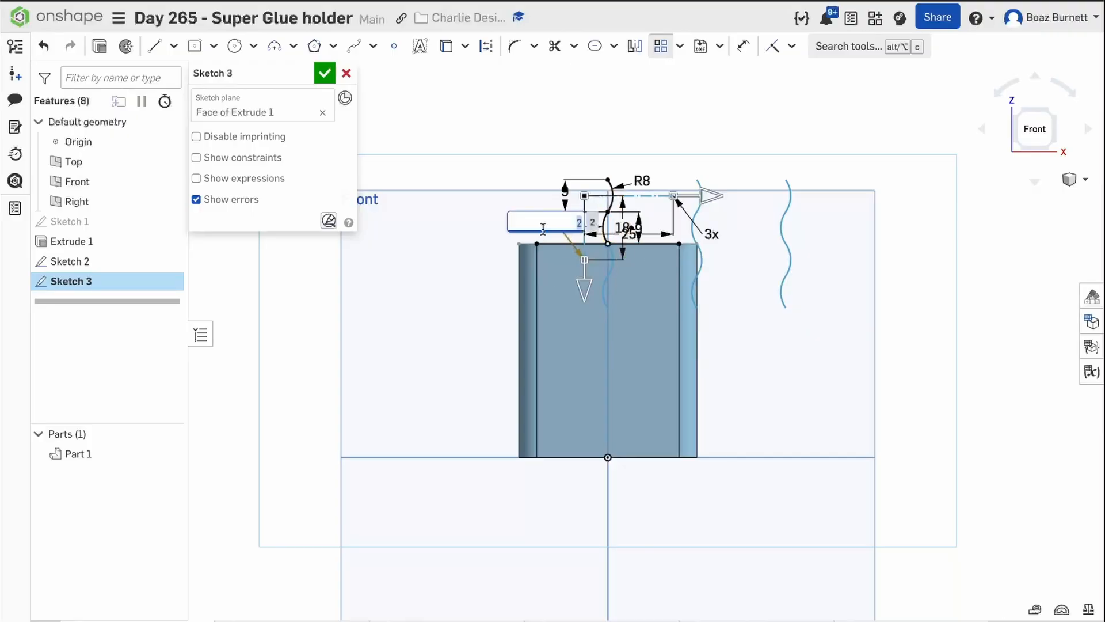
{"action": "type", "text": "5"}
{"action": "key", "text": "Return"}
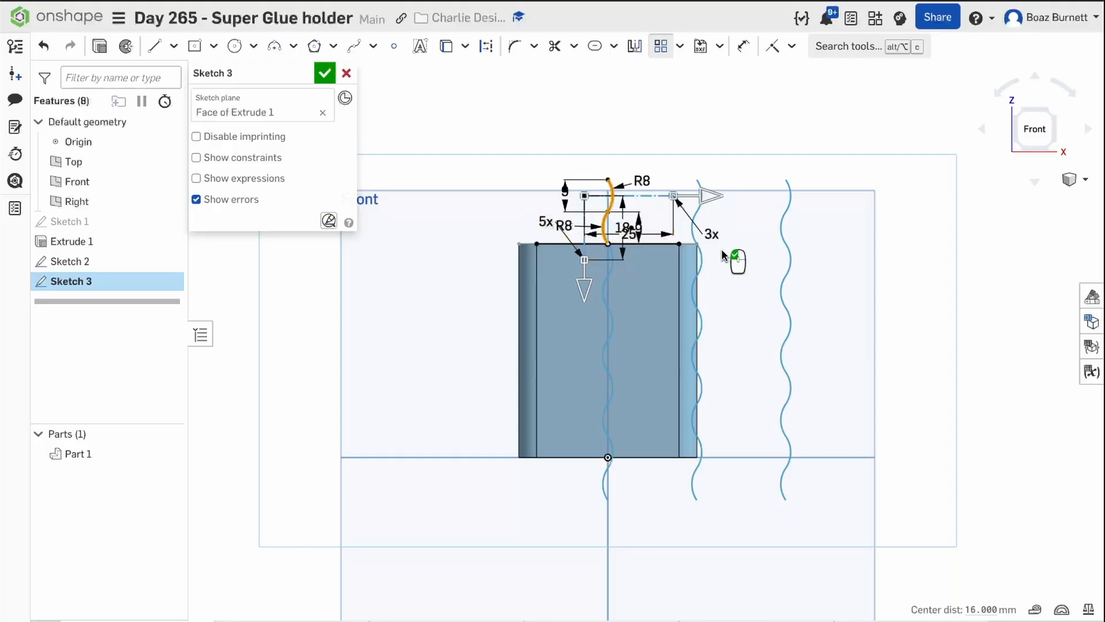
{"action": "double_click", "coordinate": [712, 236]}
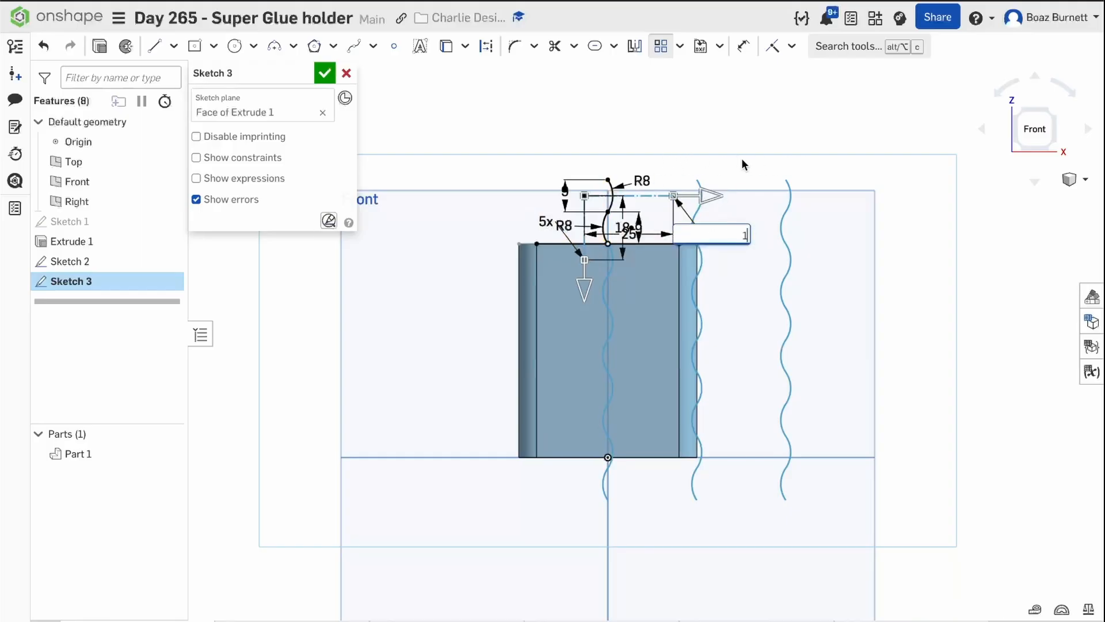
{"action": "key", "text": "Return"}
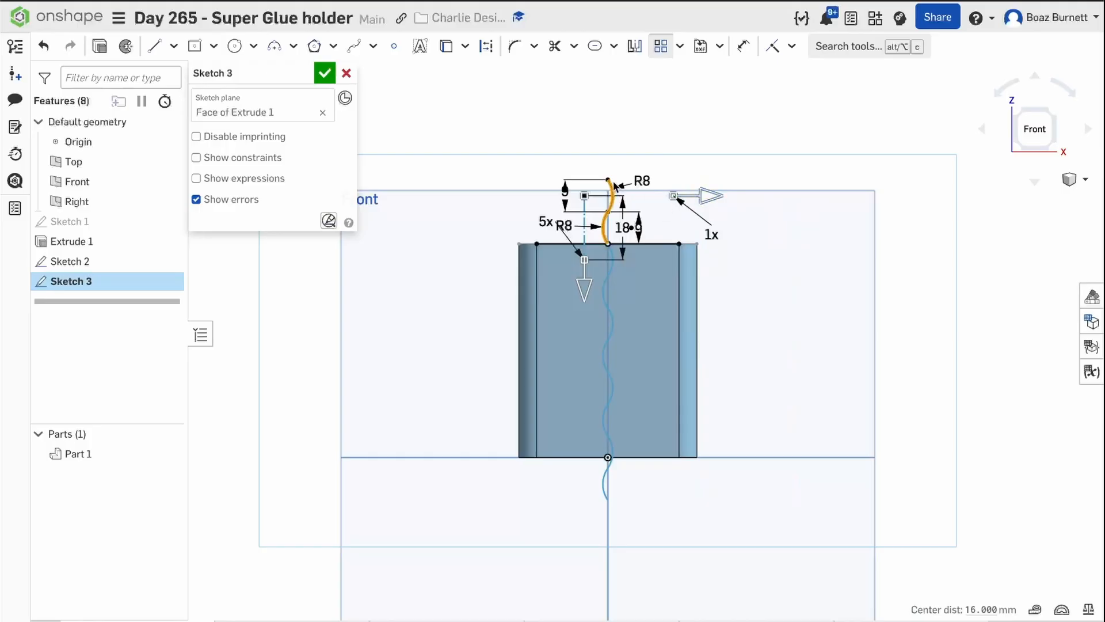
{"action": "left_click", "coordinate": [607, 124]}
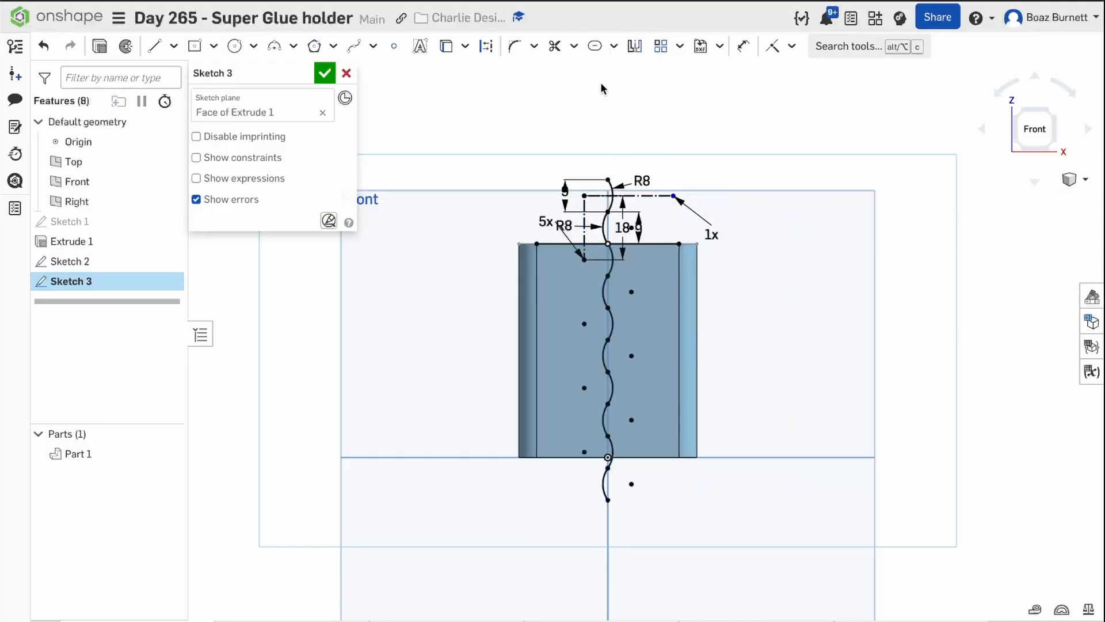
Create a 2 mm wide slot along every arc of the patterned squiggle, from the topmost to the lowest.
{"action": "left_click", "coordinate": [614, 48]}
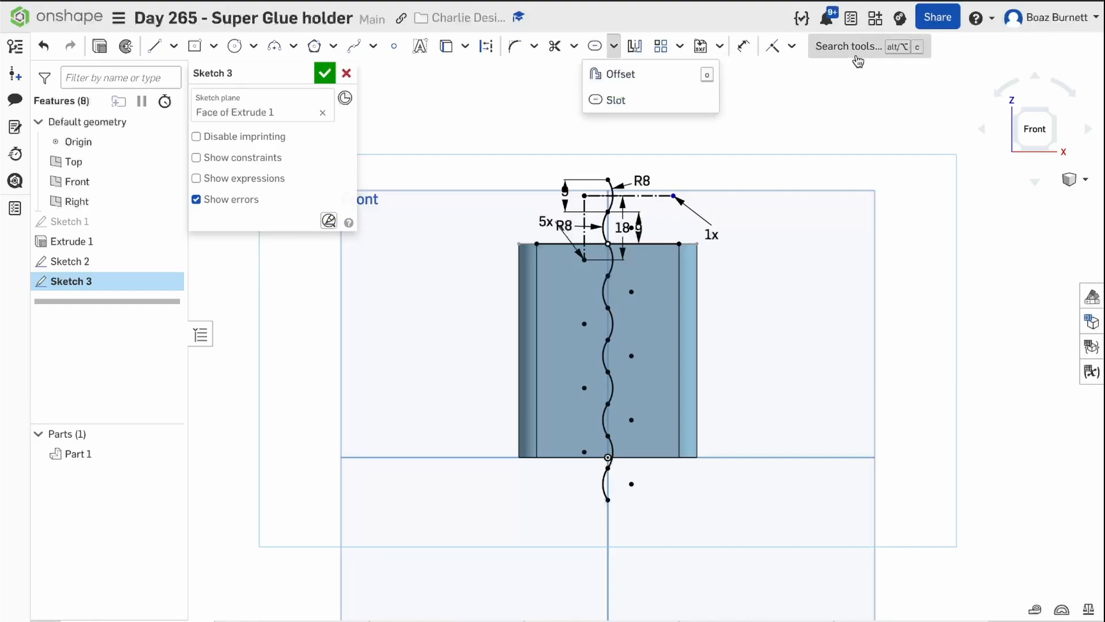
{"action": "left_click", "coordinate": [649, 99]}
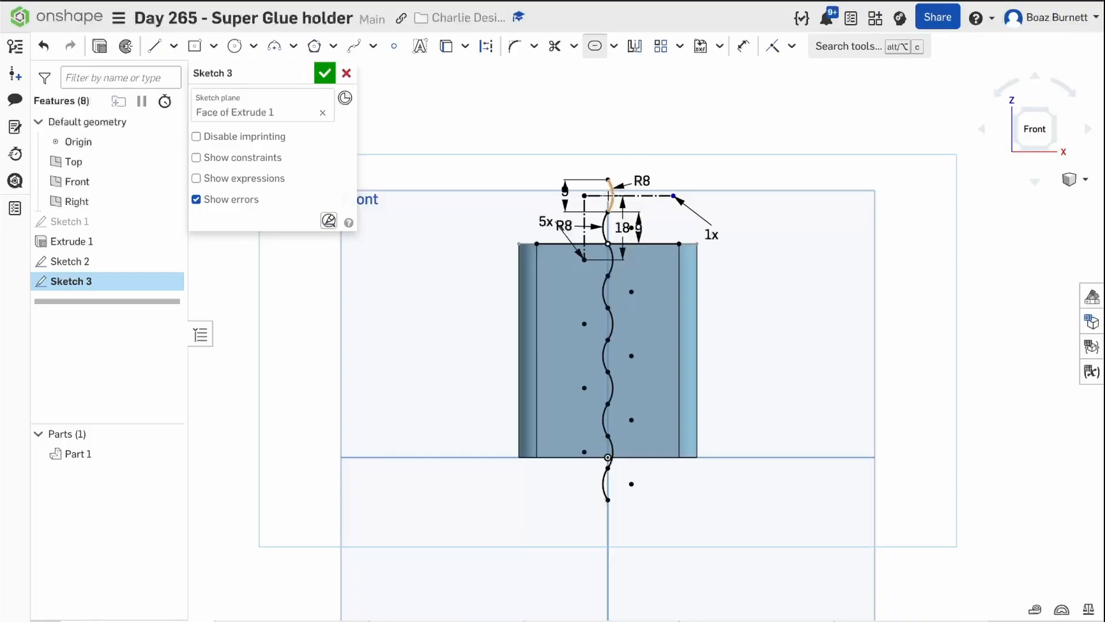
{"action": "left_click", "coordinate": [609, 202]}
{"action": "left_click", "coordinate": [604, 222]}
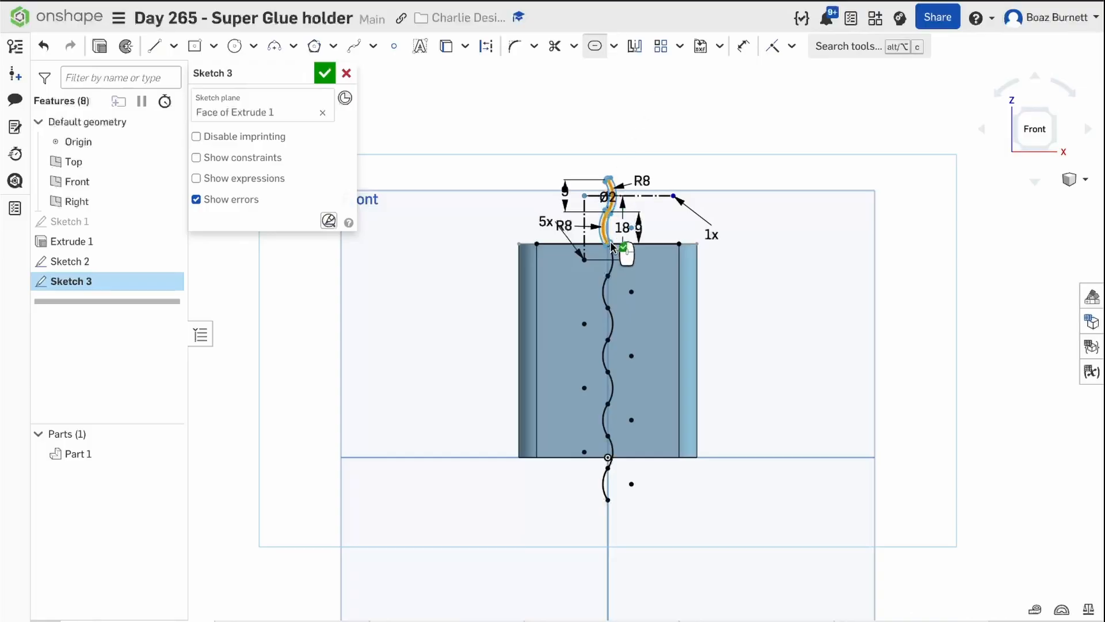
{"action": "left_click", "coordinate": [611, 252]}
{"action": "left_click", "coordinate": [606, 283]}
{"action": "left_click", "coordinate": [611, 334]}
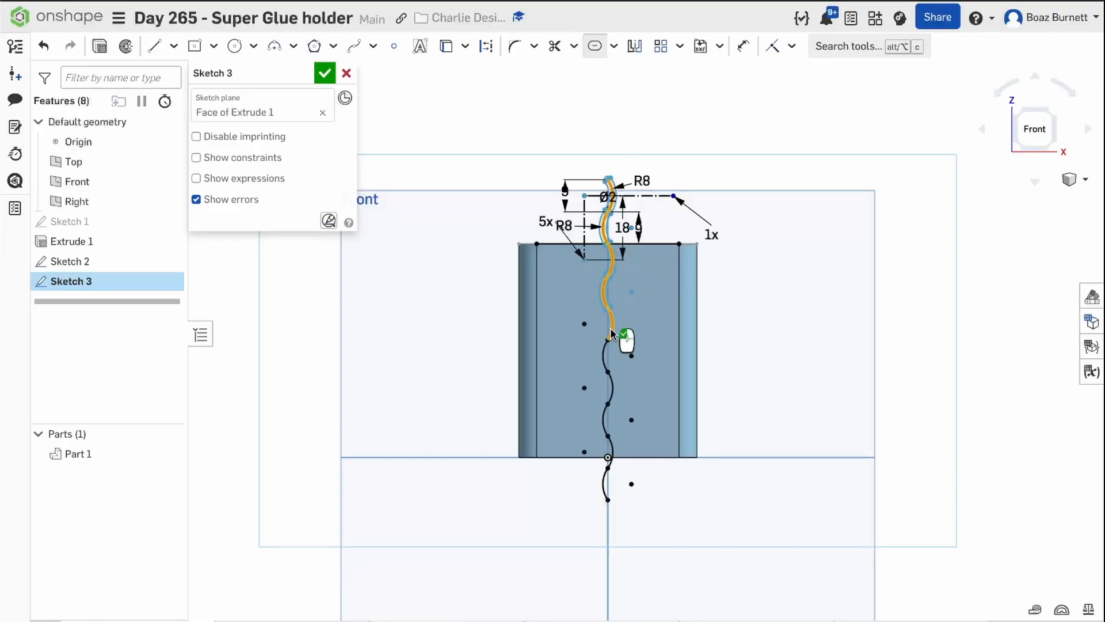
{"action": "left_click", "coordinate": [606, 395]}
{"action": "left_click", "coordinate": [605, 429]}
{"action": "left_click", "coordinate": [613, 449]}
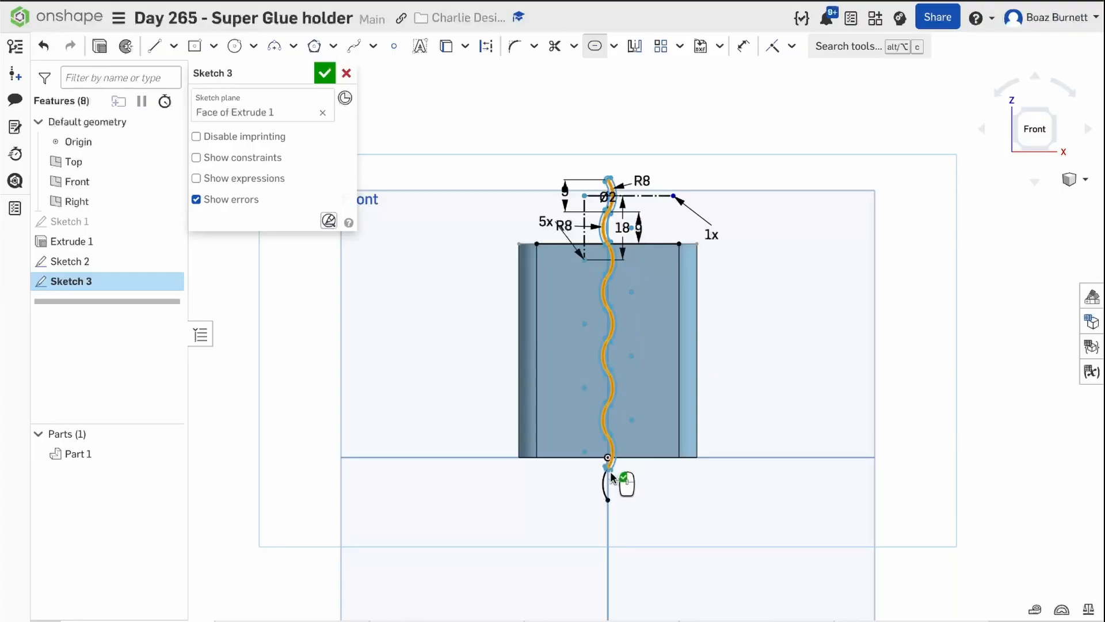
{"action": "left_click", "coordinate": [605, 477]}
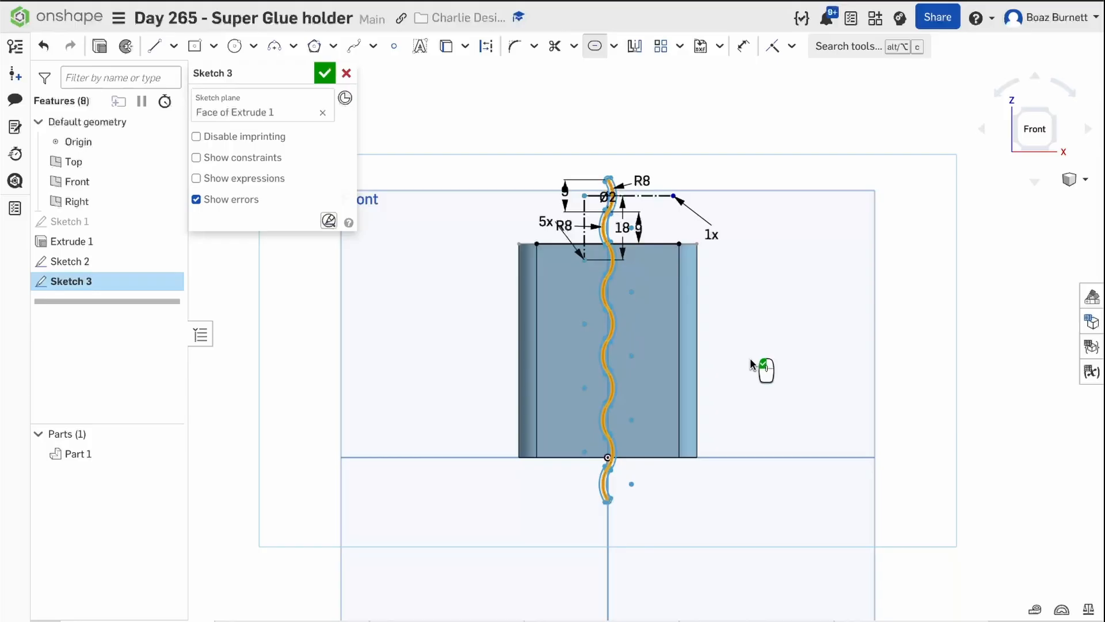
{"action": "left_click", "coordinate": [750, 360]}
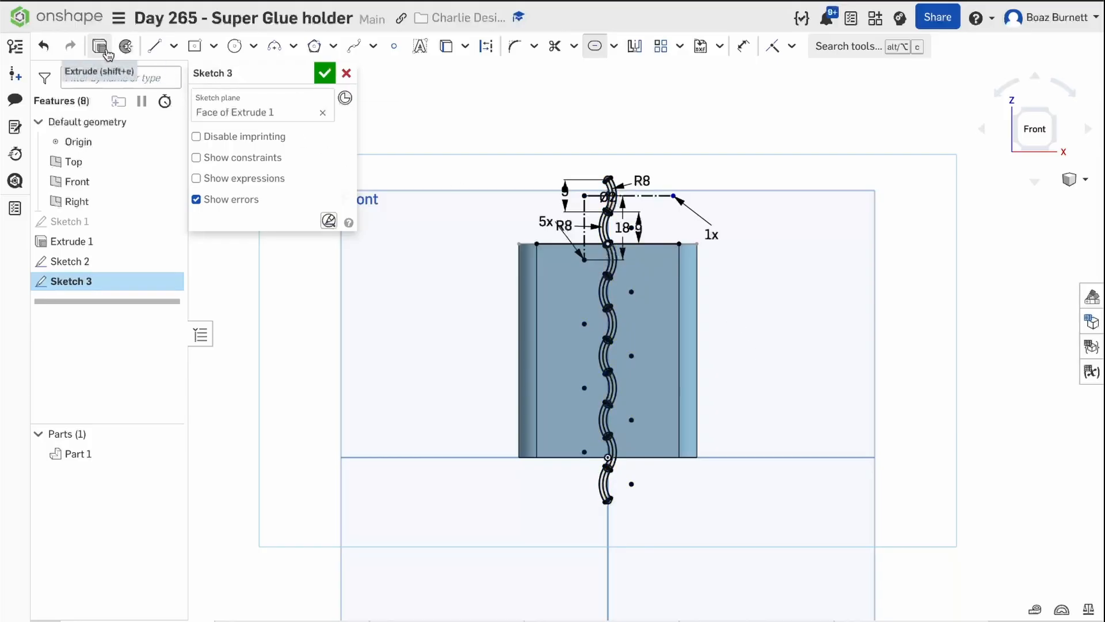
Start an extrude from the squiggle sketch, clear its preselected regions, and hide the block part.
{"action": "left_click", "coordinate": [125, 46]}
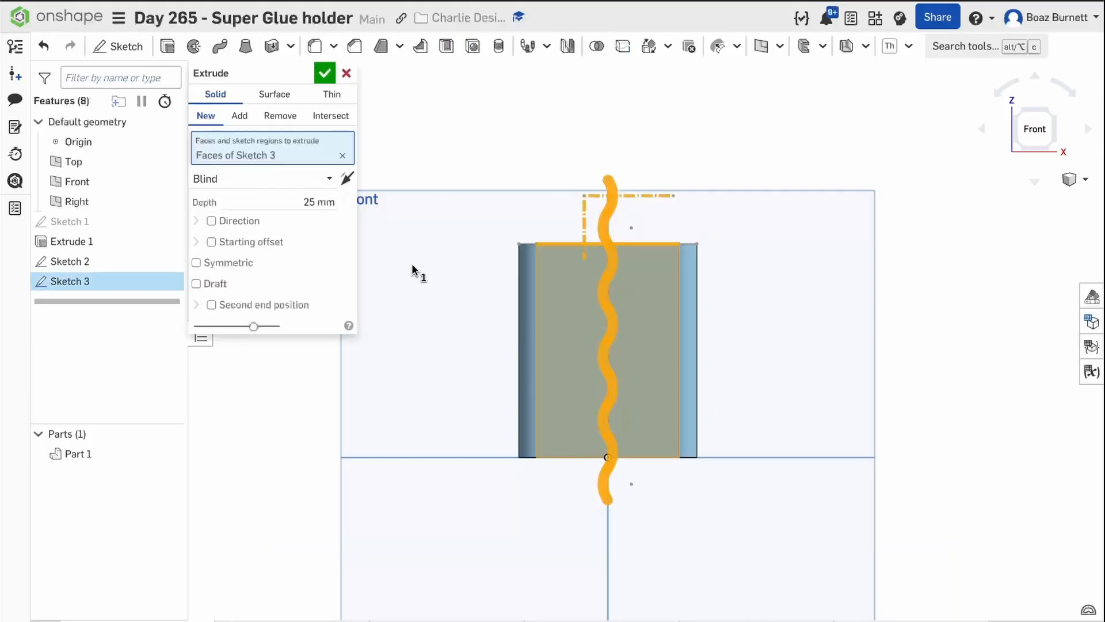
{"action": "mouse_move", "coordinate": [400, 254]}
{"action": "right_mouse_down"}
{"action": "mouse_move", "coordinate": [451, 253]}
{"action": "mouse_move", "coordinate": [415, 244]}
{"action": "right_mouse_up"}
{"action": "left_click", "coordinate": [343, 156]}
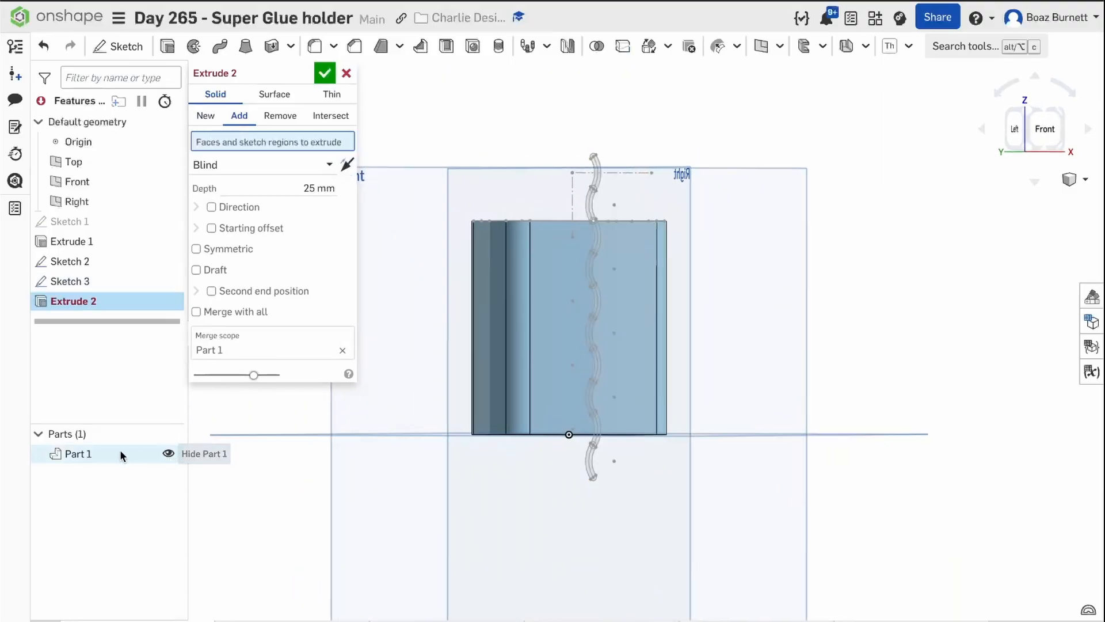
{"action": "left_click", "coordinate": [168, 453]}
Select all squiggle slot regions for a new solid extrusion, leaving out the block's top outline and front-face regions.
{"action": "mouse_move", "coordinate": [511, 236]}
{"action": "left_mouse_down"}
{"action": "mouse_move", "coordinate": [678, 487]}
{"action": "mouse_move", "coordinate": [689, 525]}
{"action": "left_mouse_up"}
{"action": "right_click_drag", "start_coordinate": [745, 410], "coordinate": [697, 391]}
{"action": "left_click", "coordinate": [640, 345]}
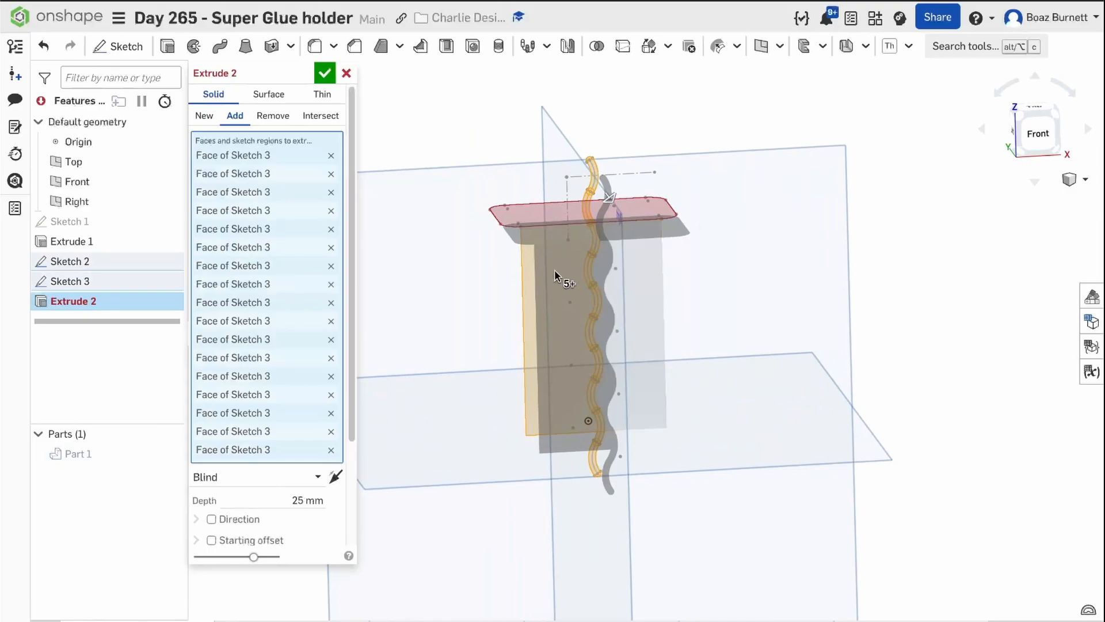
{"action": "left_click", "coordinate": [539, 241]}
{"action": "right_click_drag", "start_coordinate": [537, 240], "coordinate": [554, 291]}
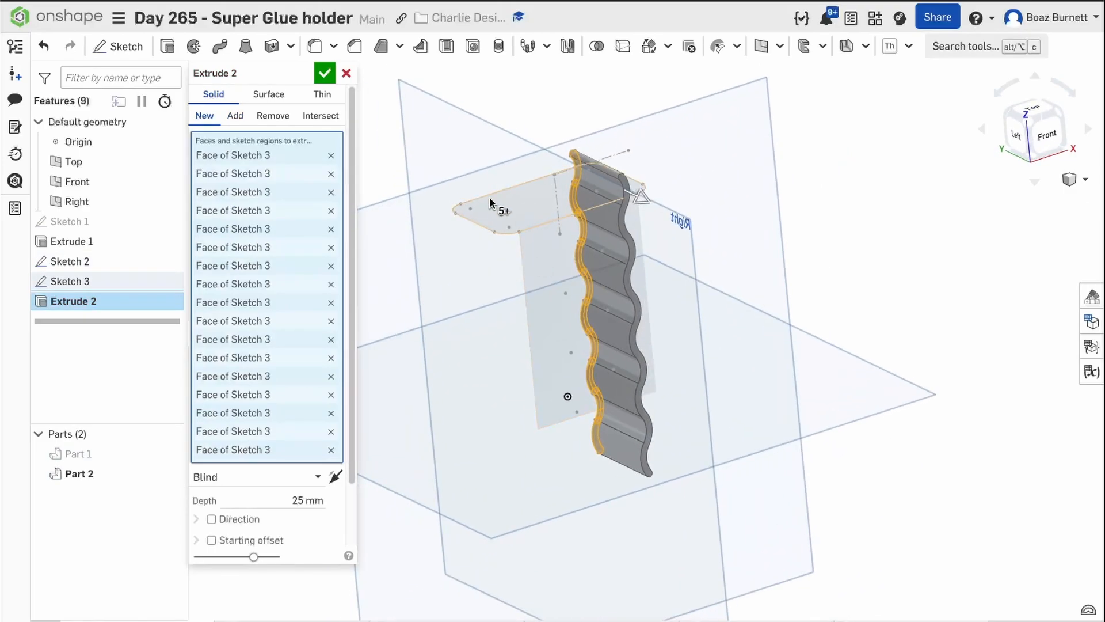
Add the squiggle extrusion symmetrically at 2 mm depth, merge it with all parts, and show the hidden block.
{"action": "left_click", "coordinate": [233, 116]}
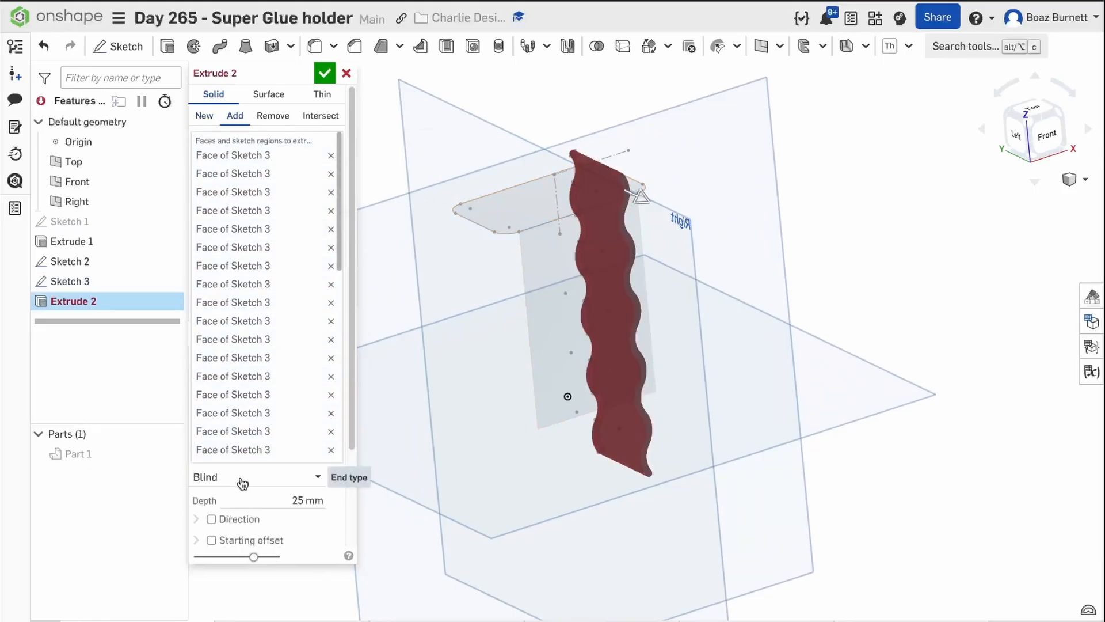
{"action": "scroll", "coordinate": [249, 480], "scroll_direction": "down", "scroll_amount": 1}
{"action": "scroll", "coordinate": [249, 481], "scroll_direction": "down", "scroll_amount": 1}
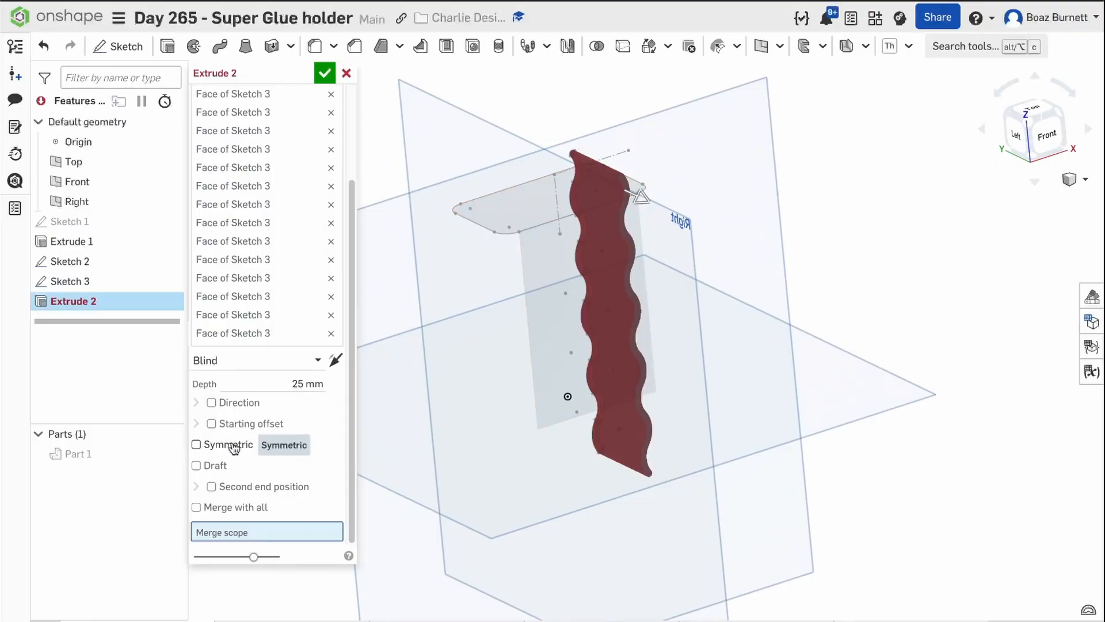
{"action": "left_click", "coordinate": [197, 444]}
{"action": "left_click", "coordinate": [279, 402]}
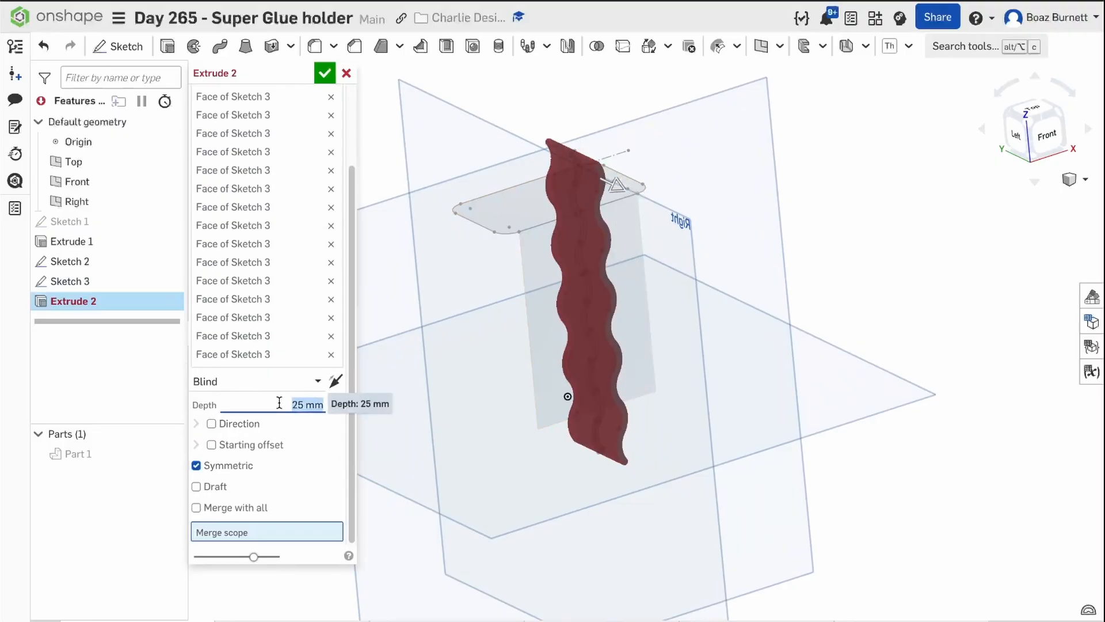
{"action": "key", "text": "Return"}
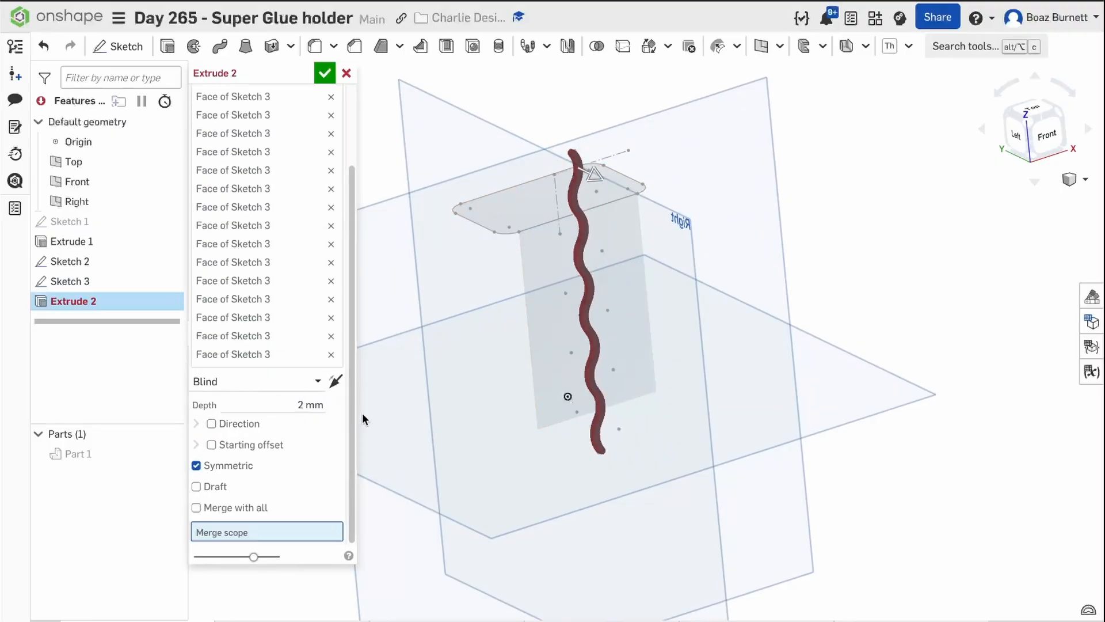
{"action": "left_click", "coordinate": [198, 508]}
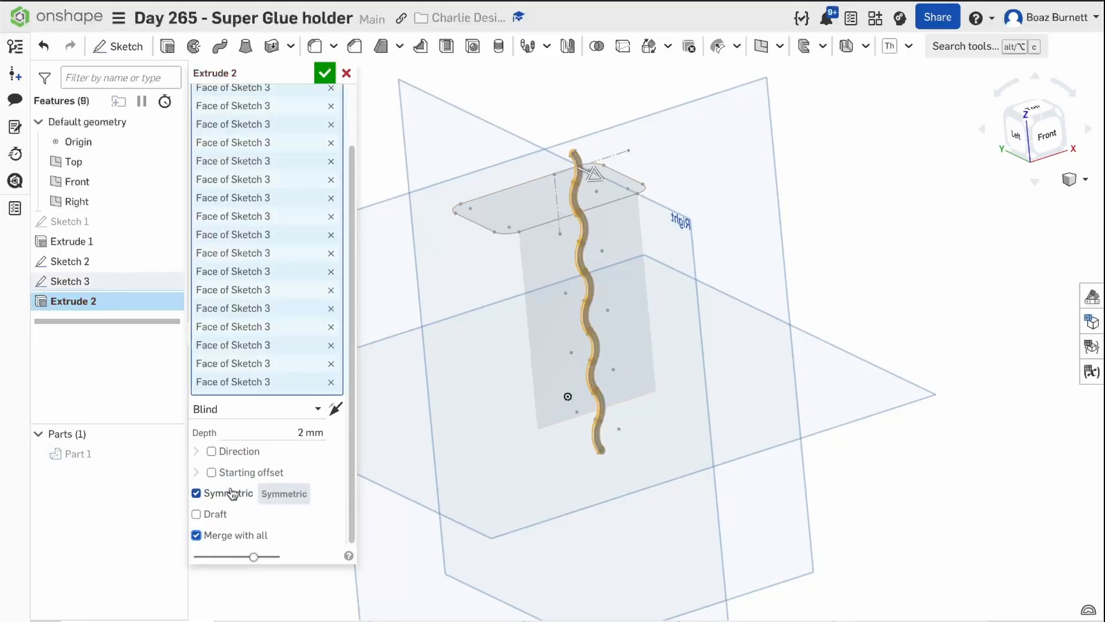
{"action": "left_click", "coordinate": [325, 74]}
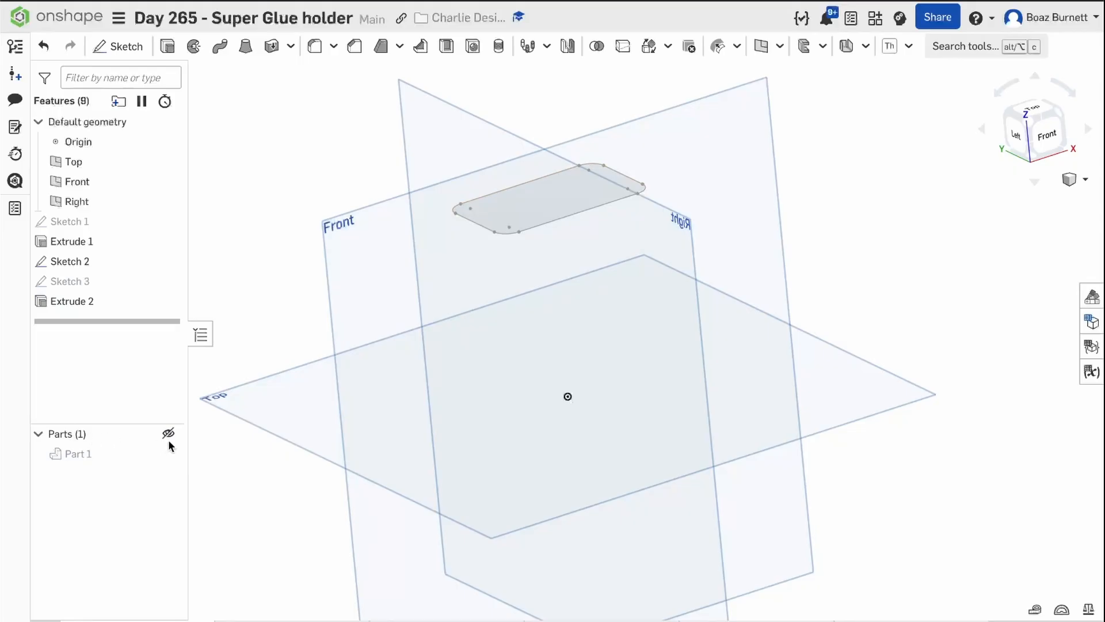
{"action": "left_click", "coordinate": [168, 451]}
Chamfer the edges of the squiggle's front face with an equal-distance offset of 0.9 mm and tangent propagation.
{"action": "right_click_drag", "start_coordinate": [233, 437], "coordinate": [305, 374]}
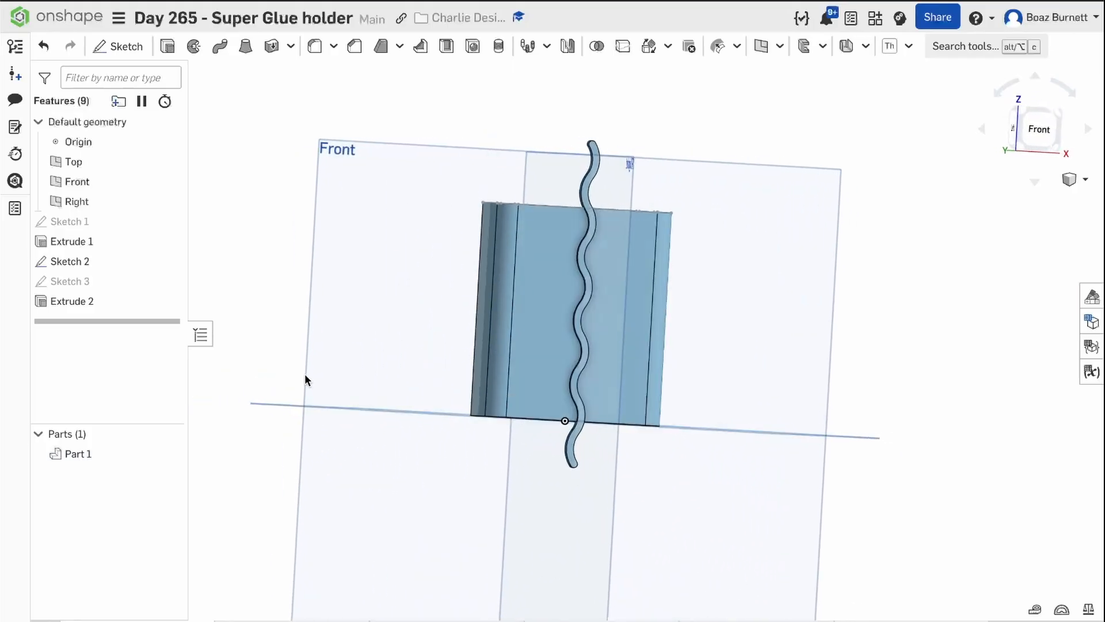
{"action": "scroll", "coordinate": [579, 268], "scroll_direction": "down", "scroll_amount": 2}
{"action": "scroll", "coordinate": [578, 267], "scroll_direction": "up", "scroll_amount": 10}
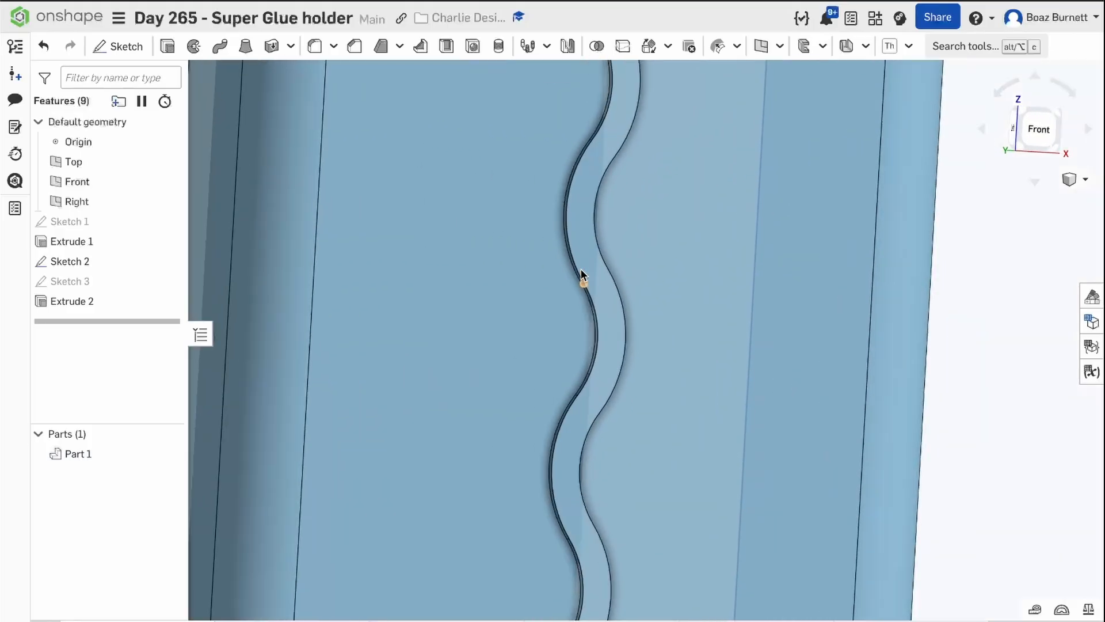
{"action": "left_click", "coordinate": [591, 258]}
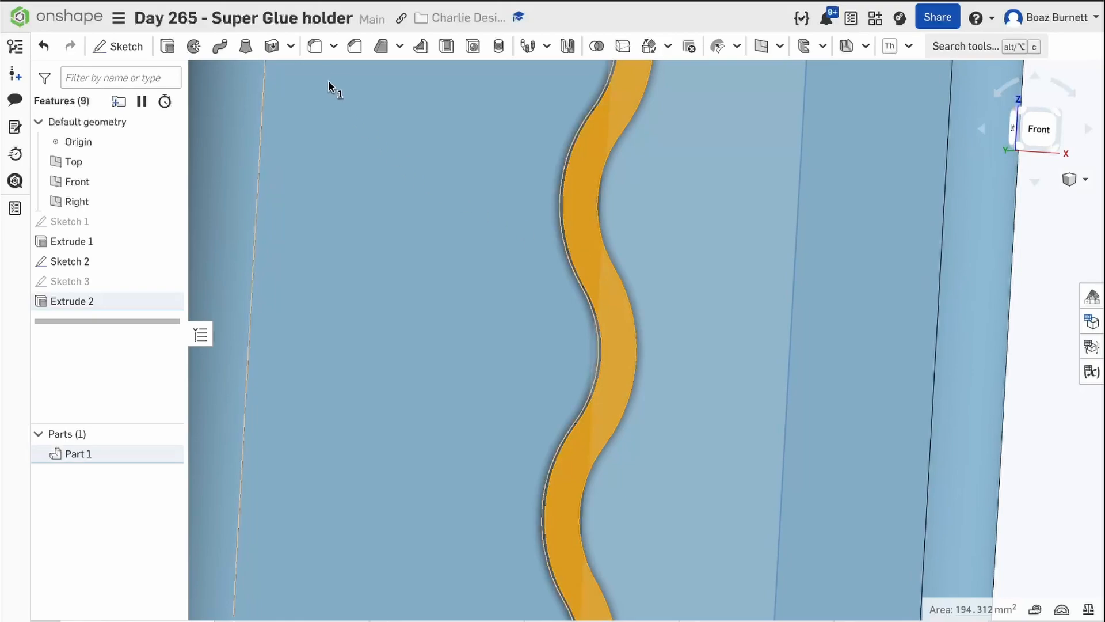
{"action": "left_click", "coordinate": [354, 51]}
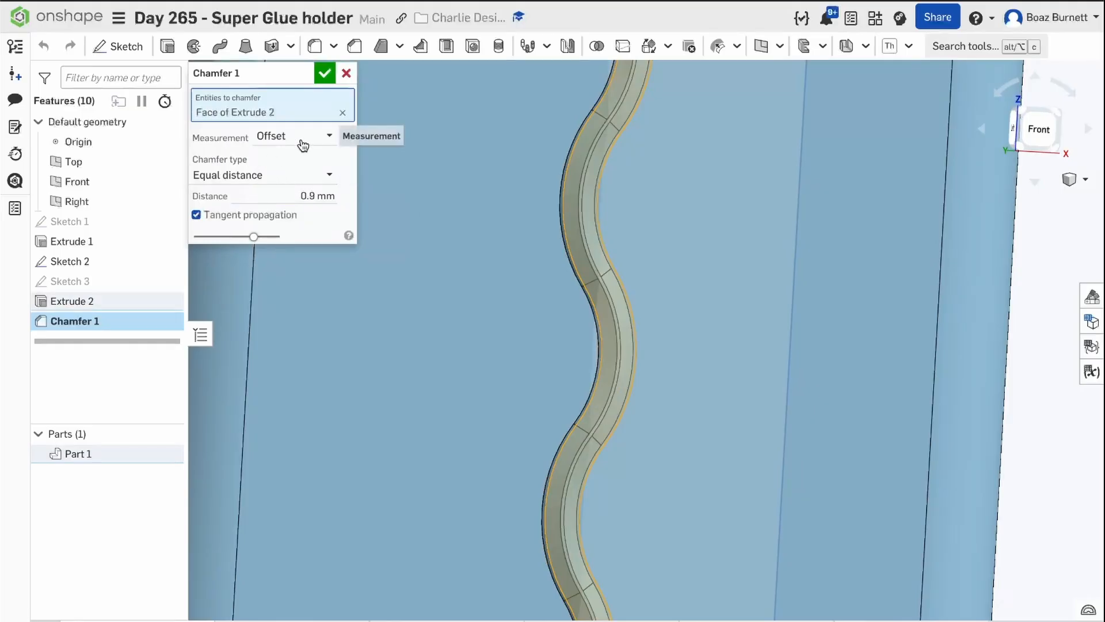
{"action": "scroll", "coordinate": [411, 220], "scroll_direction": "up", "scroll_amount": 1}
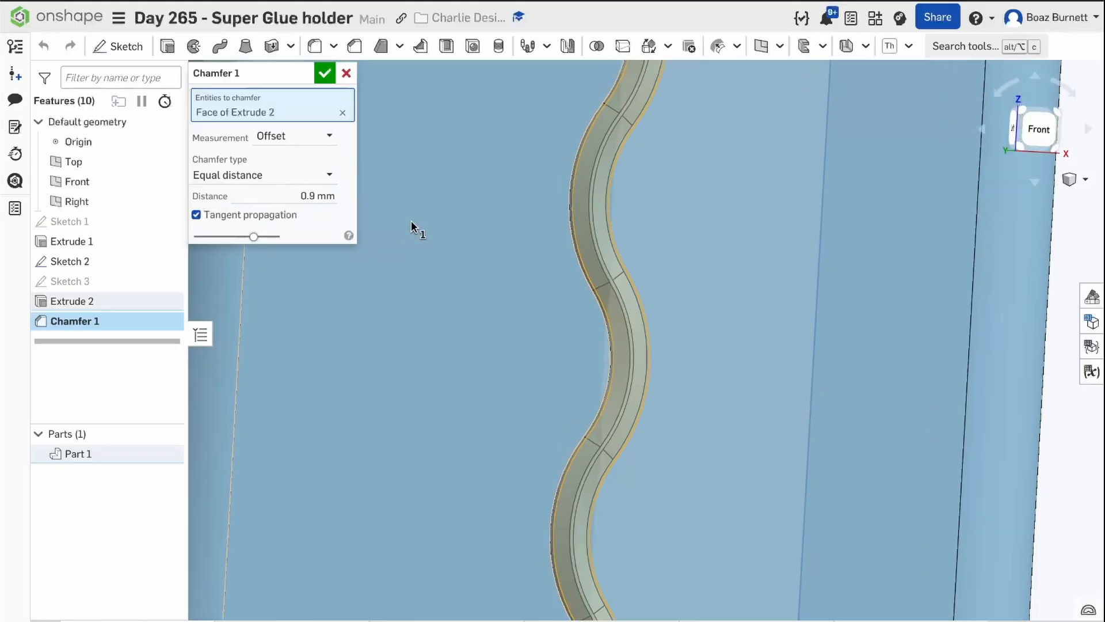
{"action": "scroll", "coordinate": [411, 220], "scroll_direction": "down", "scroll_amount": 8}
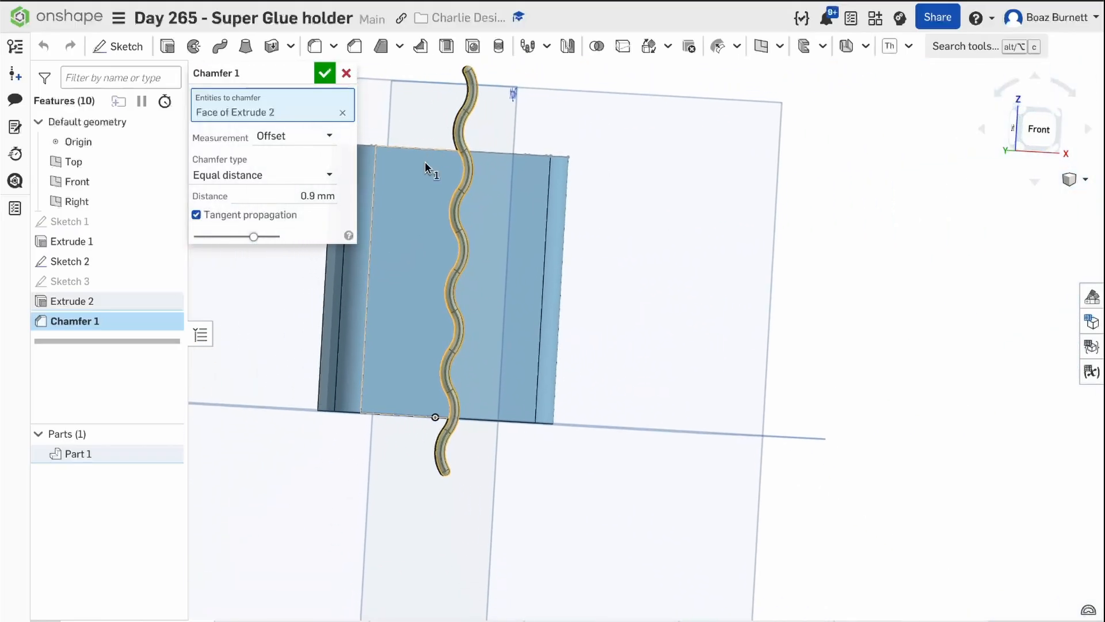
{"action": "mouse_move", "coordinate": [424, 106]}
{"action": "right_mouse_down"}
{"action": "mouse_move", "coordinate": [469, 111]}
{"action": "mouse_move", "coordinate": [350, 87]}
{"action": "mouse_move", "coordinate": [417, 99]}
{"action": "right_mouse_up"}
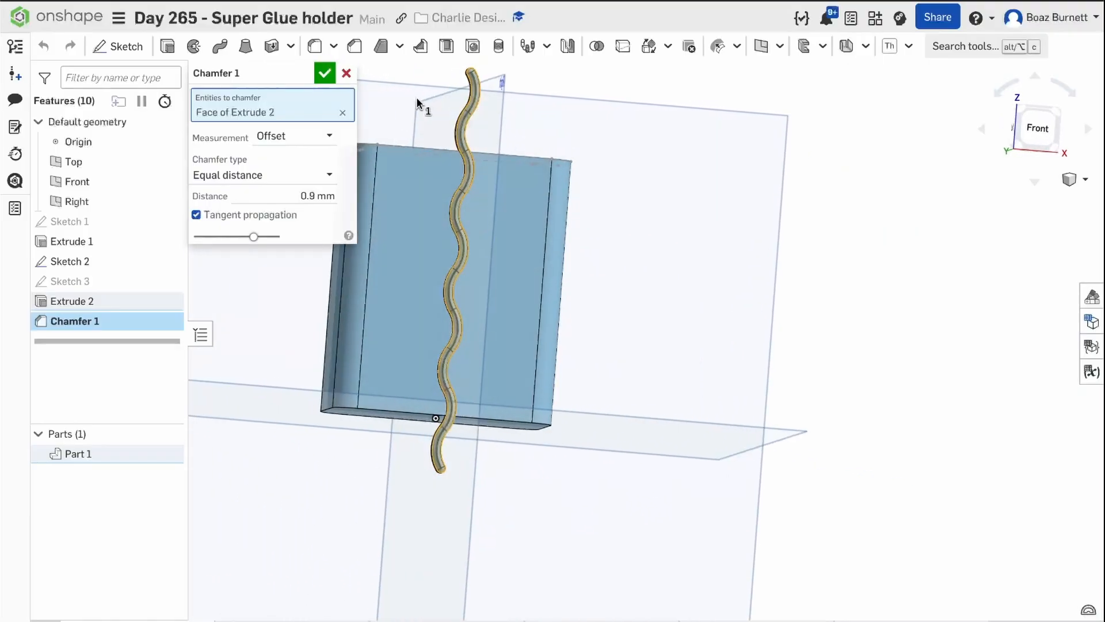
{"action": "left_click", "coordinate": [325, 73]}
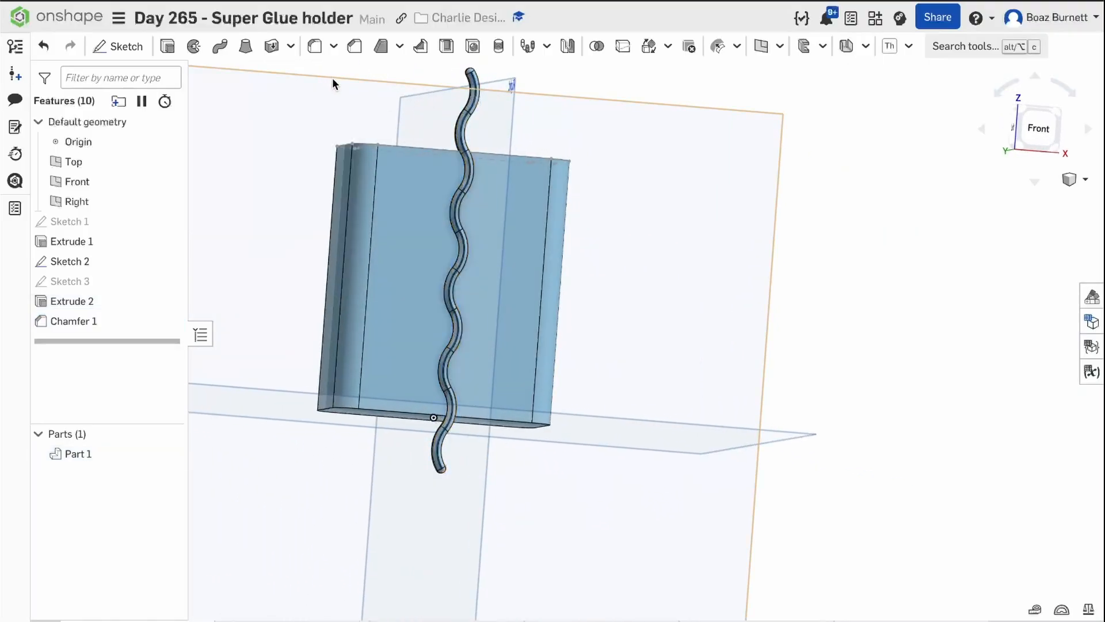
Start a sketch on the block's flat back face and project the outline of that face into it.
{"action": "right_click_drag", "start_coordinate": [332, 79], "coordinate": [409, 114]}
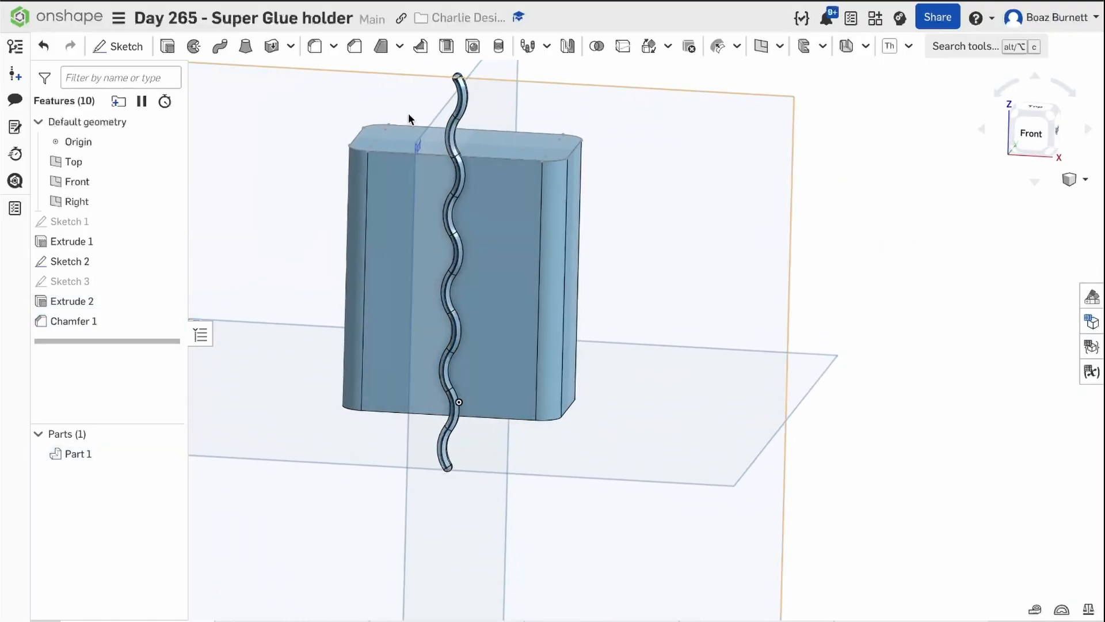
{"action": "right_click_drag", "start_coordinate": [735, 195], "coordinate": [644, 220]}
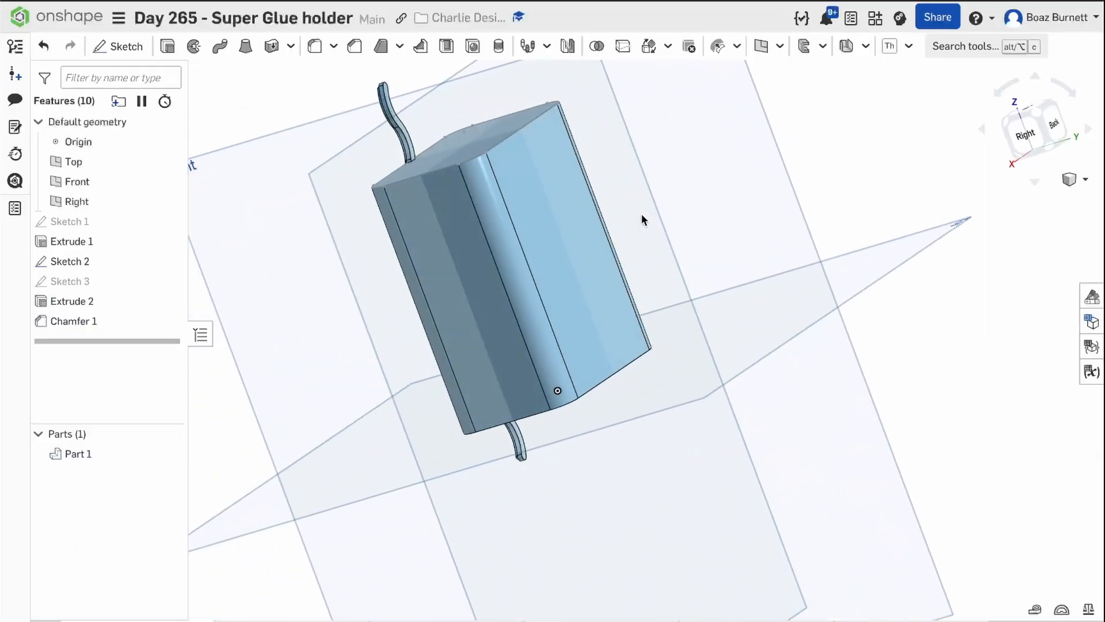
{"action": "left_click", "coordinate": [1089, 133]}
{"action": "left_click", "coordinate": [1089, 133]}
{"action": "left_click", "coordinate": [1090, 133]}
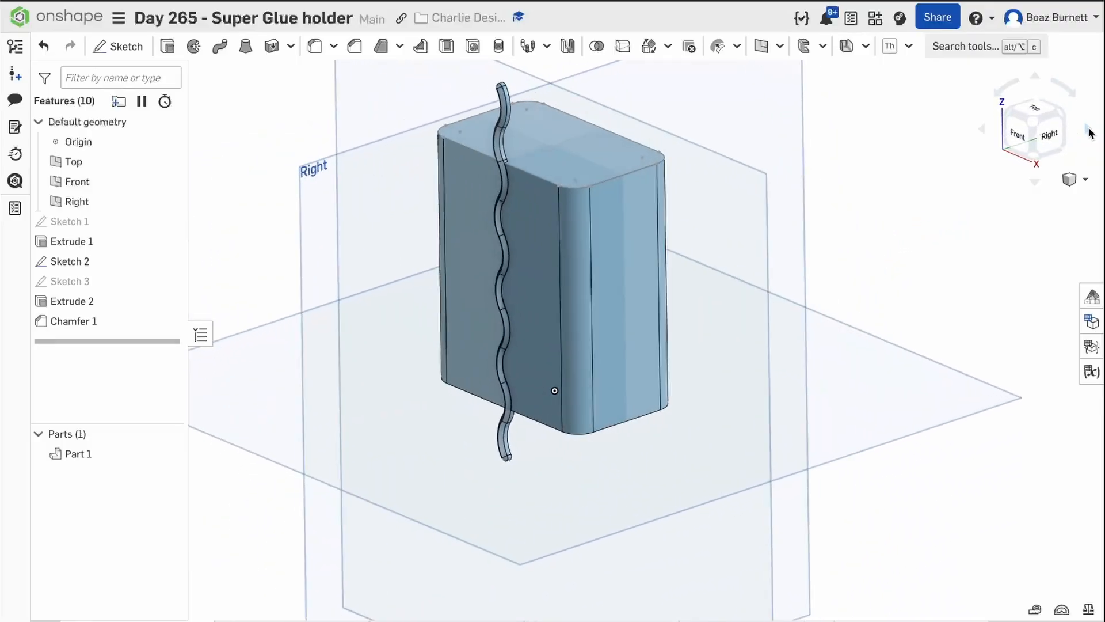
{"action": "left_click", "coordinate": [1089, 133]}
{"action": "left_click", "coordinate": [1090, 133]}
{"action": "left_click", "coordinate": [1090, 133]}
{"action": "left_click", "coordinate": [1090, 133]}
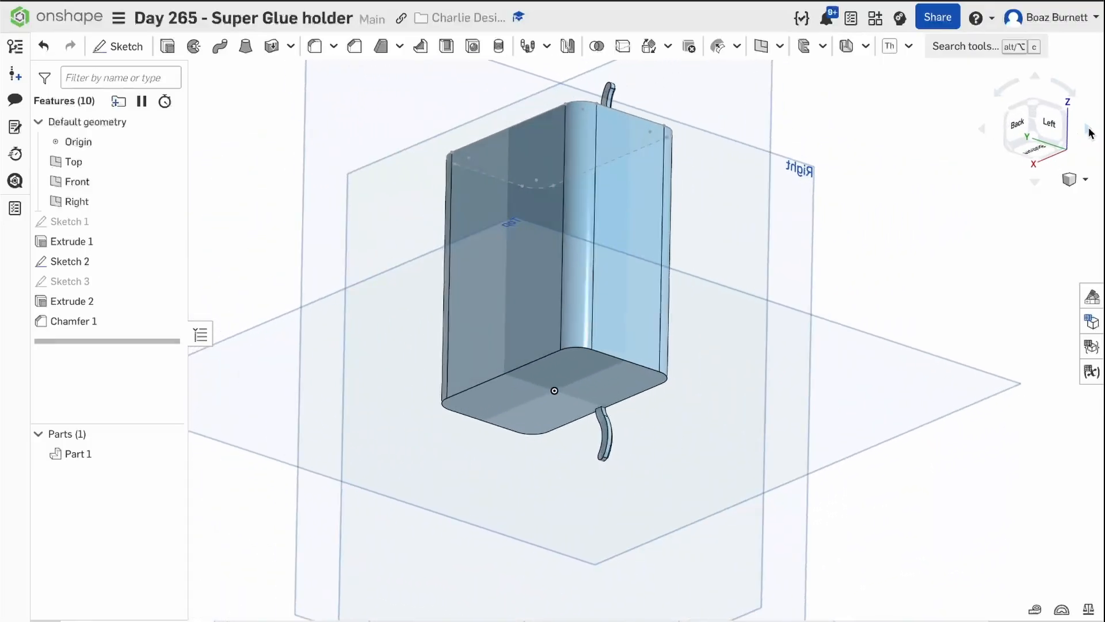
{"action": "left_click", "coordinate": [1089, 133]}
{"action": "left_click", "coordinate": [516, 179]}
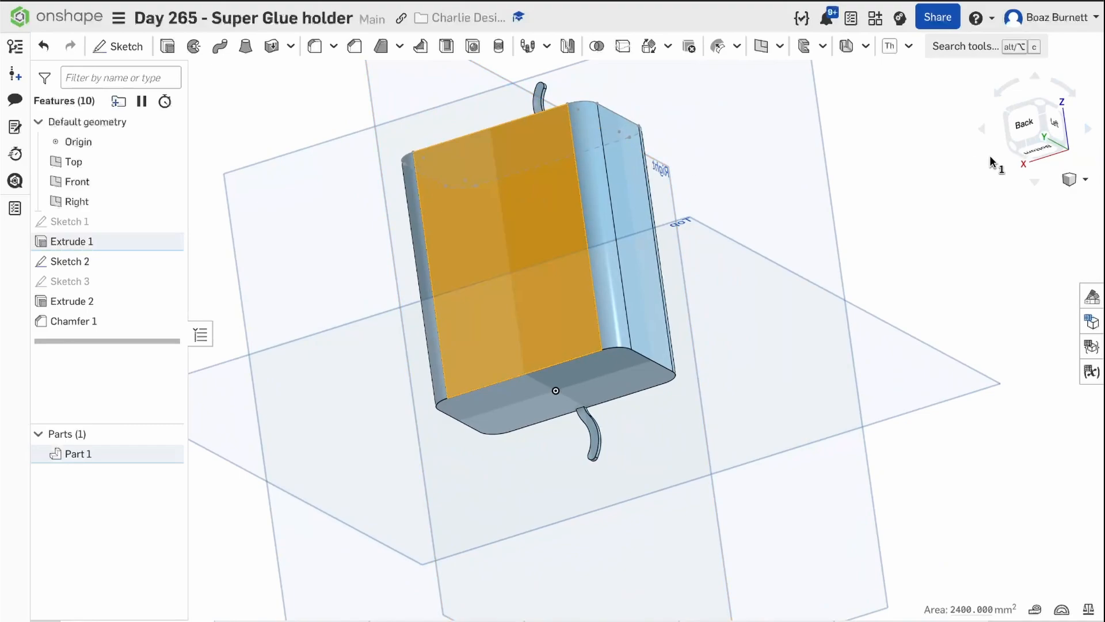
{"action": "left_click", "coordinate": [1021, 133]}
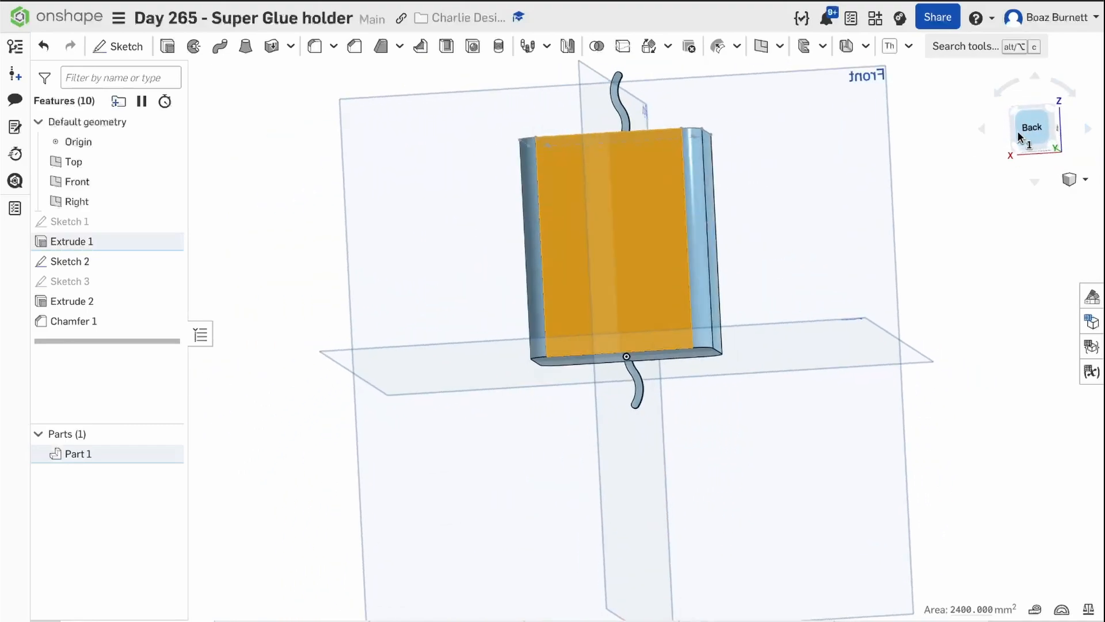
{"action": "left_click", "coordinate": [118, 46]}
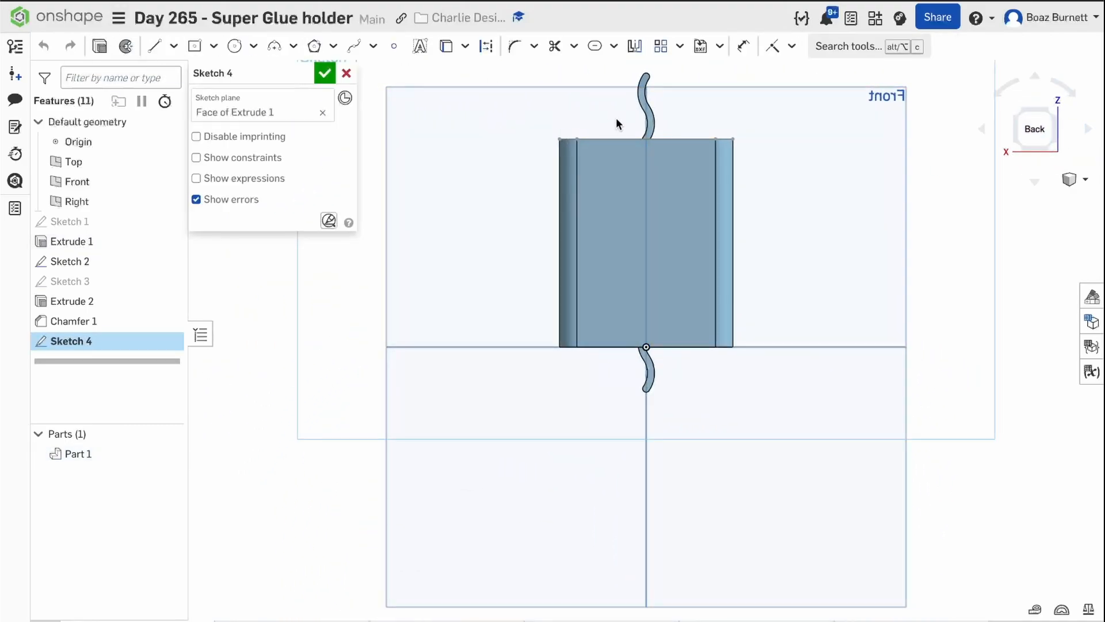
{"action": "left_click", "coordinate": [448, 53]}
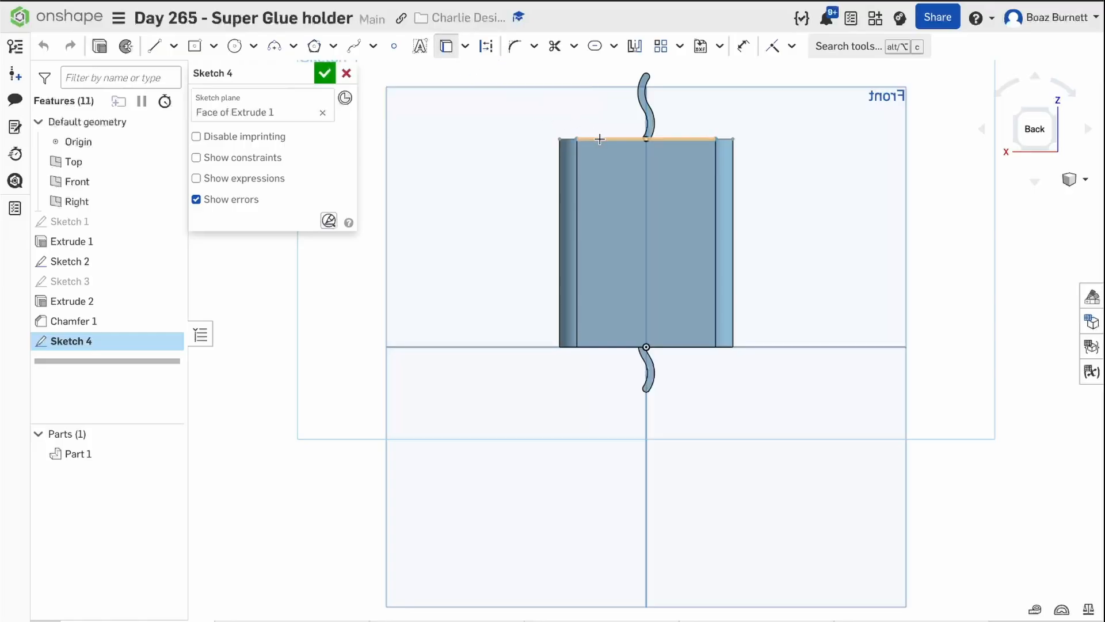
{"action": "left_click", "coordinate": [604, 335]}
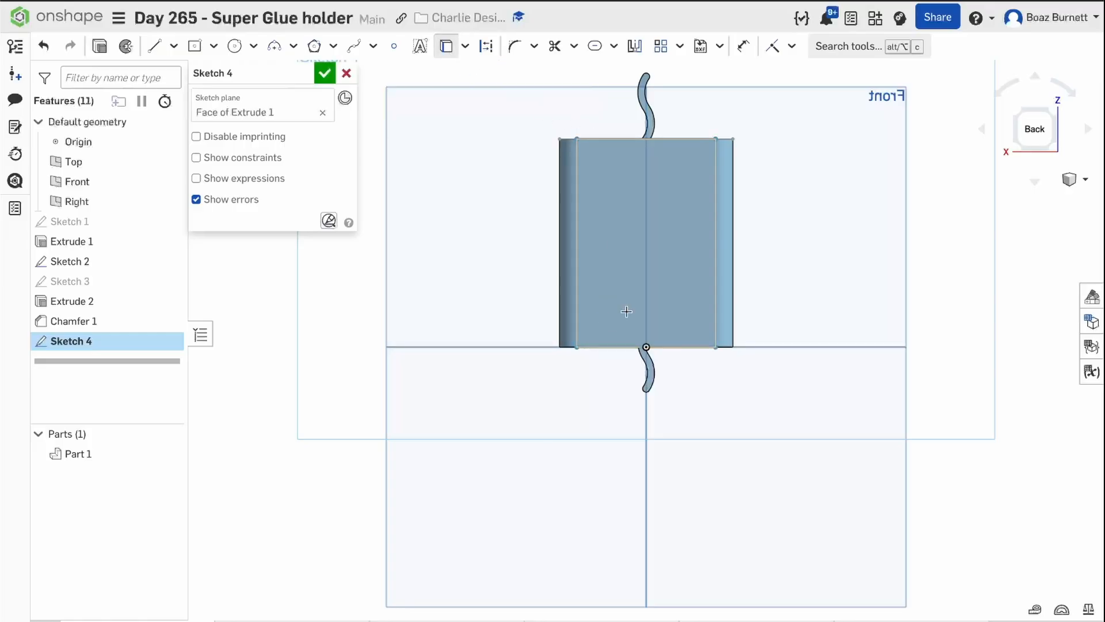
Draw horizontal lines outward from the projected face's negative-X corners, about 34 mm long at the top edge and 41 mm at the bottom edge.
{"action": "left_click", "coordinate": [152, 59]}
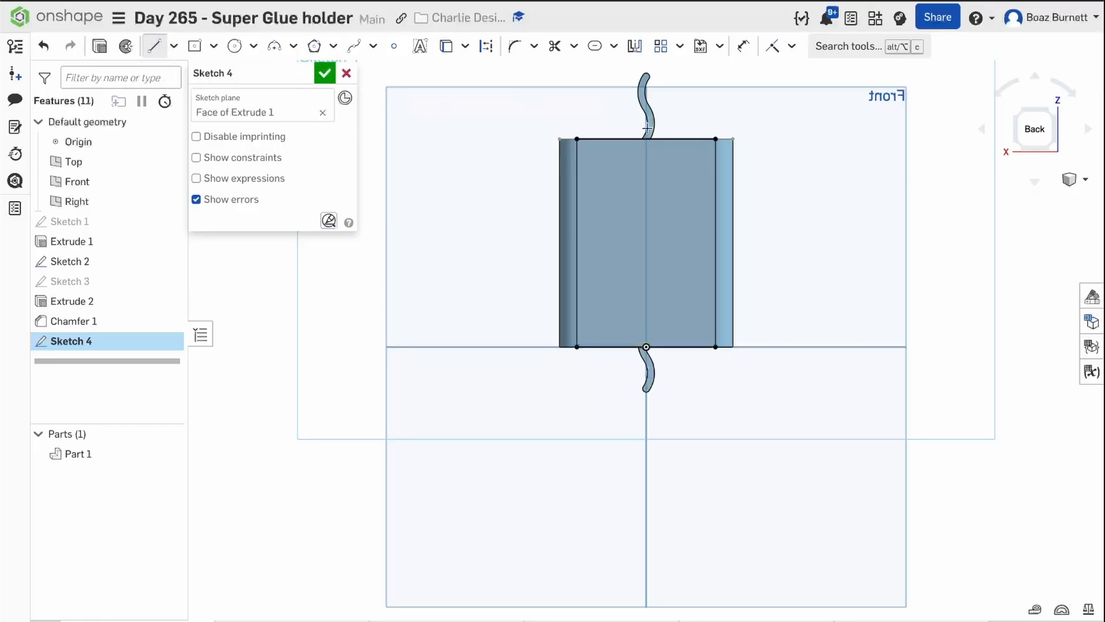
{"action": "left_click", "coordinate": [715, 138]}
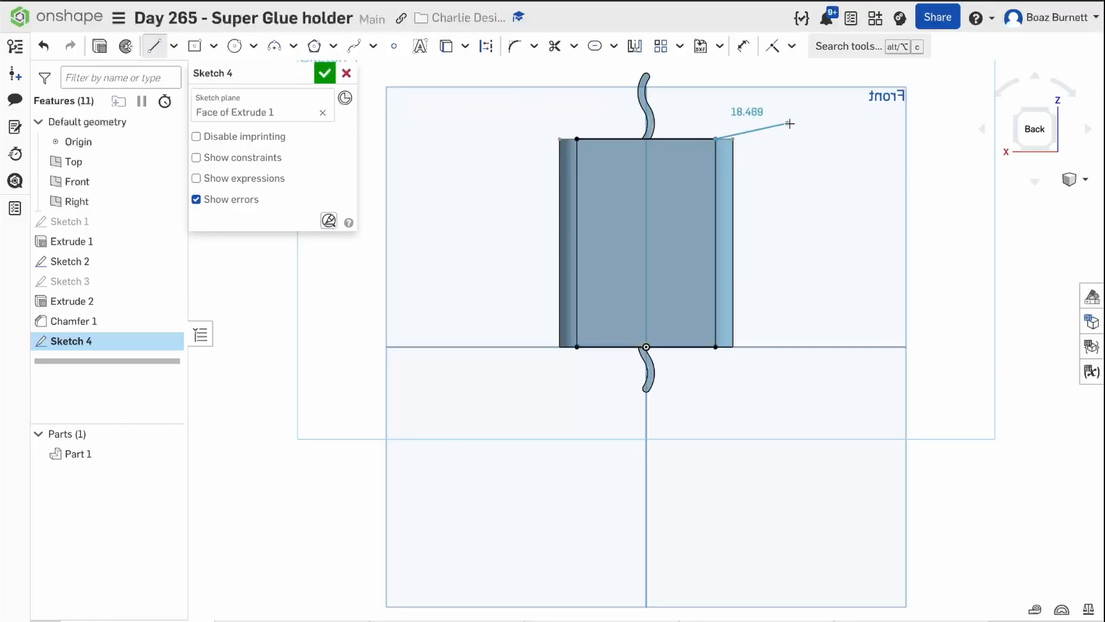
{"action": "left_click", "coordinate": [835, 139]}
{"action": "key", "text": "Escape"}
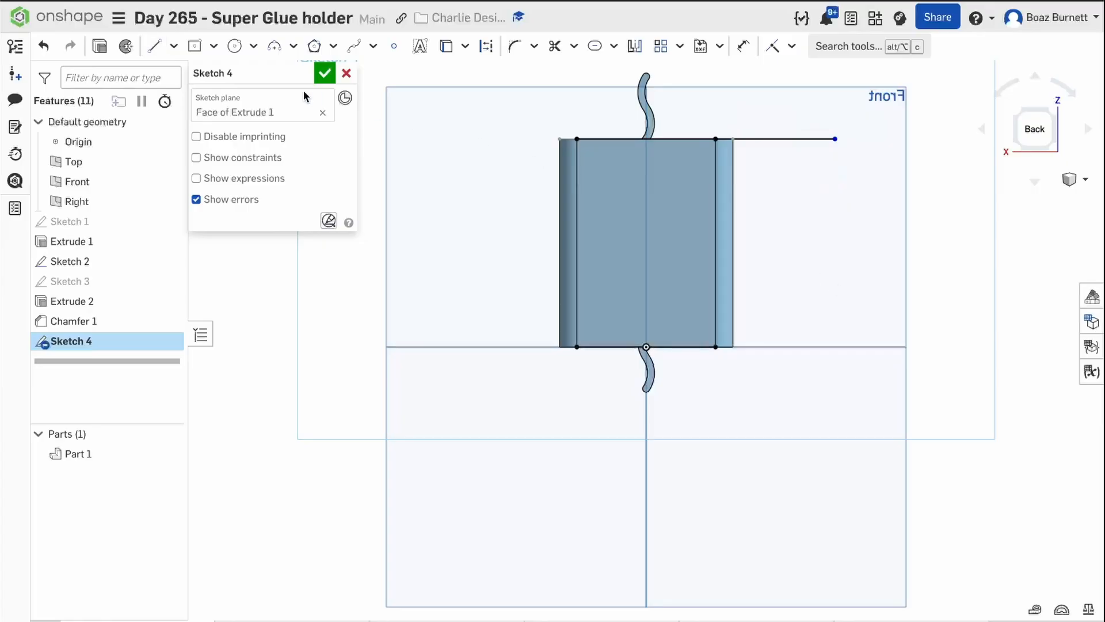
{"action": "left_click", "coordinate": [154, 47]}
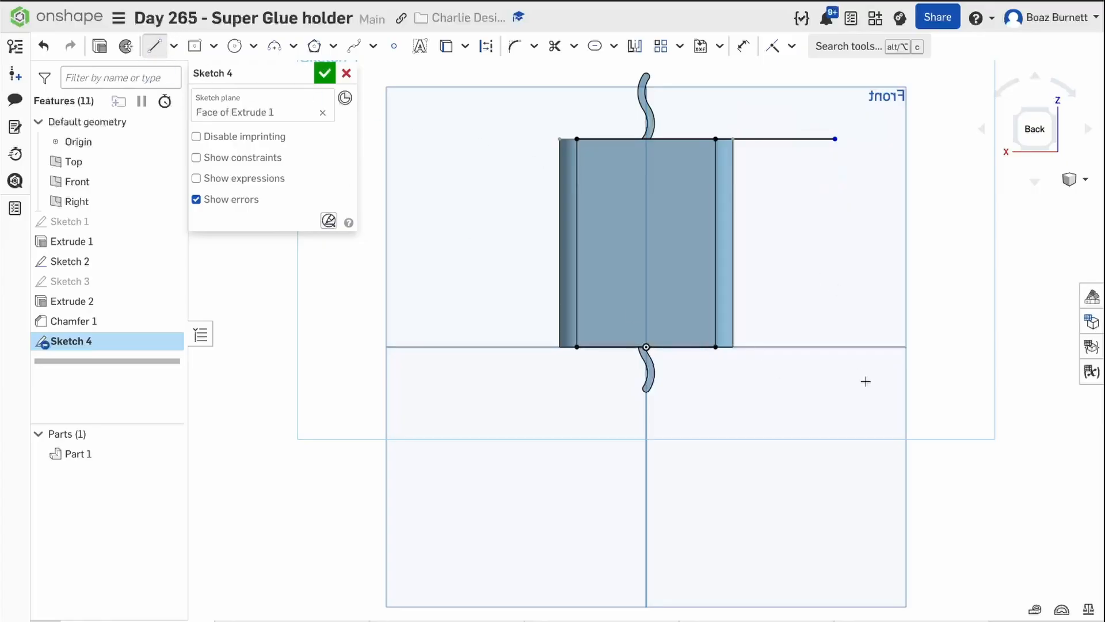
{"action": "left_click", "coordinate": [717, 348]}
{"action": "left_click", "coordinate": [858, 346]}
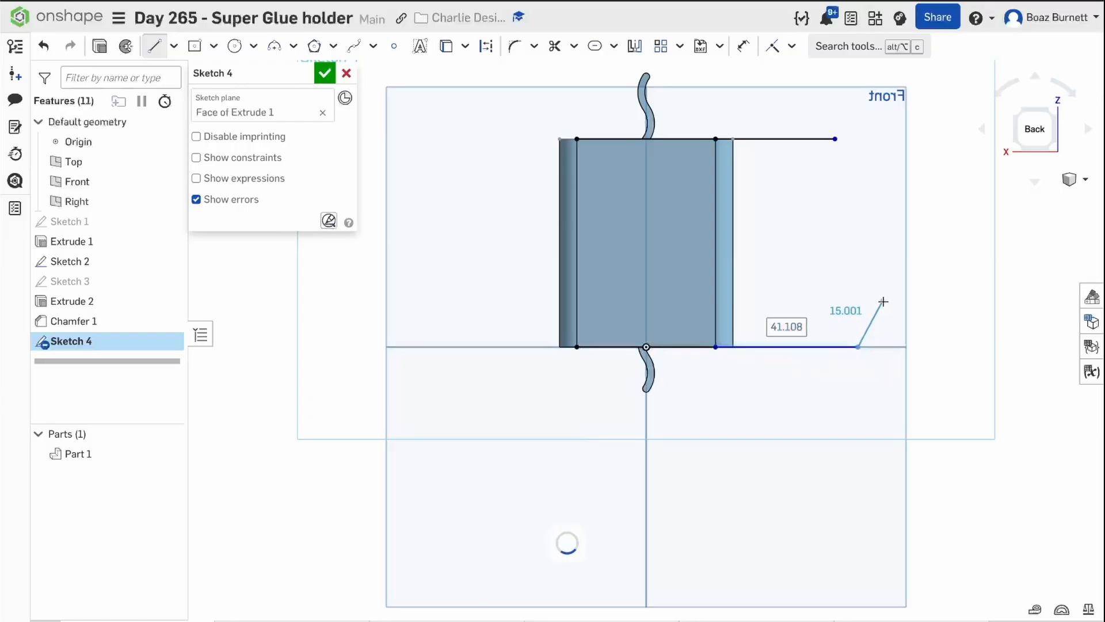
{"action": "key", "text": "Escape"}
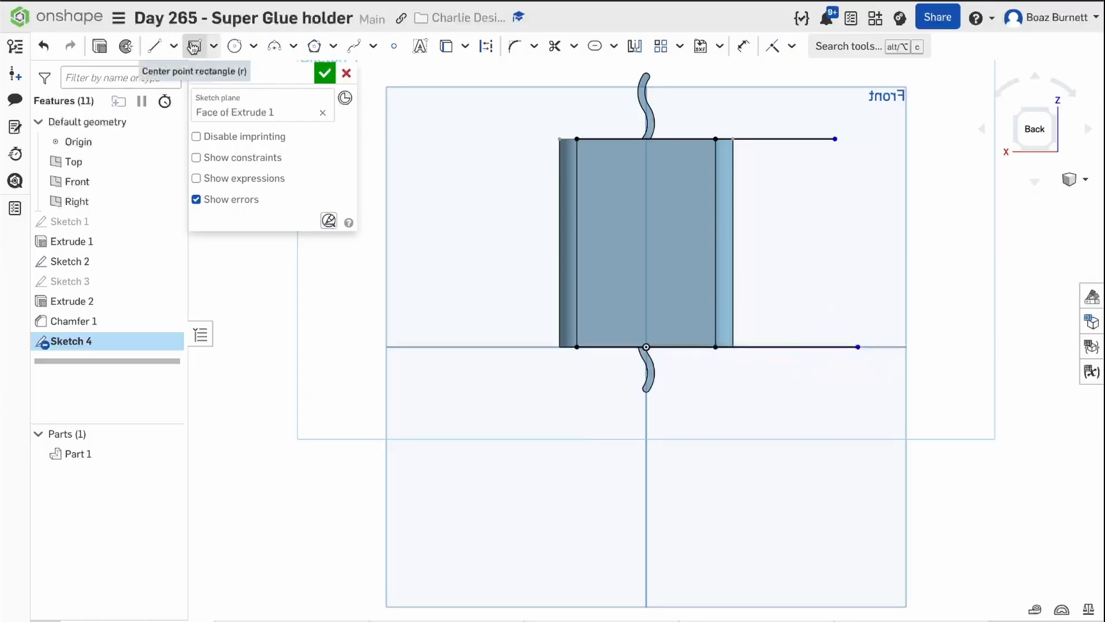
Draw corner rectangles from the outer line endpoints over the squiggle ends, about 122 by 32 mm below the block and 115 by 22 mm above.
{"action": "left_click", "coordinate": [213, 46]}
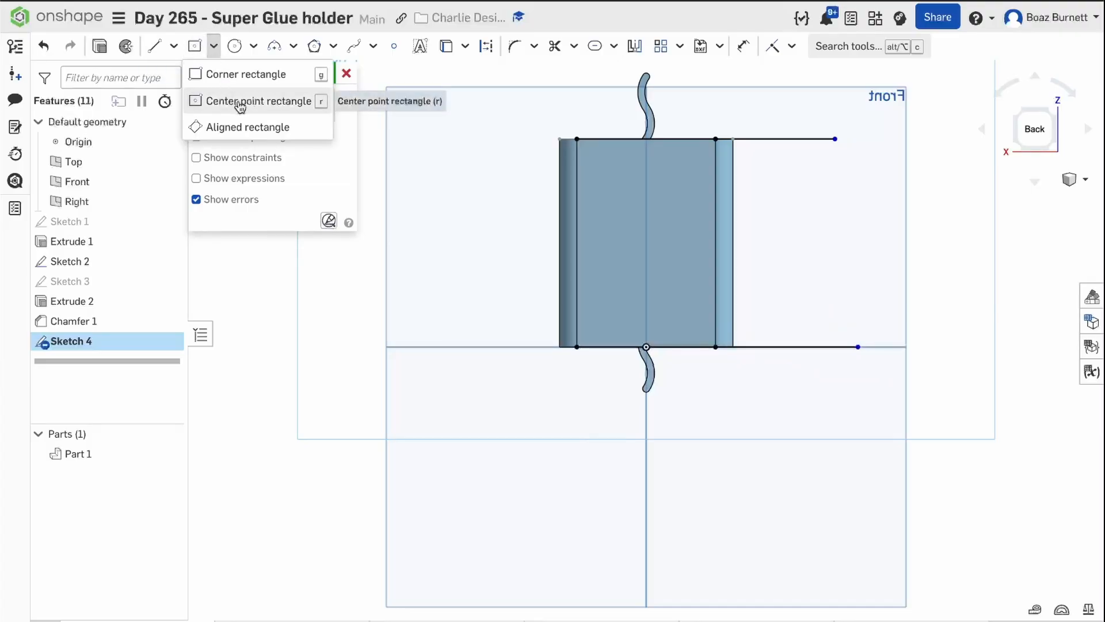
{"action": "left_click", "coordinate": [250, 75]}
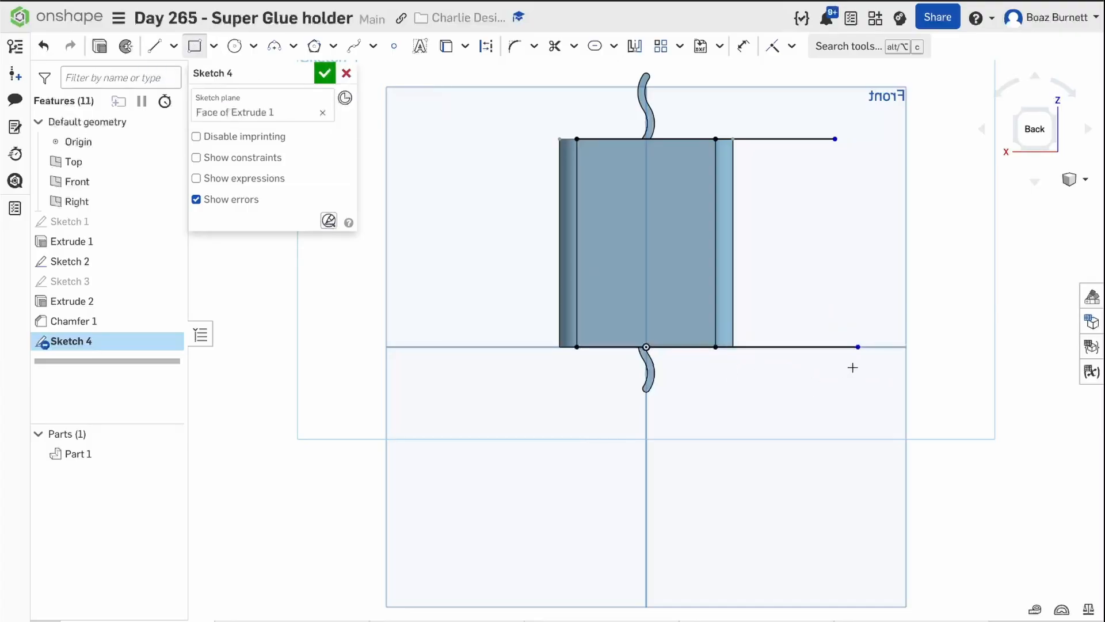
{"action": "left_click", "coordinate": [857, 347]}
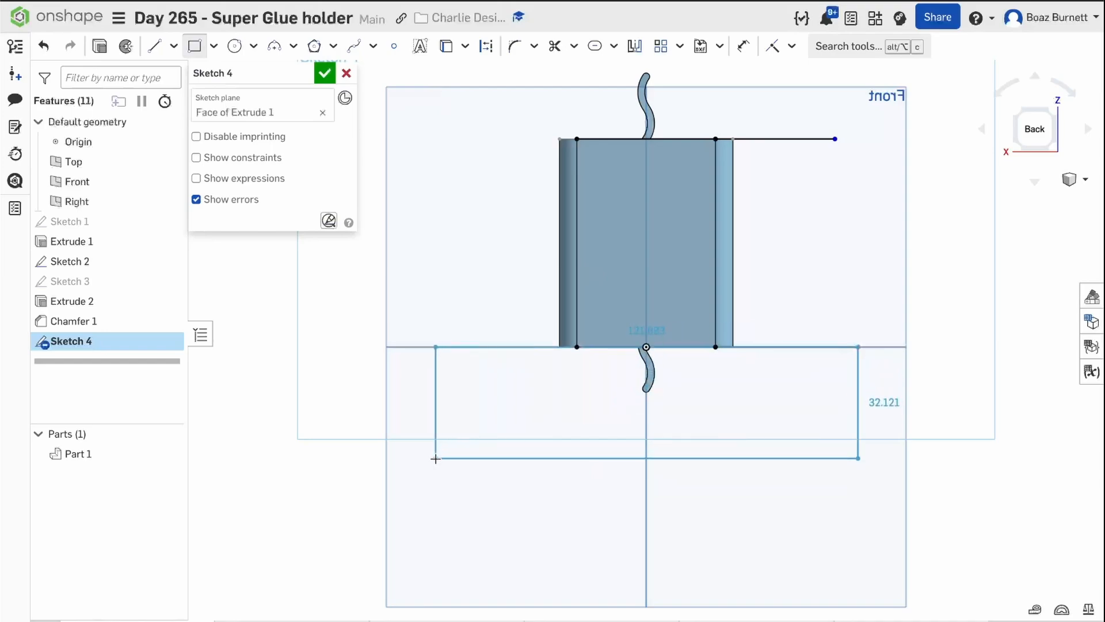
{"action": "left_click", "coordinate": [435, 459]}
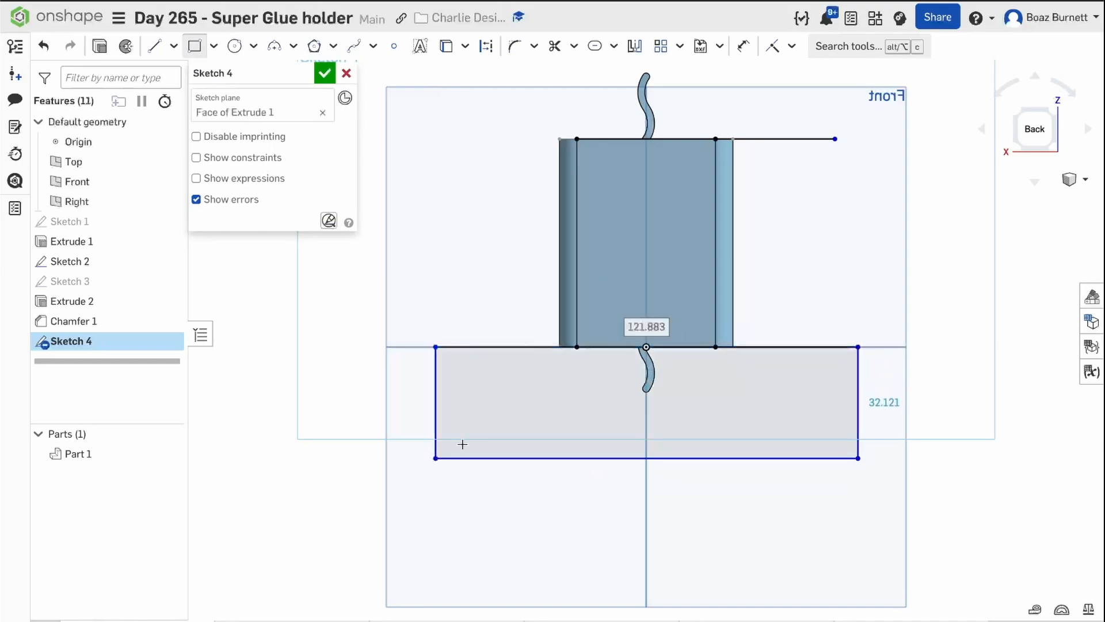
{"action": "left_click", "coordinate": [832, 139]}
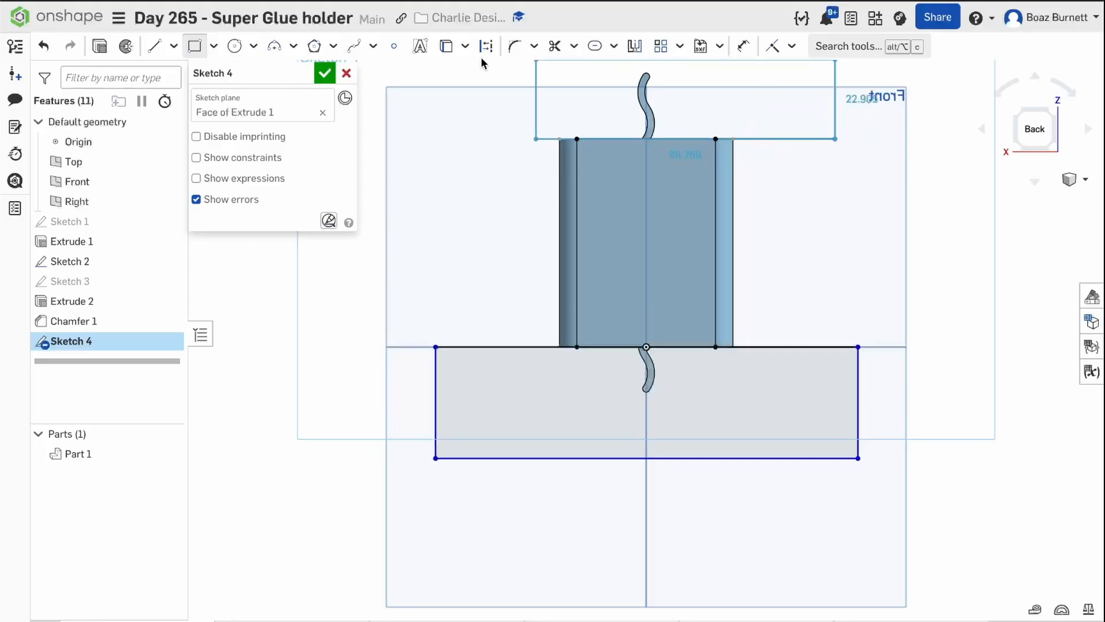
{"action": "left_click", "coordinate": [433, 65]}
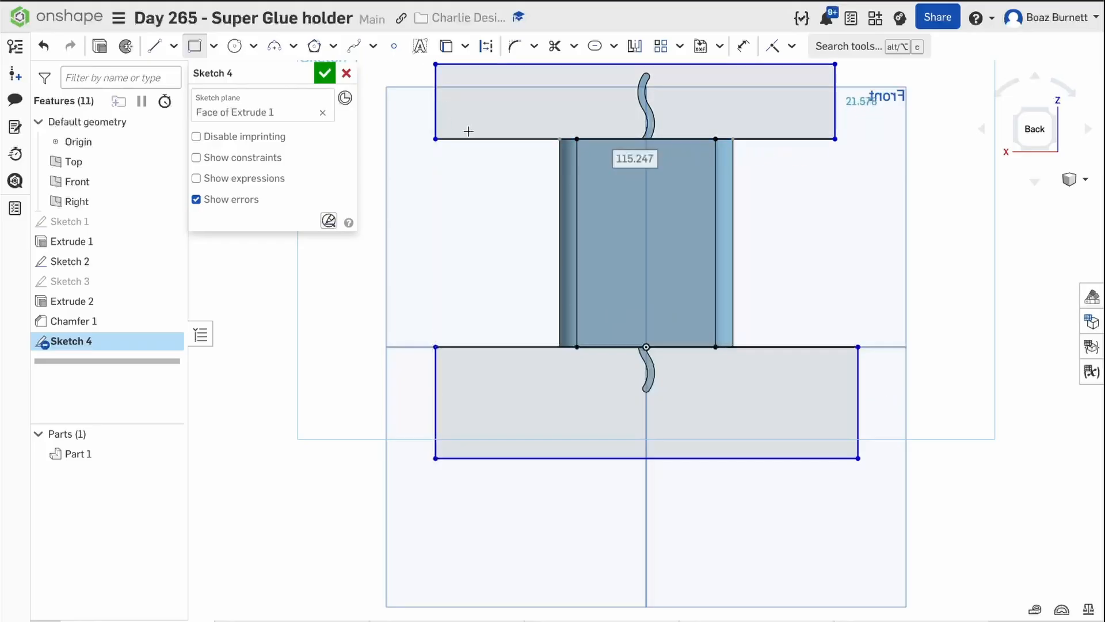
Cut away the squiggle ends by extruding both rectangles as a symmetric through-all removal.
{"action": "left_click", "coordinate": [100, 46]}
{"action": "scroll", "coordinate": [521, 190], "scroll_direction": "up", "scroll_amount": 2}
{"action": "scroll", "coordinate": [520, 188], "scroll_direction": "down", "scroll_amount": 4}
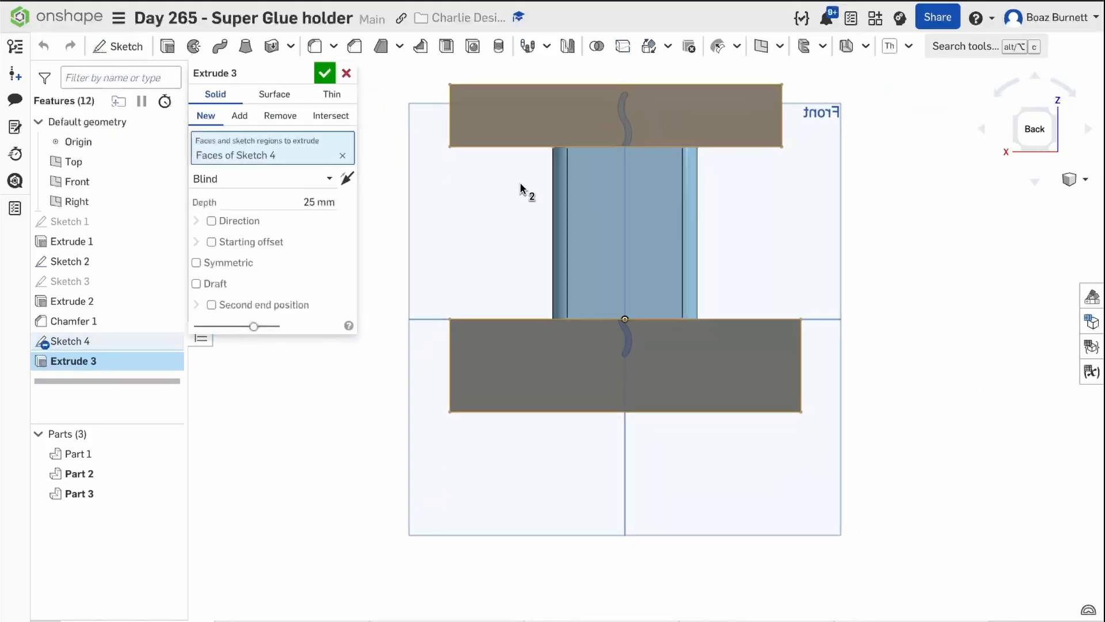
{"action": "scroll", "coordinate": [518, 191], "scroll_direction": "down", "scroll_amount": 1}
{"action": "middle_click_drag", "start_coordinate": [513, 192], "coordinate": [467, 201]}
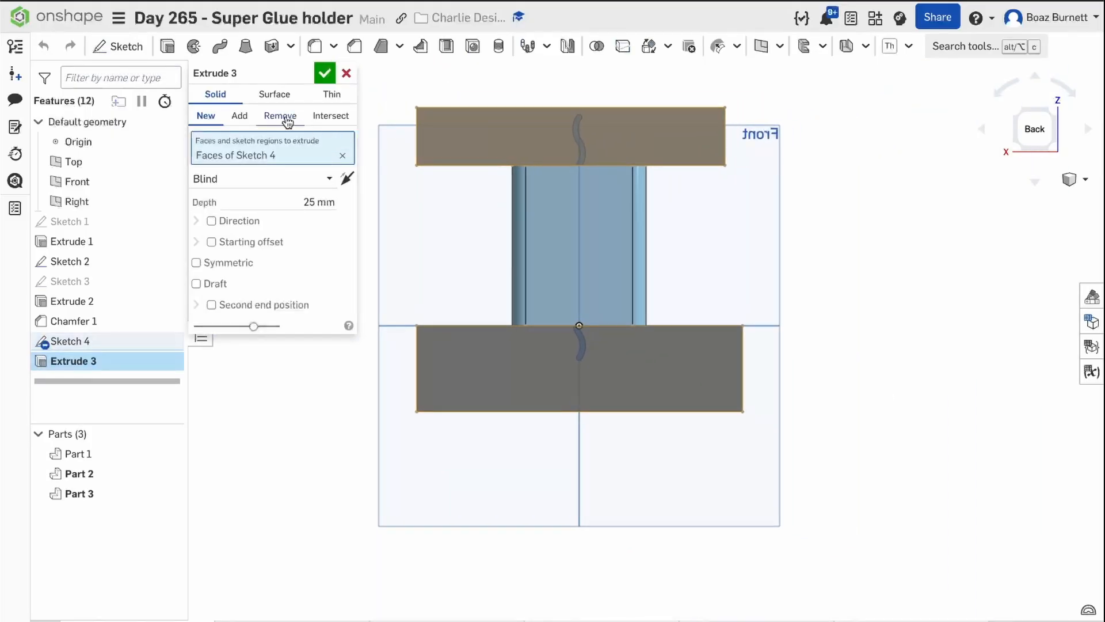
{"action": "left_click", "coordinate": [253, 261]}
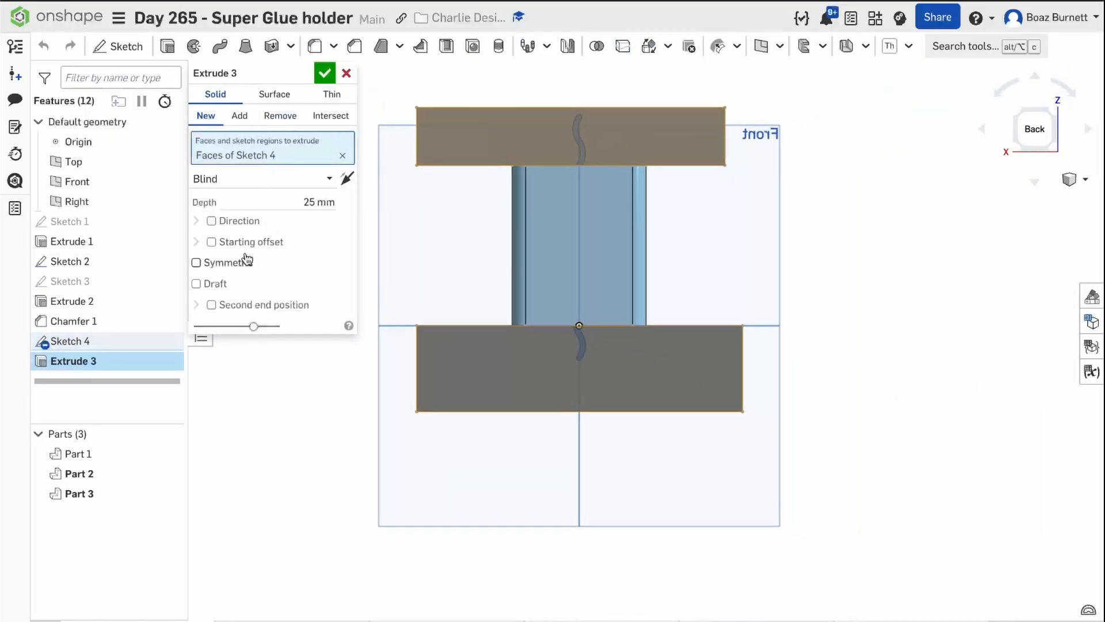
{"action": "left_click", "coordinate": [258, 181]}
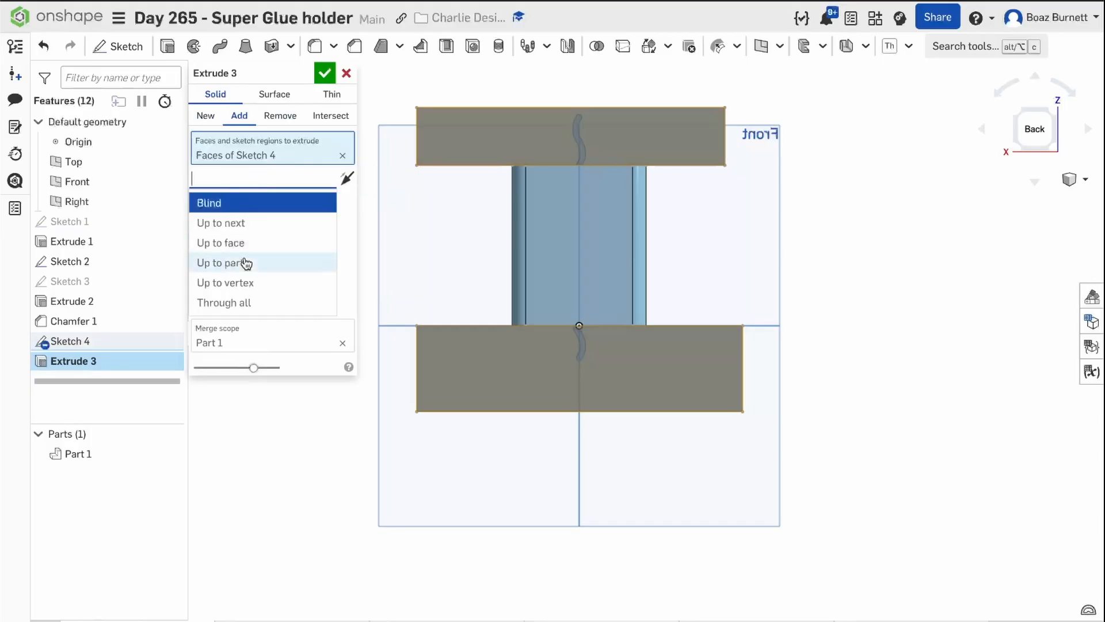
{"action": "left_click", "coordinate": [248, 301]}
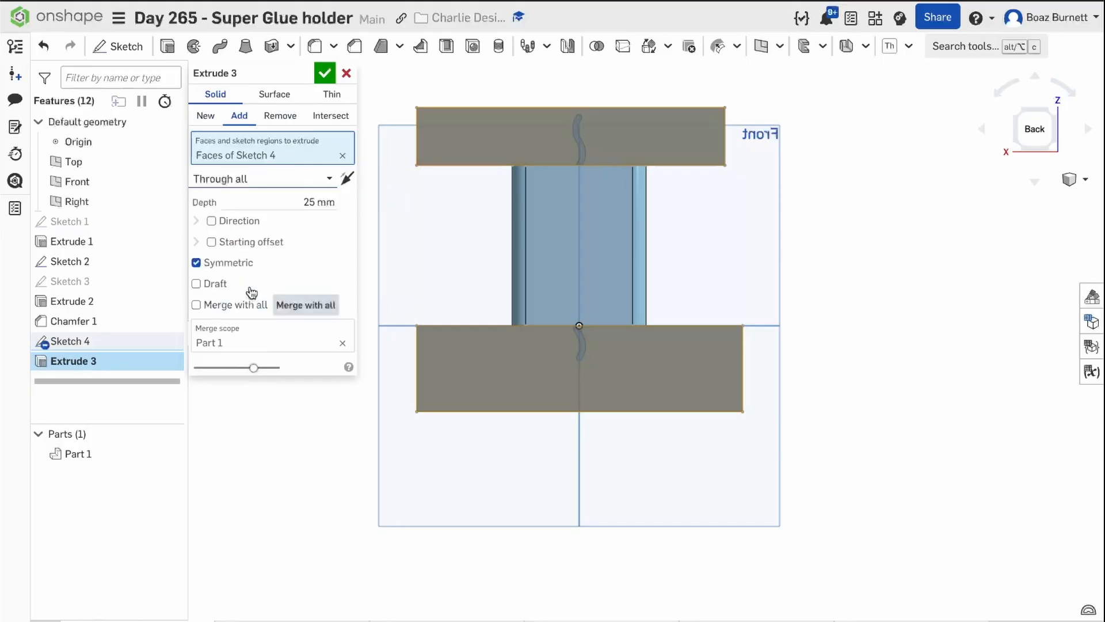
{"action": "left_click", "coordinate": [281, 117]}
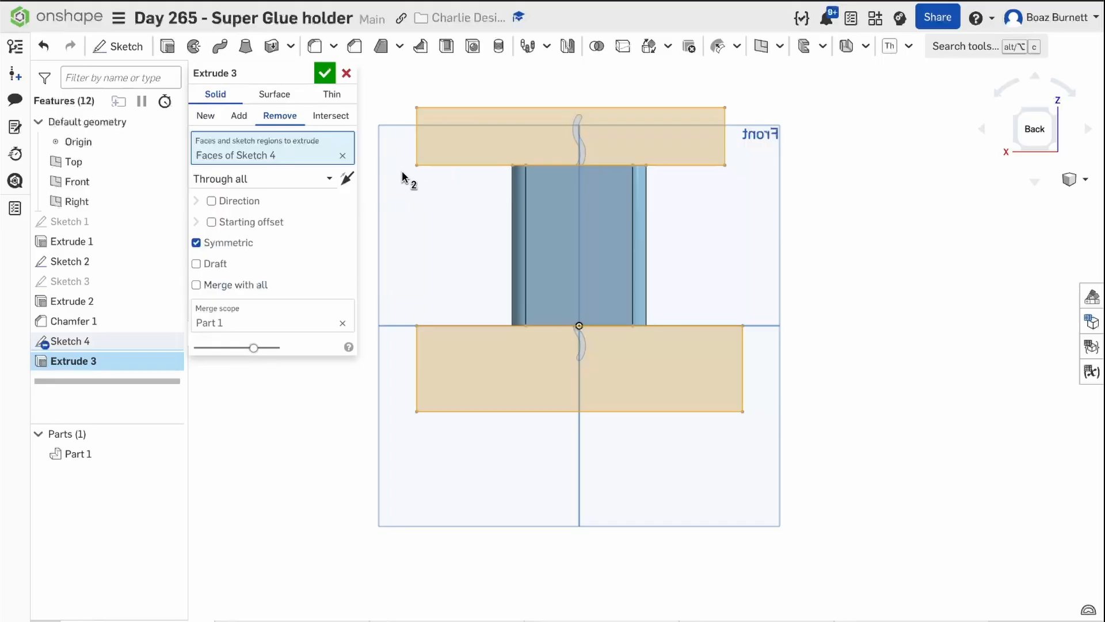
{"action": "left_click", "coordinate": [325, 73]}
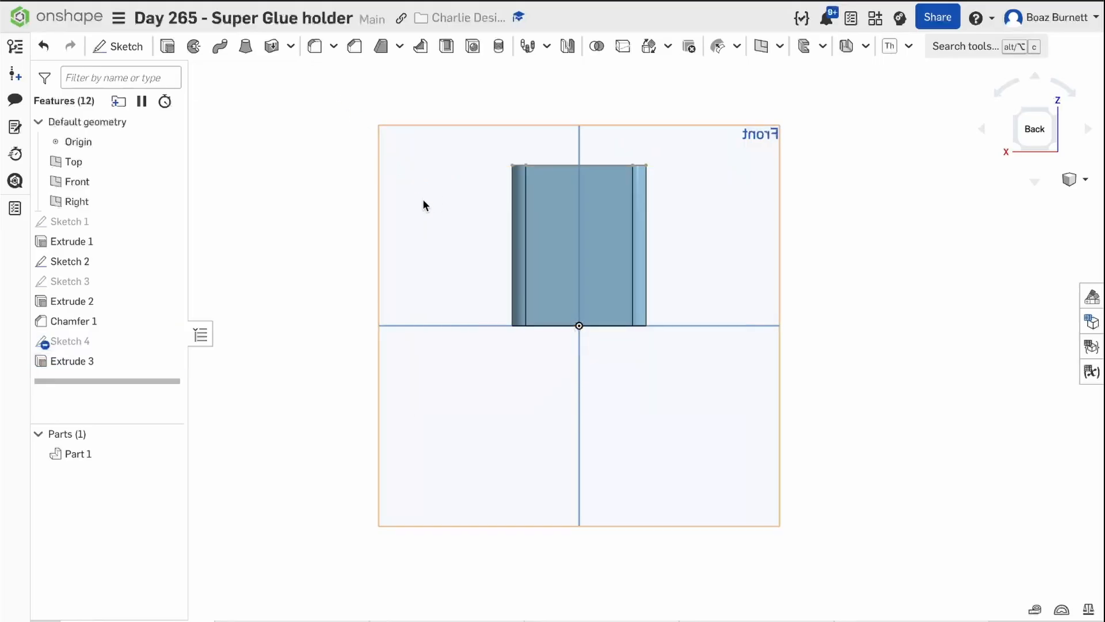
Start a curve pattern of features and select the squiggle extrusion, its chamfer and the end-trimming cut as the features to pattern.
{"action": "right_click_drag", "start_coordinate": [424, 205], "coordinate": [463, 168]}
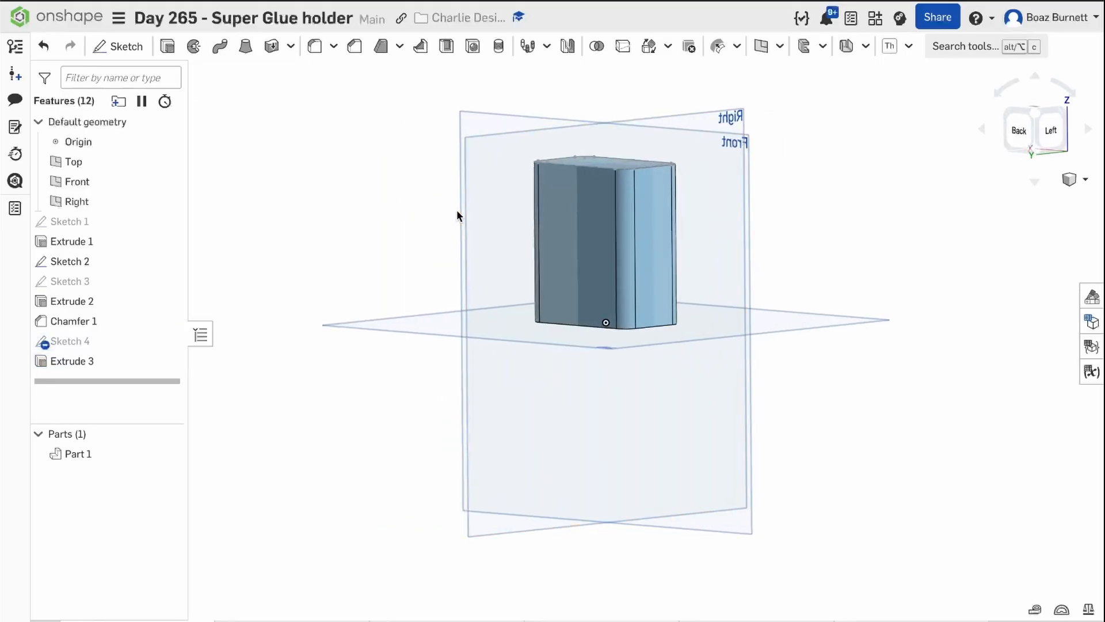
{"action": "mouse_move", "coordinate": [457, 209]}
{"action": "right_mouse_down"}
{"action": "mouse_move", "coordinate": [449, 190]}
{"action": "mouse_move", "coordinate": [340, 185]}
{"action": "mouse_move", "coordinate": [328, 173]}
{"action": "right_mouse_up"}
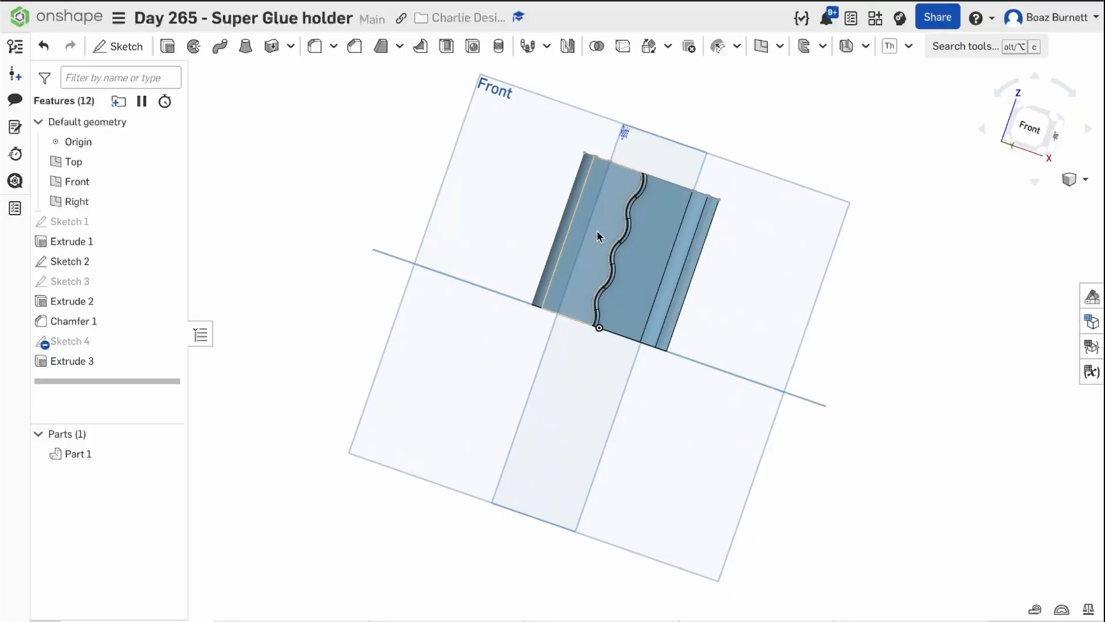
{"action": "right_click_drag", "start_coordinate": [597, 231], "coordinate": [752, 265]}
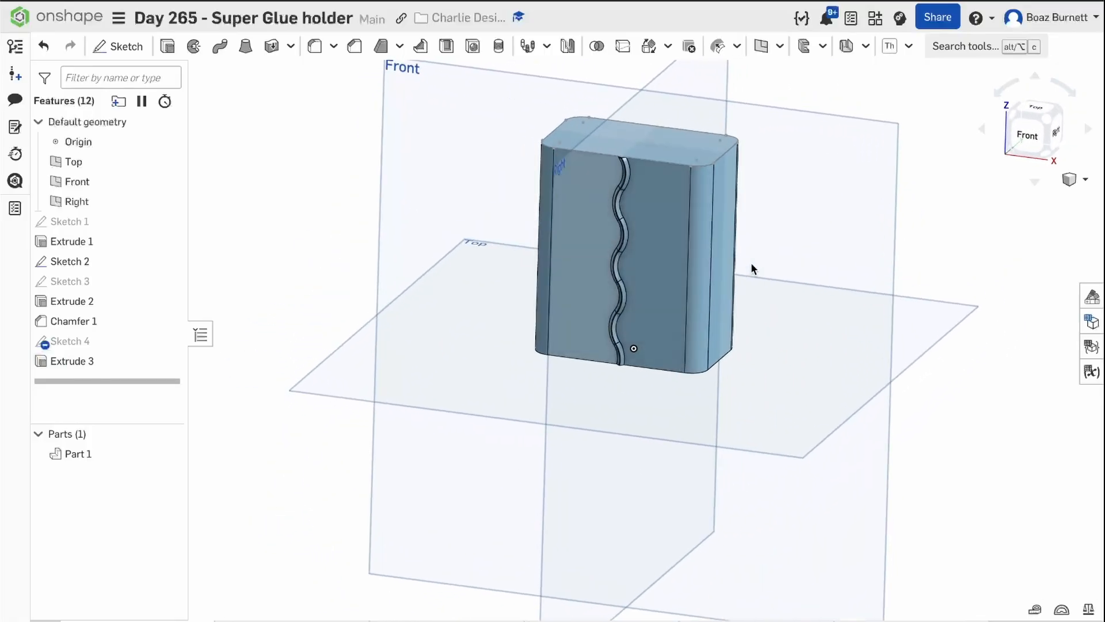
{"action": "left_click", "coordinate": [546, 48]}
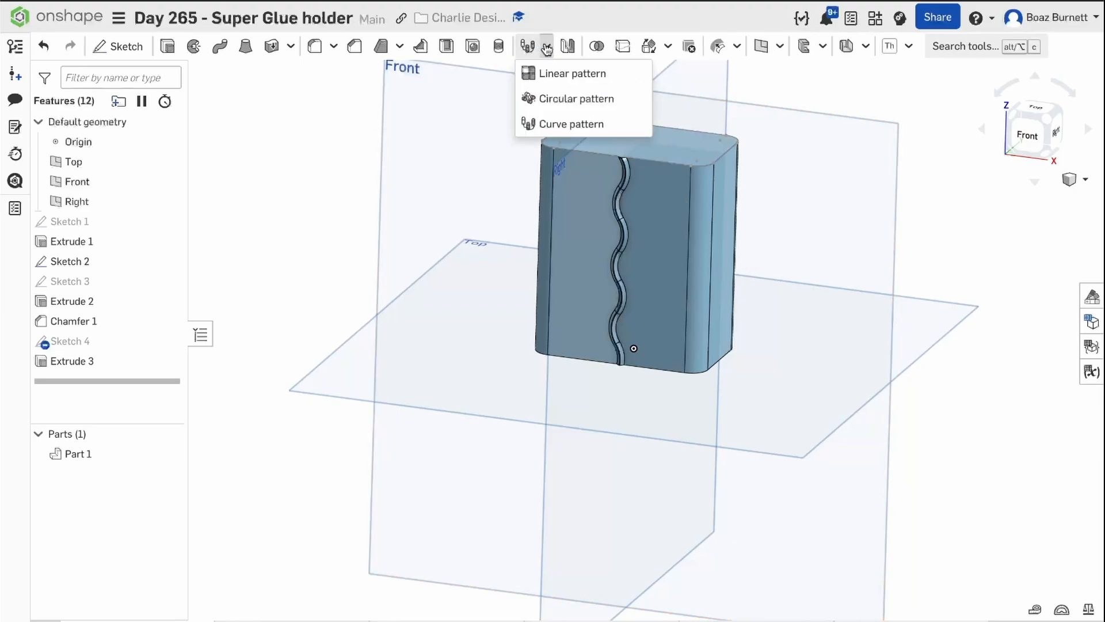
{"action": "left_click", "coordinate": [569, 123]}
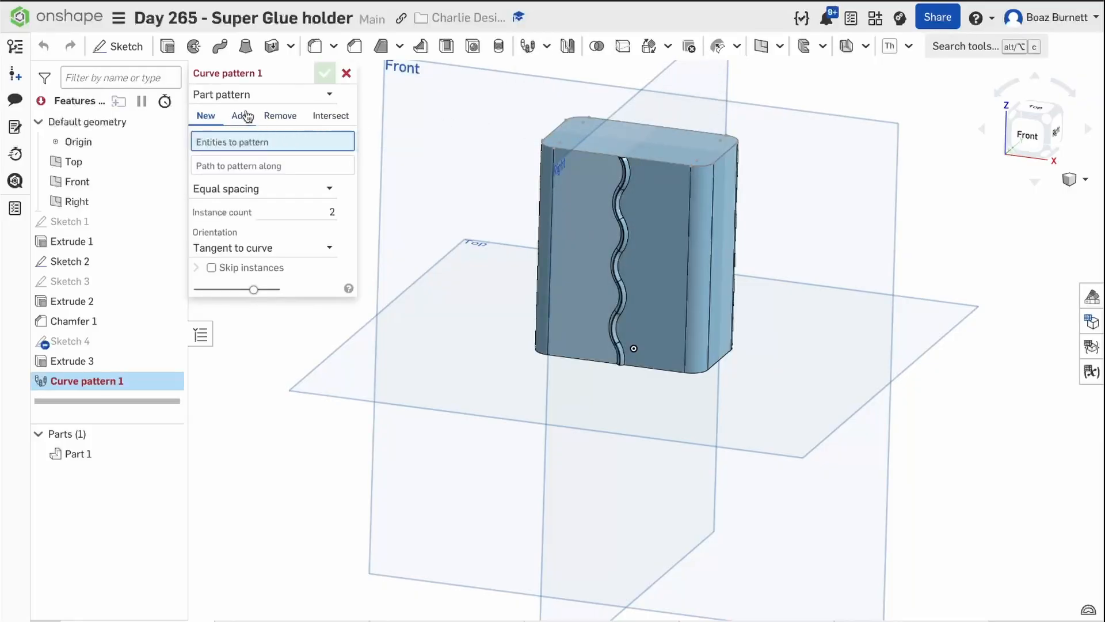
{"action": "left_click", "coordinate": [240, 93]}
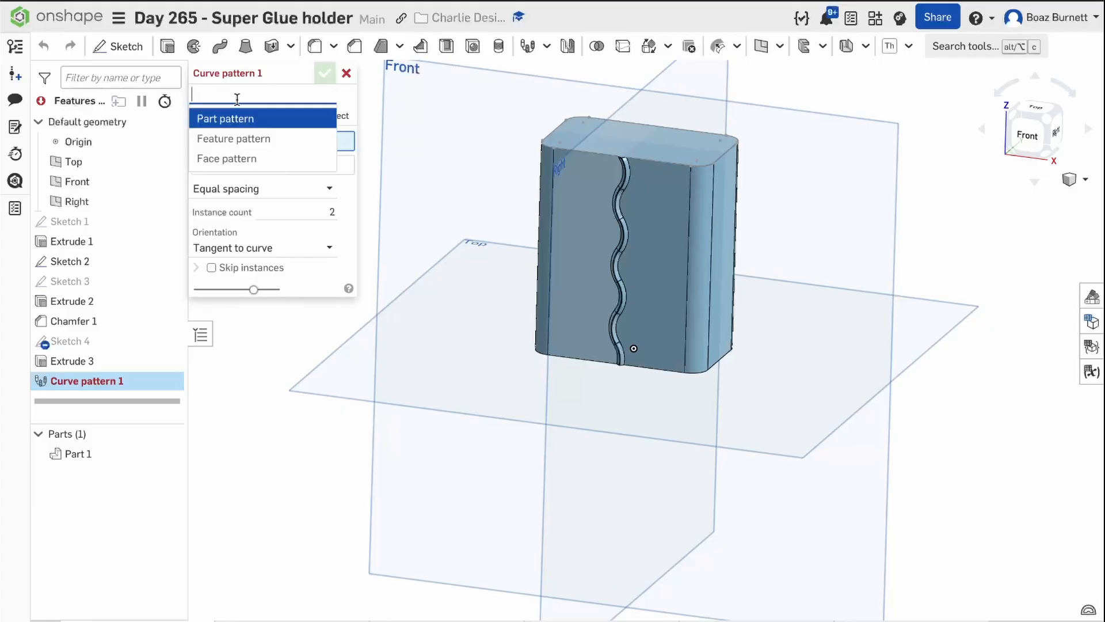
{"action": "left_click", "coordinate": [248, 140]}
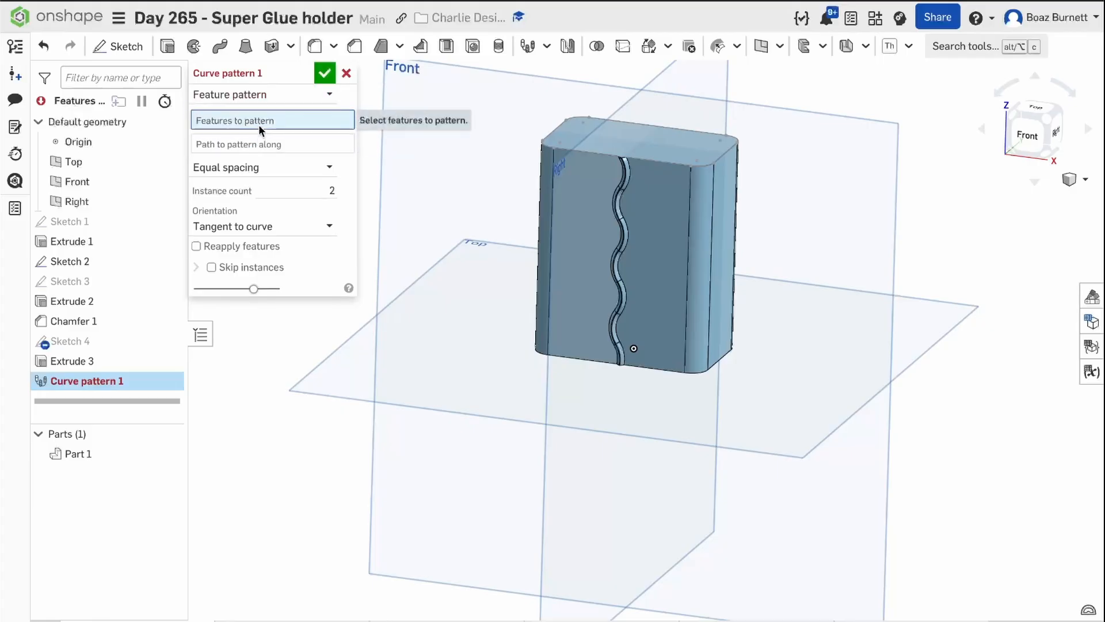
{"action": "left_click", "coordinate": [106, 359]}
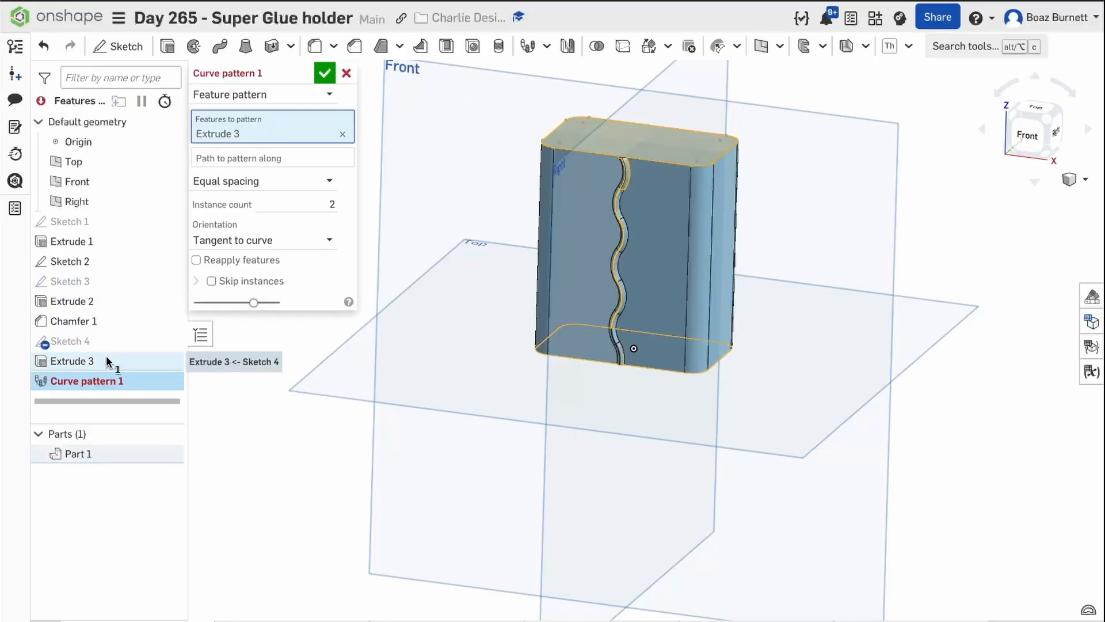
{"action": "left_click", "coordinate": [98, 305]}
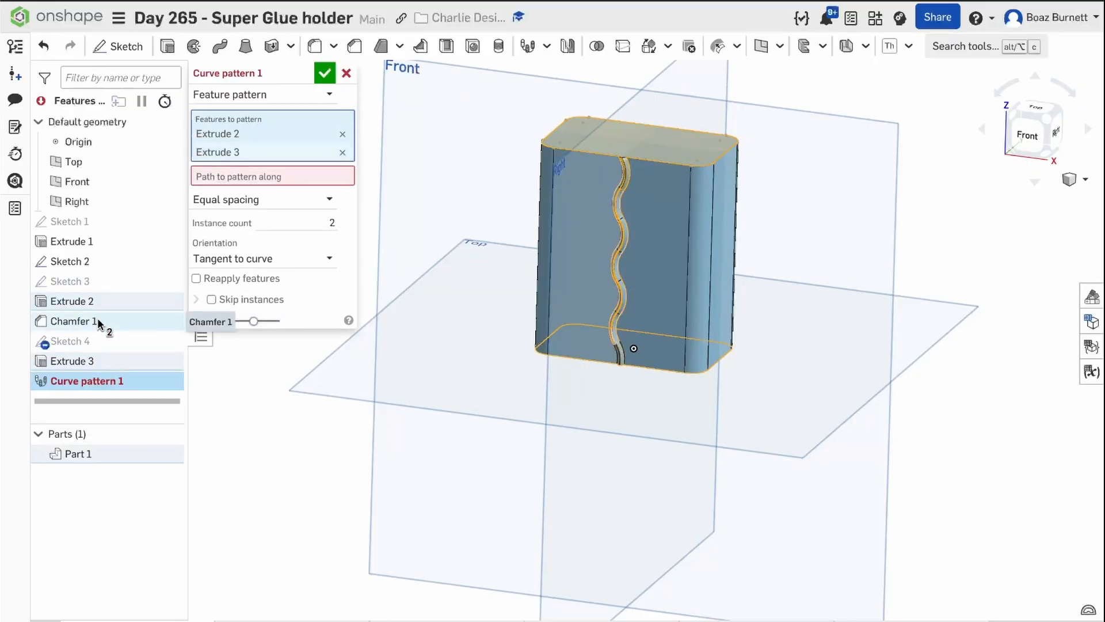
{"action": "left_click", "coordinate": [98, 321]}
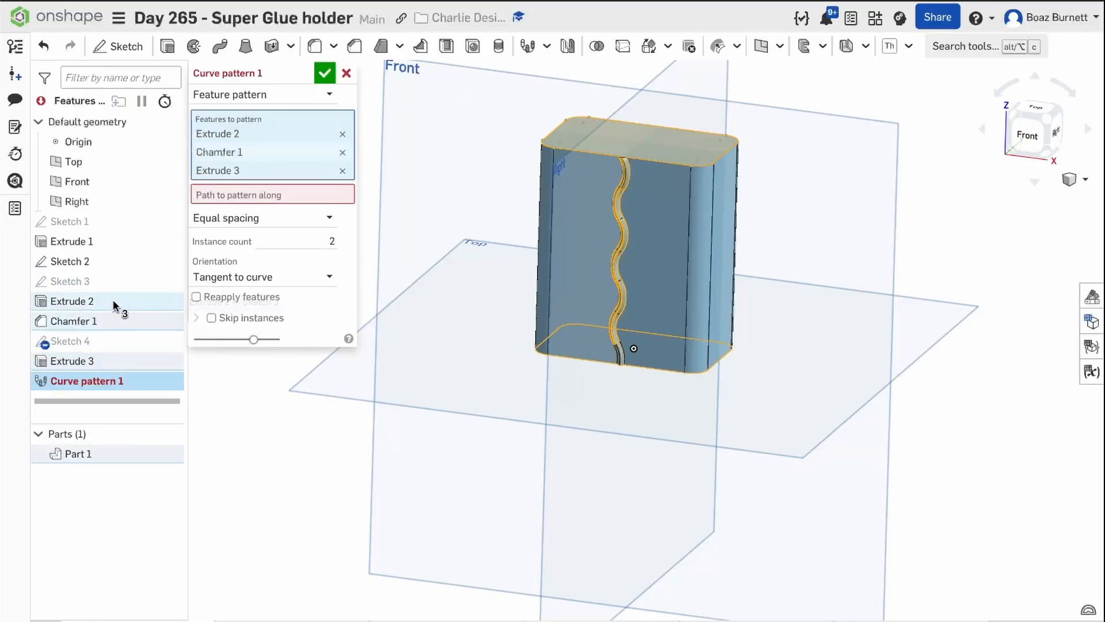
Pattern the features along the edges of Sketch 2 with 50 equally spaced instances, tangent to the curve, with features reapplied.
{"action": "left_click", "coordinate": [237, 192]}
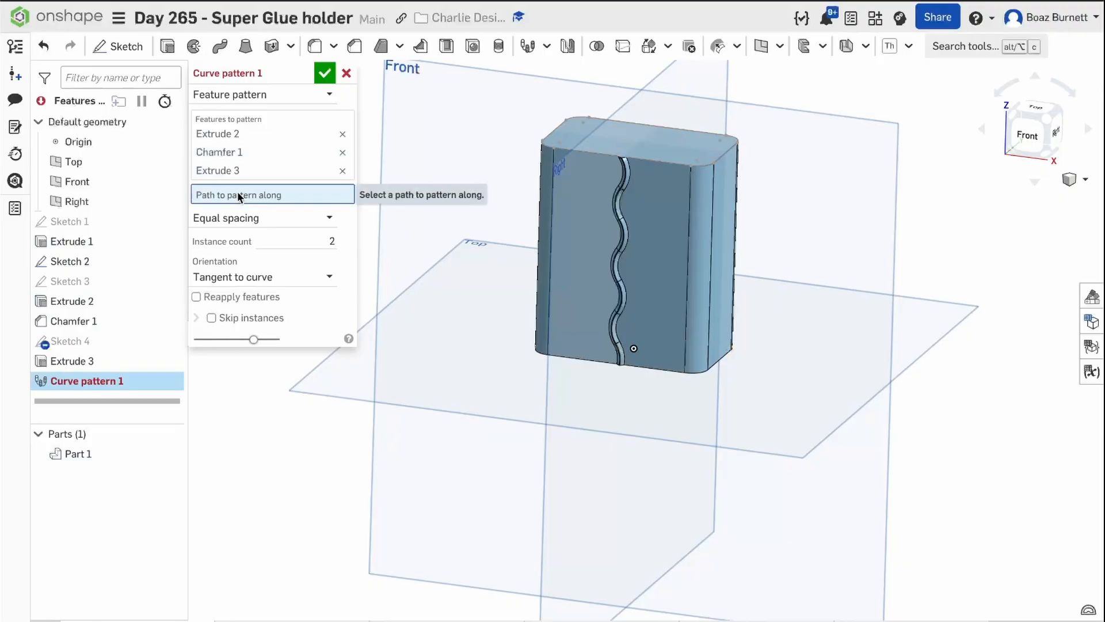
{"action": "left_click", "coordinate": [103, 268]}
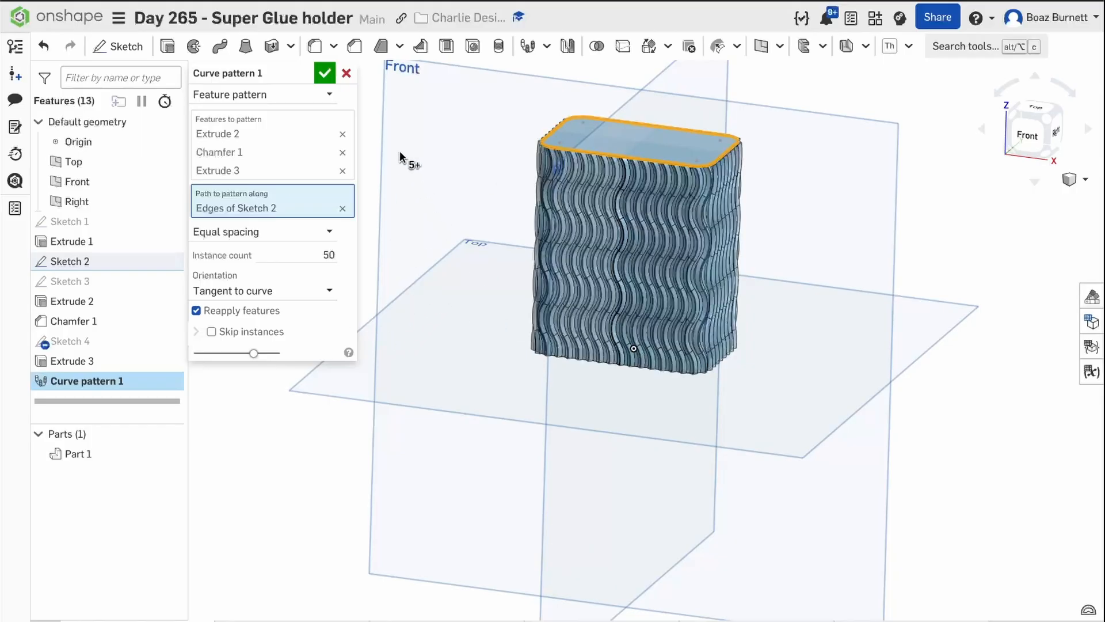
{"action": "left_click", "coordinate": [324, 74]}
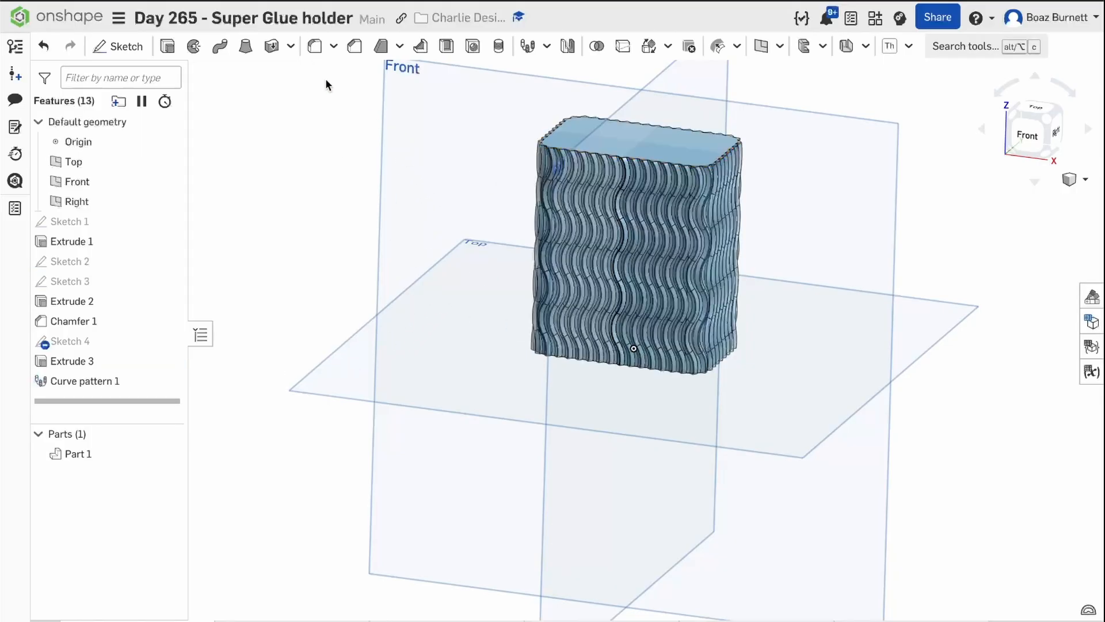
Start a sketch on the block's top face and draw a circle about 23 mm in diameter centred on the origin.
{"action": "left_click", "coordinate": [592, 132]}
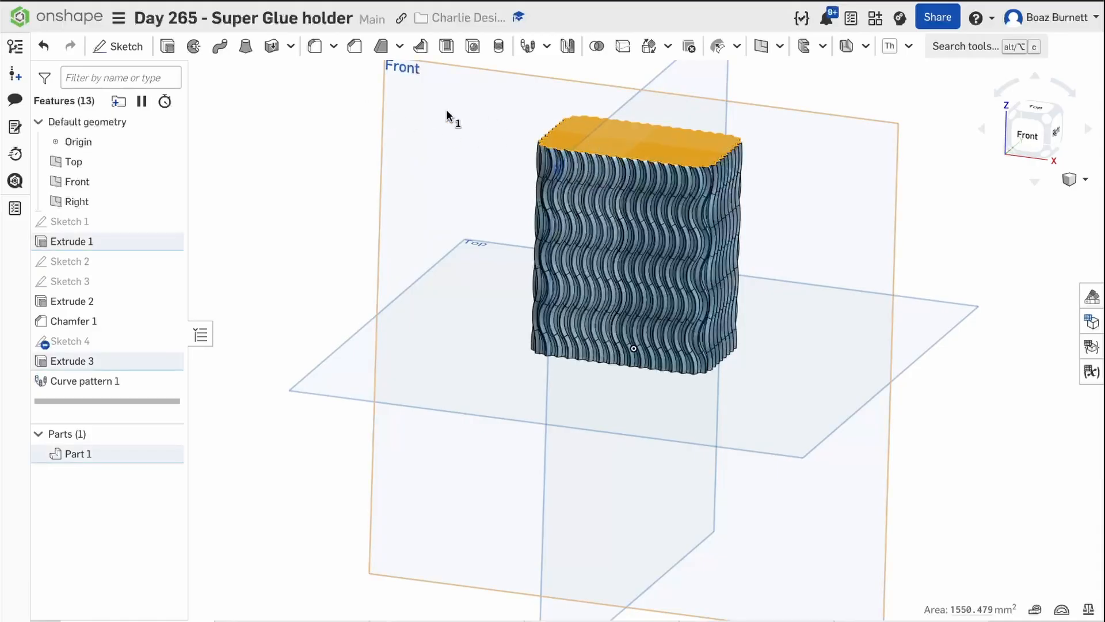
{"action": "left_click", "coordinate": [125, 46]}
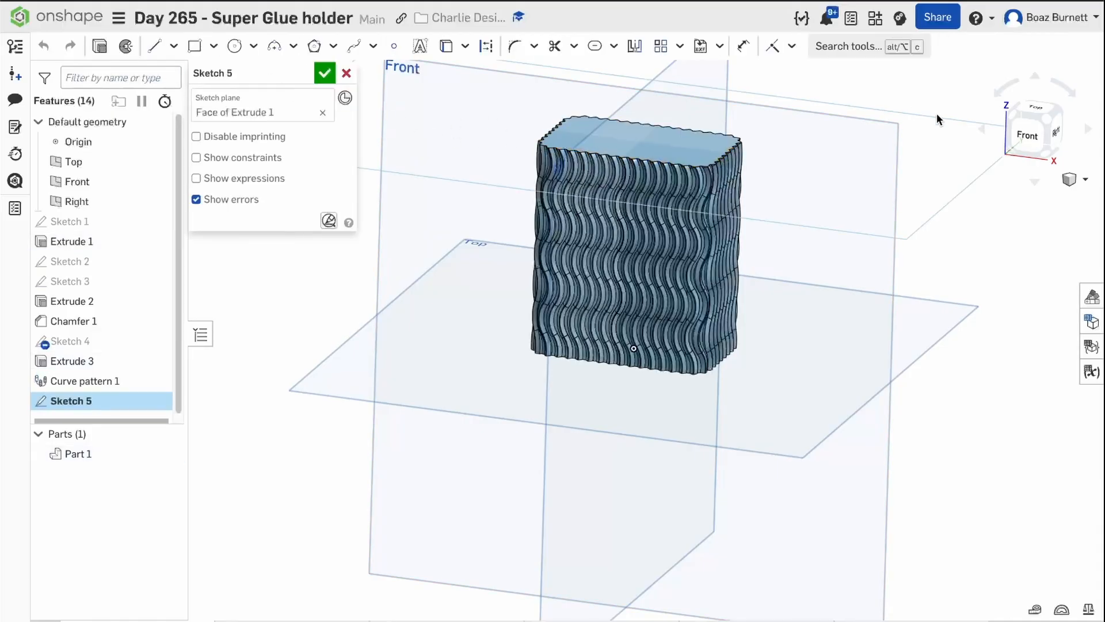
{"action": "right_click_drag", "start_coordinate": [937, 114], "coordinate": [941, 133]}
{"action": "left_click", "coordinate": [1036, 118]}
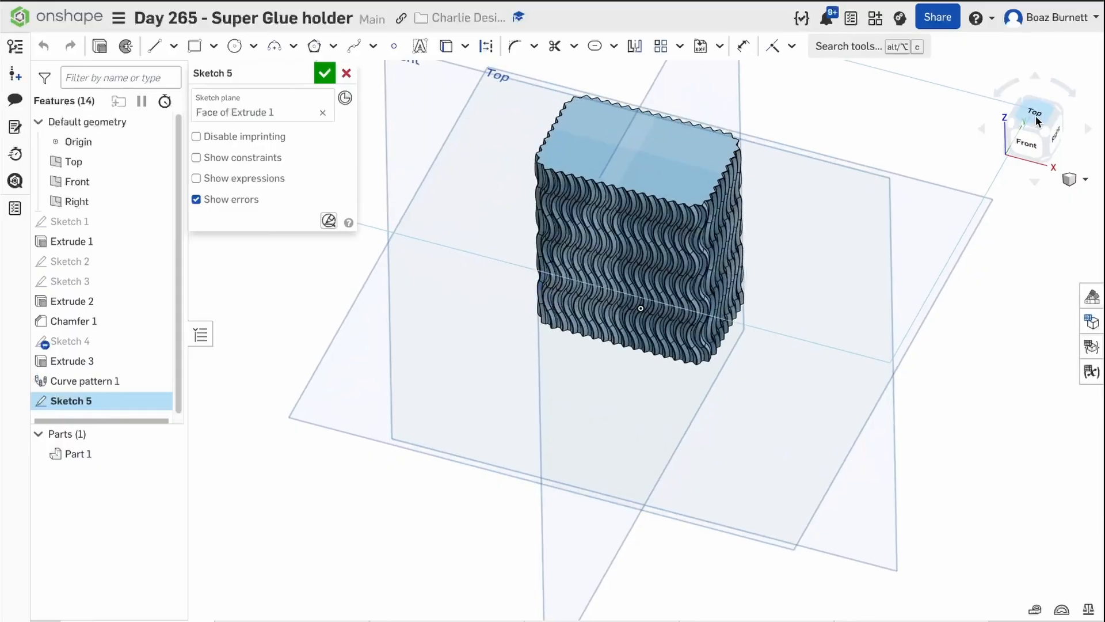
{"action": "left_click", "coordinate": [232, 48]}
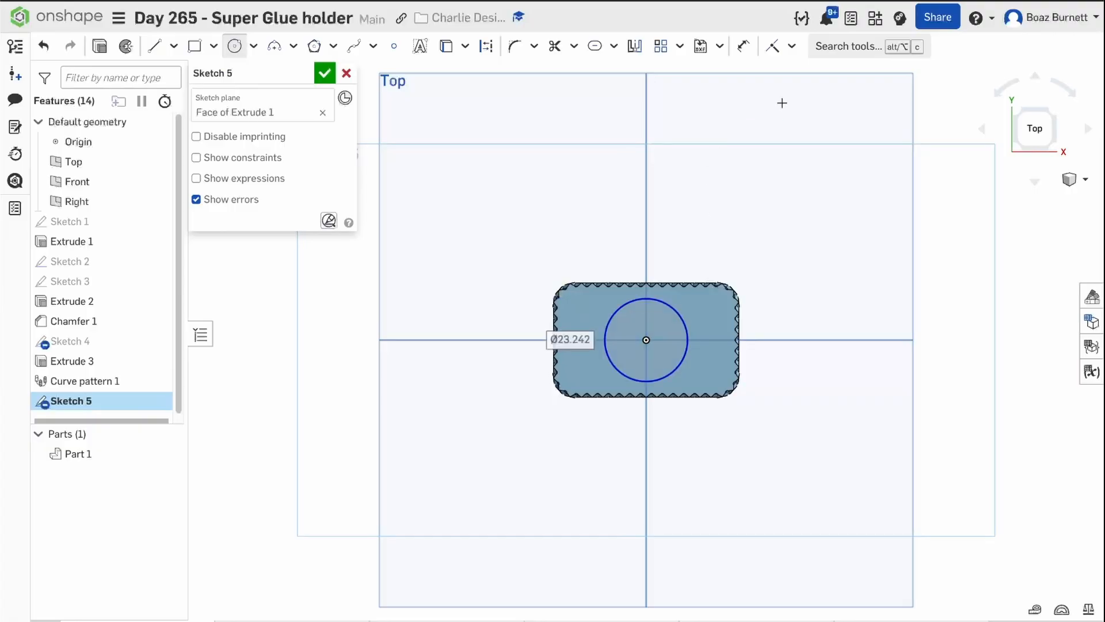
Dimension the circle's diameter to 27 mm.
{"action": "left_click", "coordinate": [743, 46]}
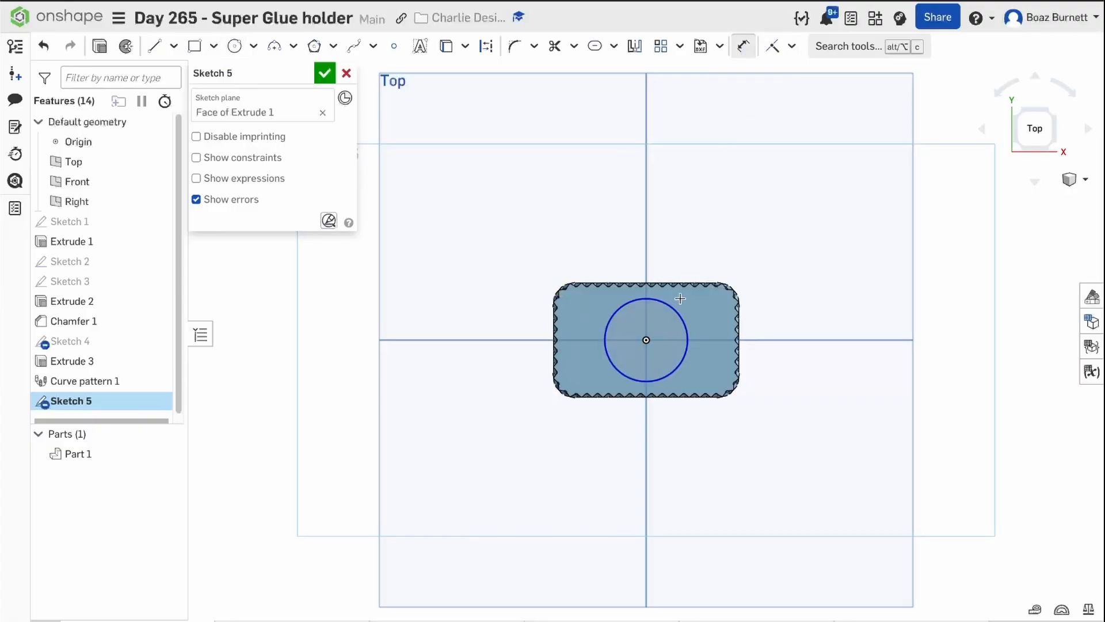
{"action": "left_click", "coordinate": [677, 308]}
{"action": "left_click", "coordinate": [708, 244]}
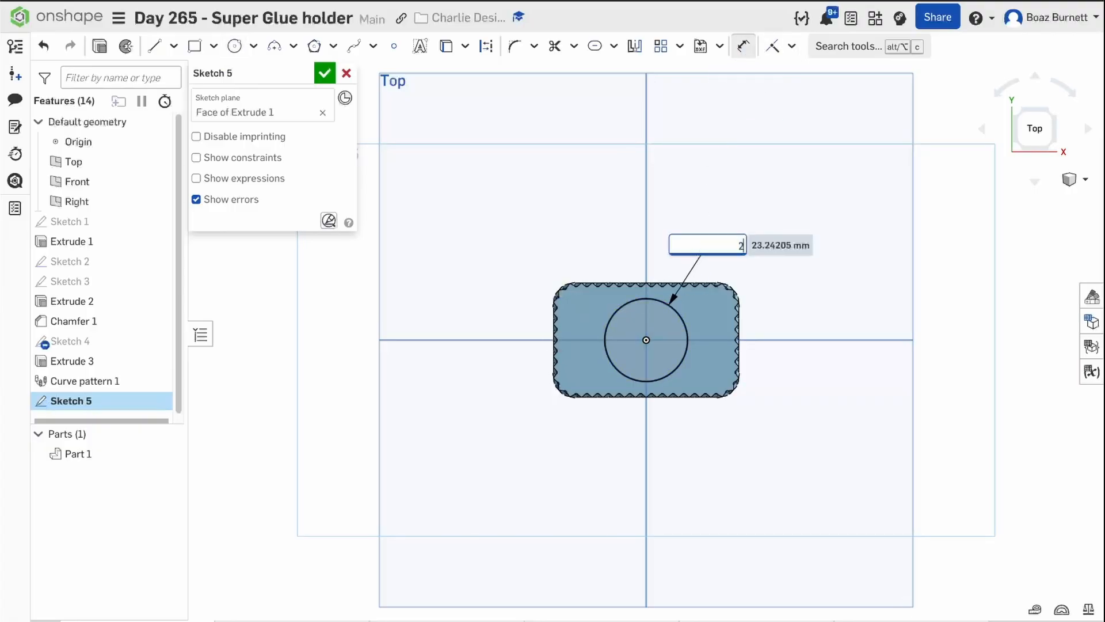
{"action": "key", "text": "Return"}
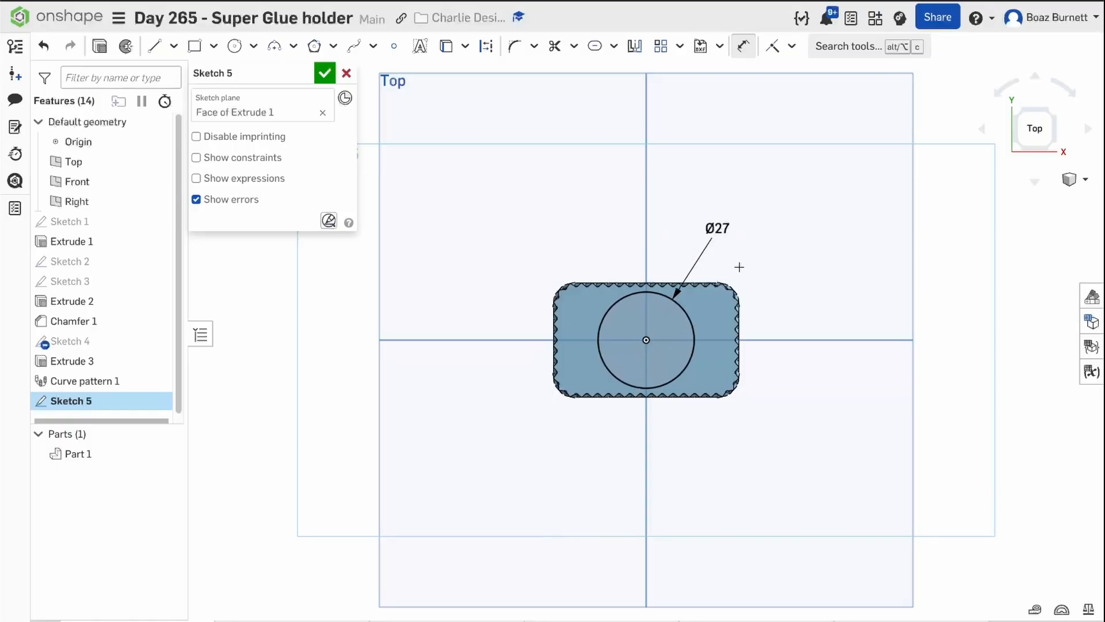
Cut the 27 mm circle into the block's top face with a blind Extrude Remove 25 mm deep.
{"action": "left_click", "coordinate": [101, 48]}
{"action": "right_click_drag", "start_coordinate": [402, 271], "coordinate": [408, 209]}
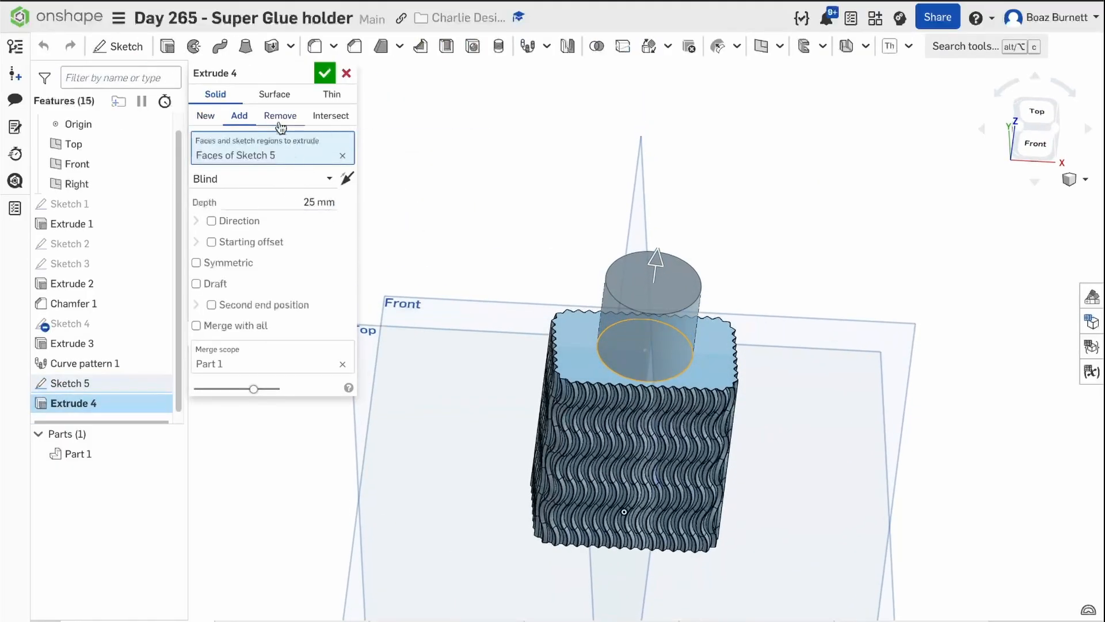
{"action": "left_click", "coordinate": [280, 117]}
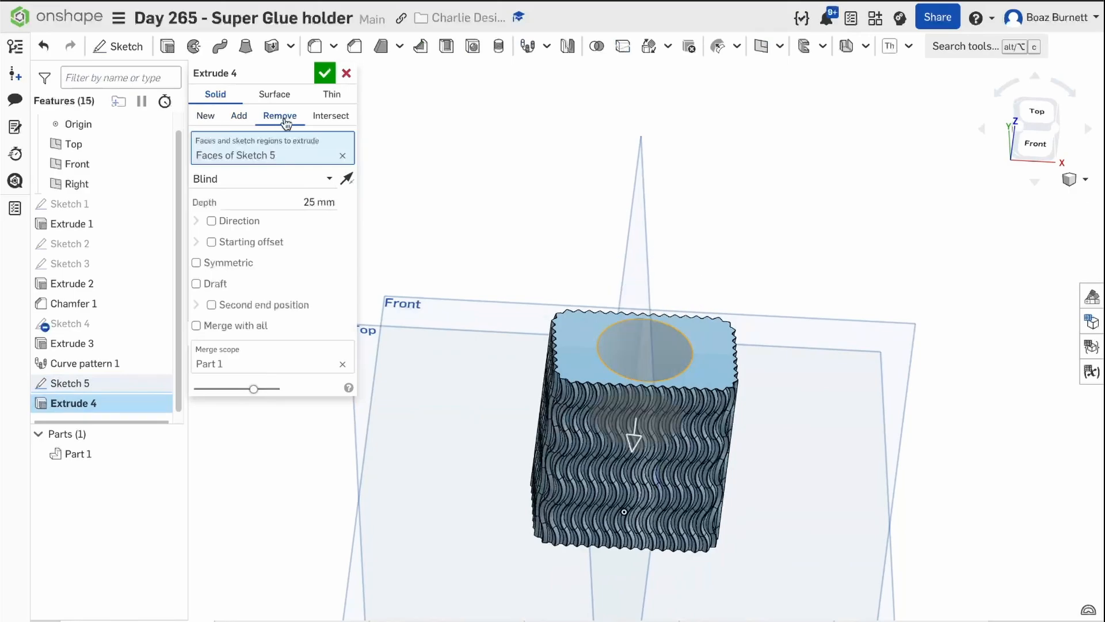
{"action": "left_click", "coordinate": [326, 74]}
{"action": "right_click_drag", "start_coordinate": [446, 241], "coordinate": [695, 289]}
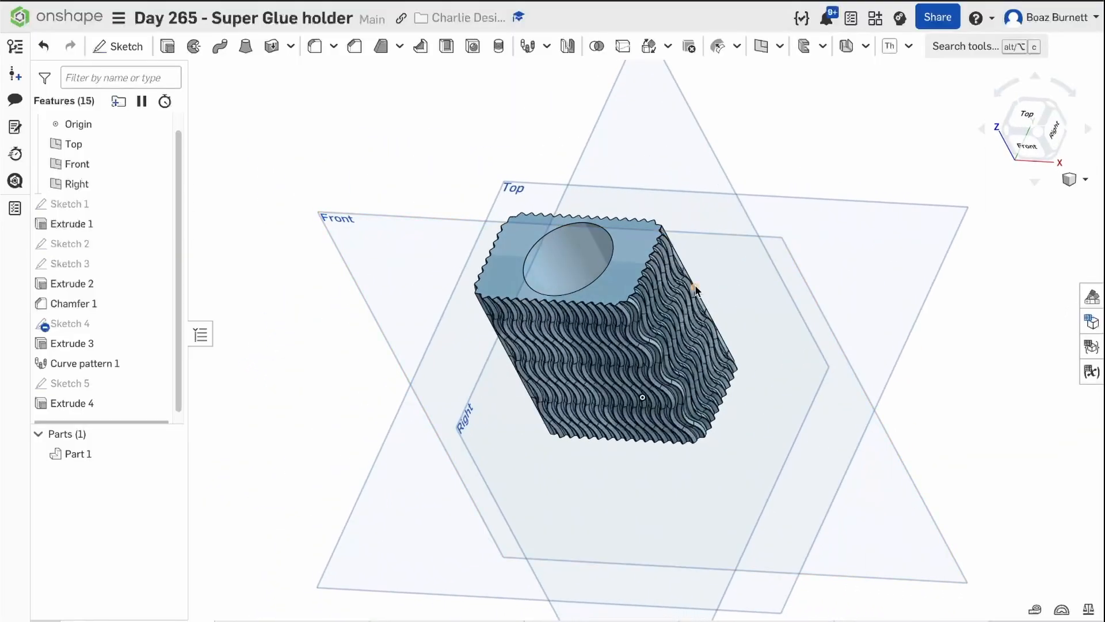
Reopen the pocket's circle sketch to check its diameter dimension and close it.
{"action": "double_click", "coordinate": [105, 384]}
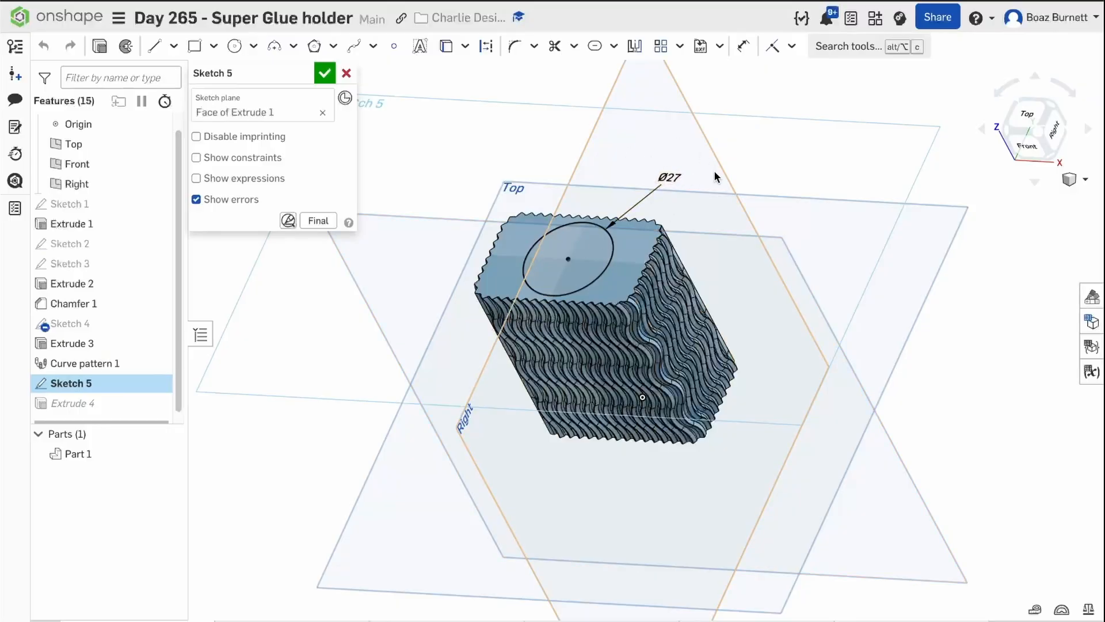
{"action": "left_click", "coordinate": [326, 75]}
{"action": "right_click_drag", "start_coordinate": [372, 174], "coordinate": [415, 168]}
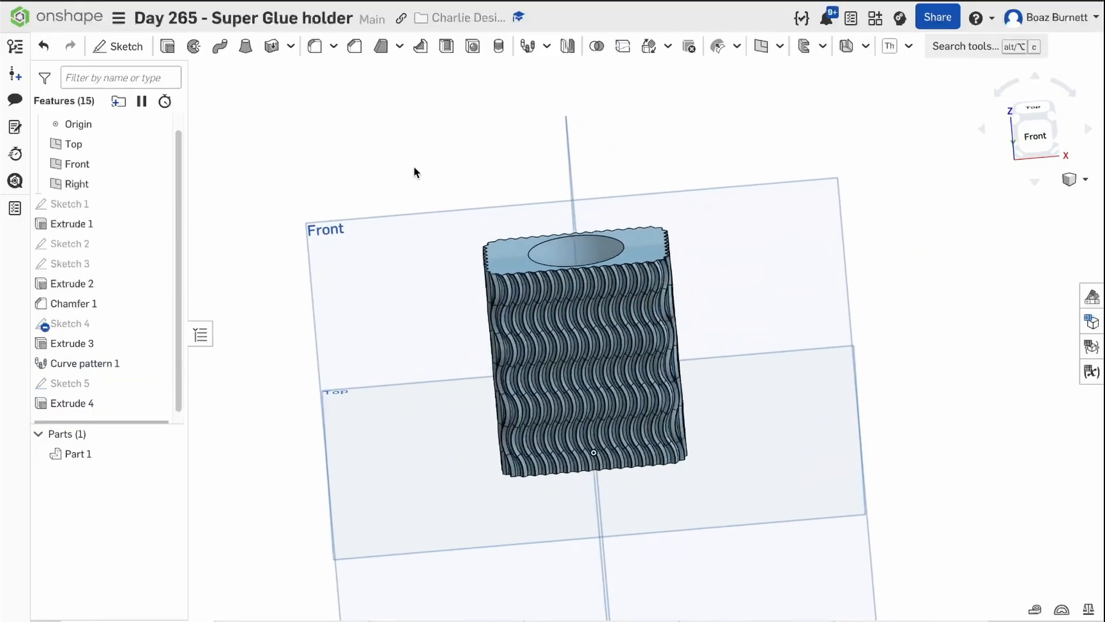
Export Part 1 as a binary STL in millimetres at fine resolution, using the download option.
{"action": "left_click", "coordinate": [99, 457]}
{"action": "right_click", "coordinate": [100, 457]}
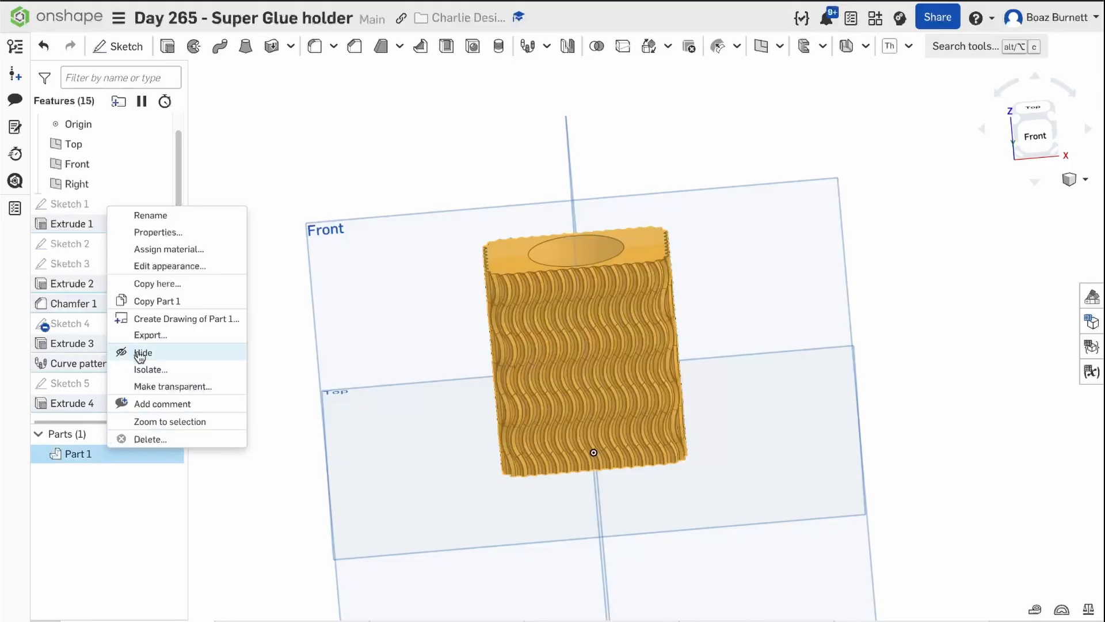
{"action": "left_click", "coordinate": [152, 335]}
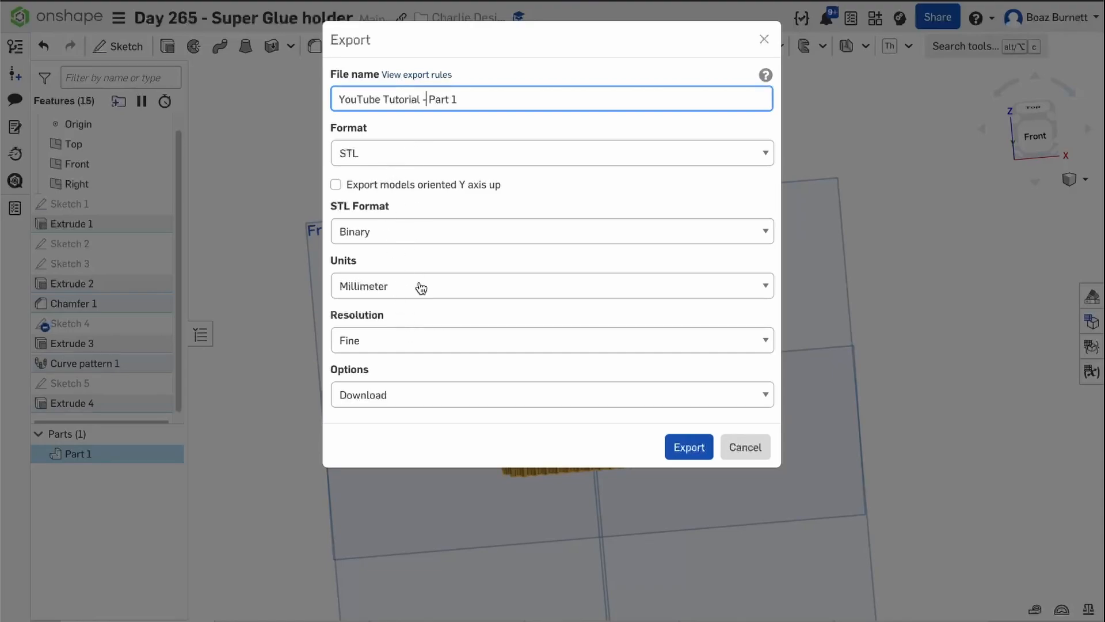
{"action": "left_click", "coordinate": [710, 453]}
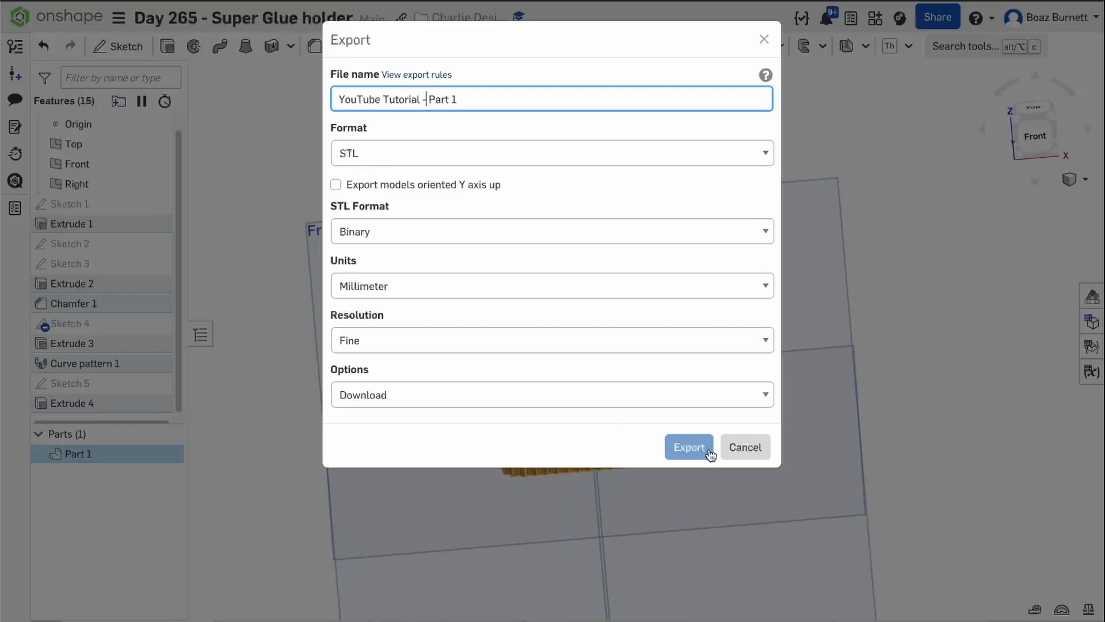